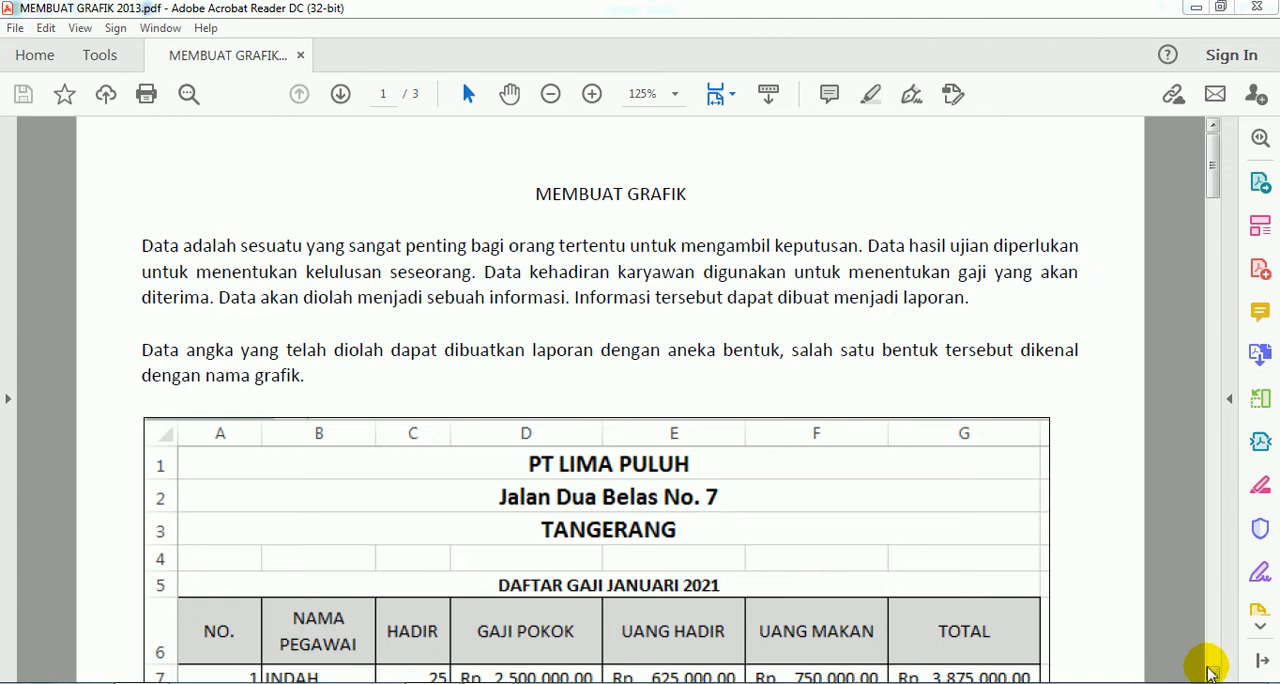
- Read through the MEMBUAT GRAFIK exercise and examine its sample salary table
click(1212, 675)
click(1212, 675)
click(1212, 675)
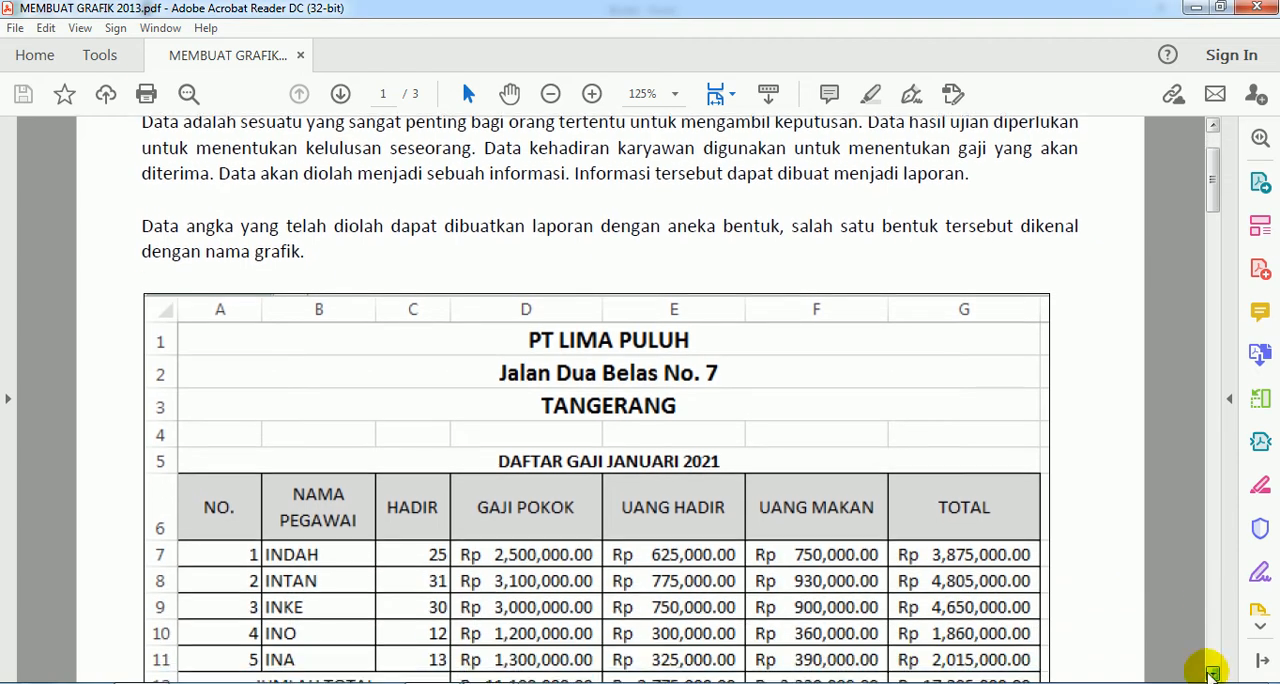
click(1212, 675)
click(1212, 675)
click(1212, 675)
click(1212, 675)
click(1212, 675)
click(1212, 675)
click(1212, 675)
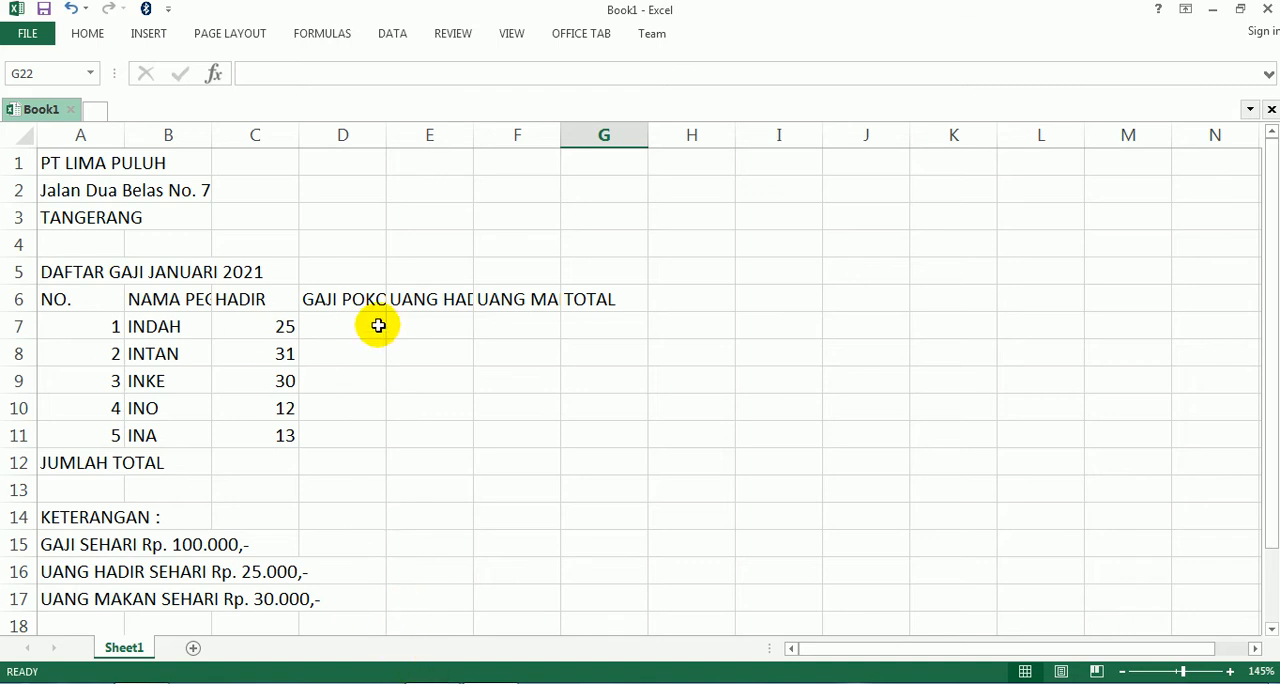
- Merge and center the company name PT LIMA PULUH across A1:G1 in the Excel workbook
click(59, 167)
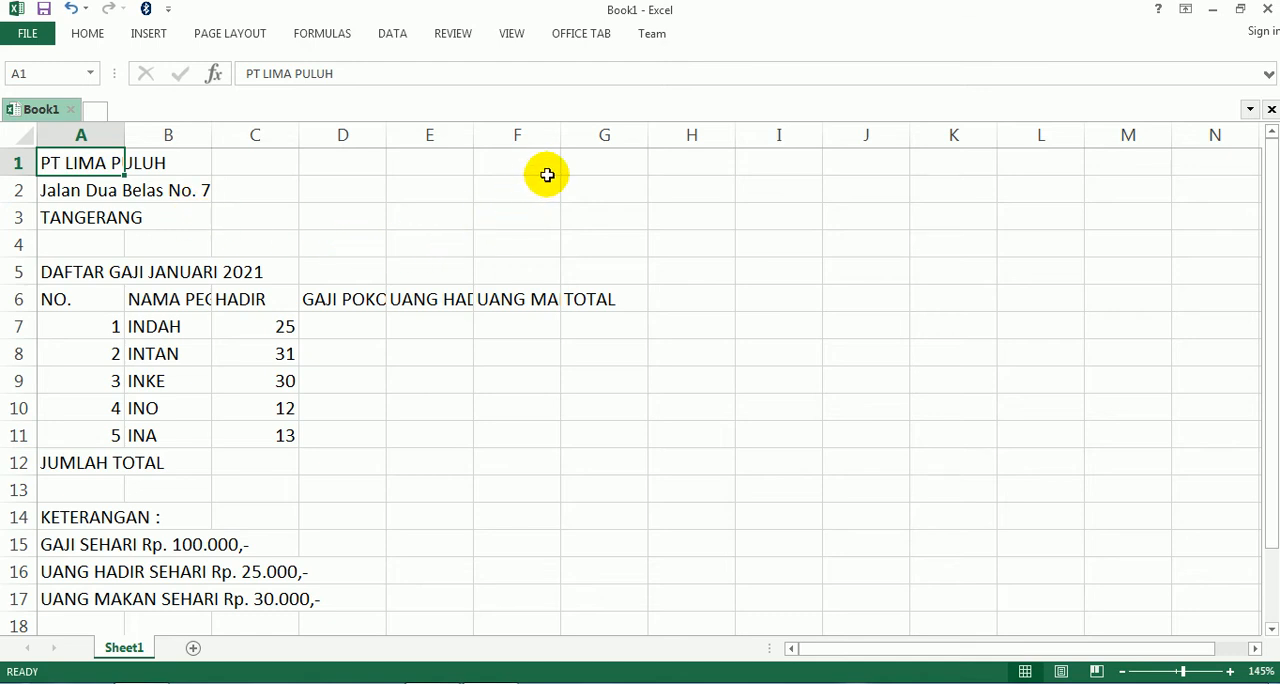
shift+click(594, 161)
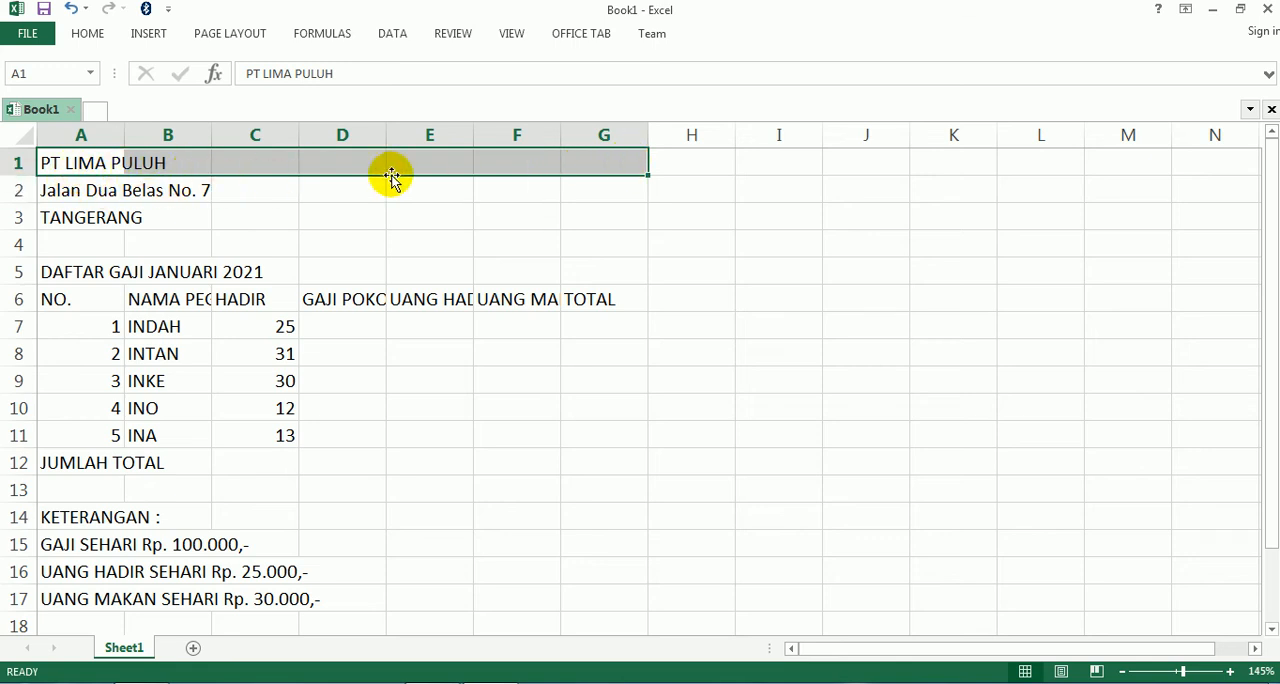
click(87, 33)
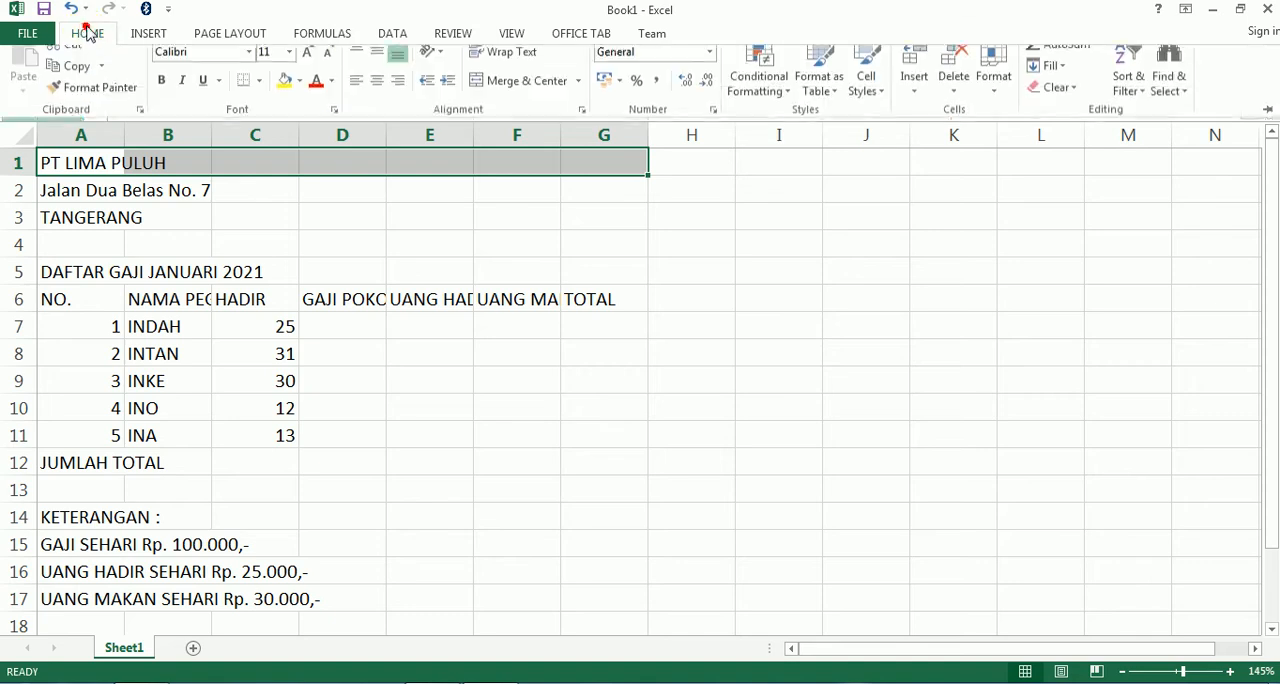
click(517, 96)
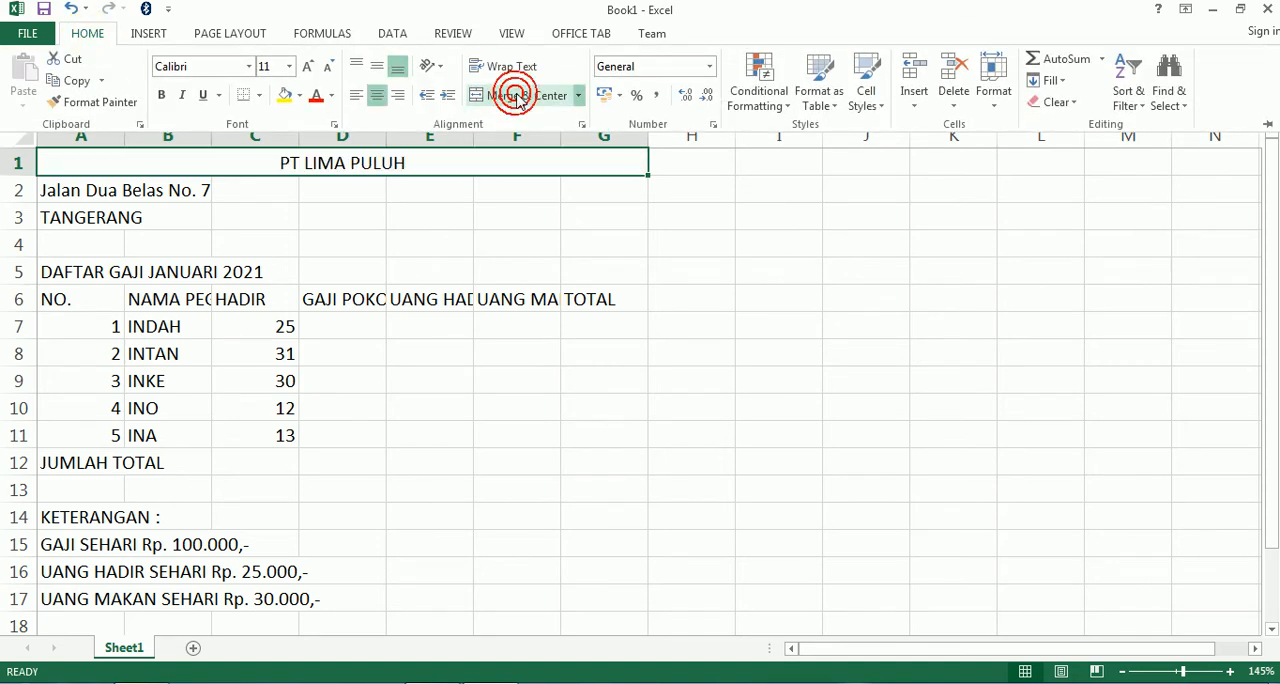
- Merge and center the company's street address across A2:G2 and the city TANGERANG across A3:G3, each as its own row
click(56, 187)
click(56, 188)
drag(56, 188, 610, 181)
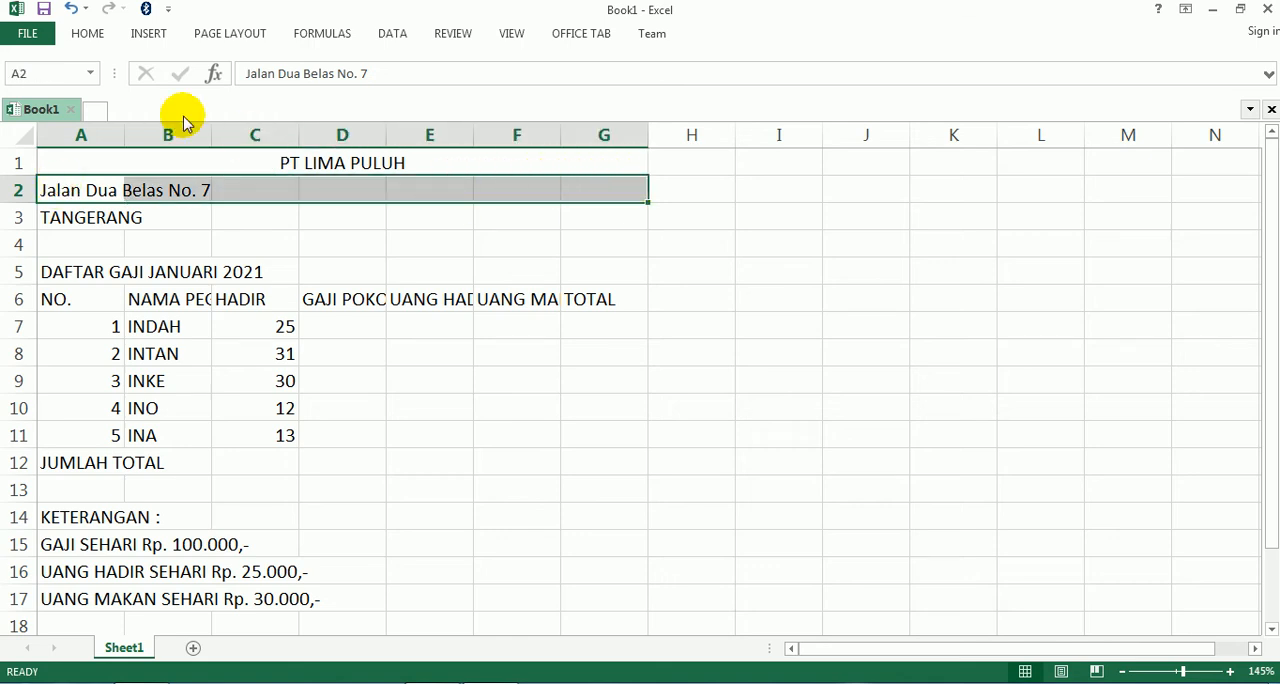
click(87, 38)
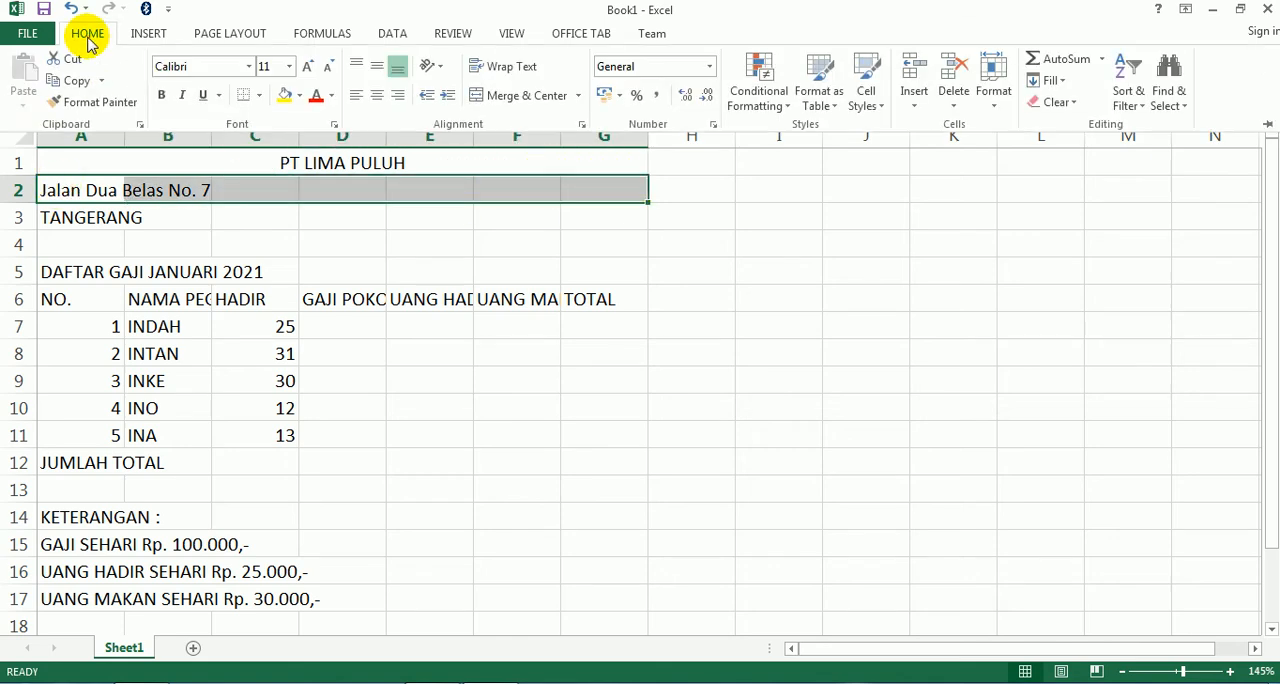
click(527, 96)
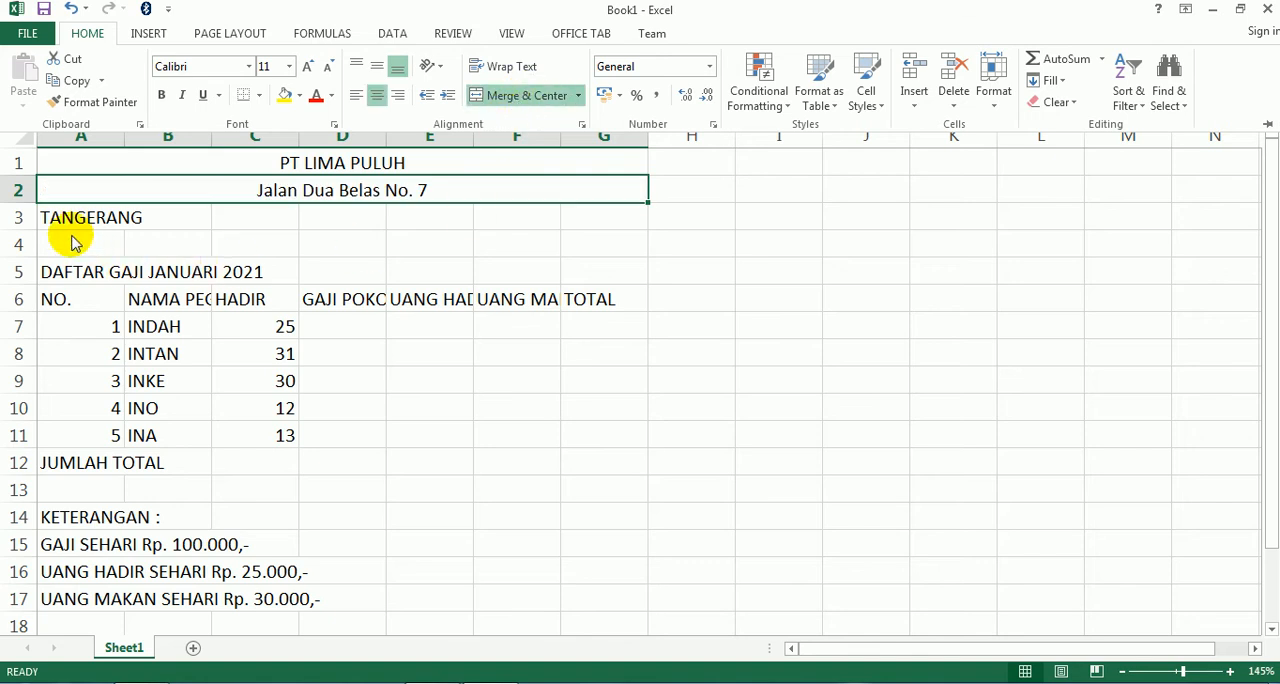
drag(68, 220, 572, 228)
click(88, 34)
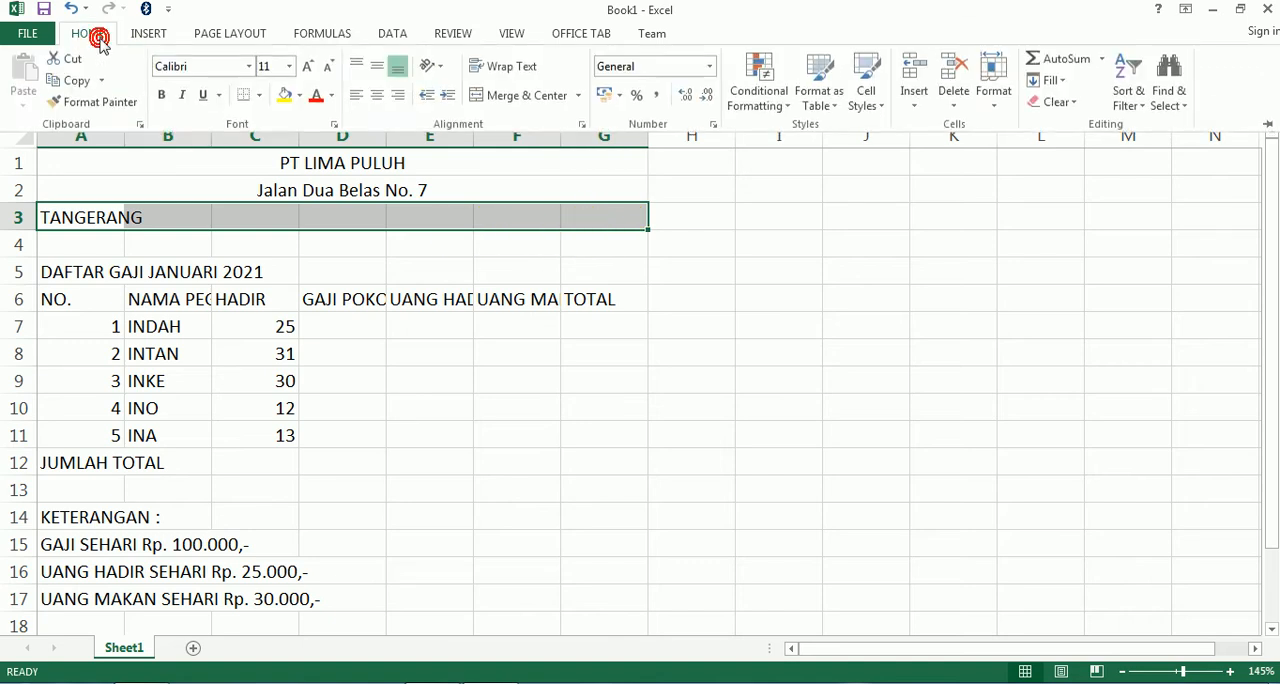
click(532, 96)
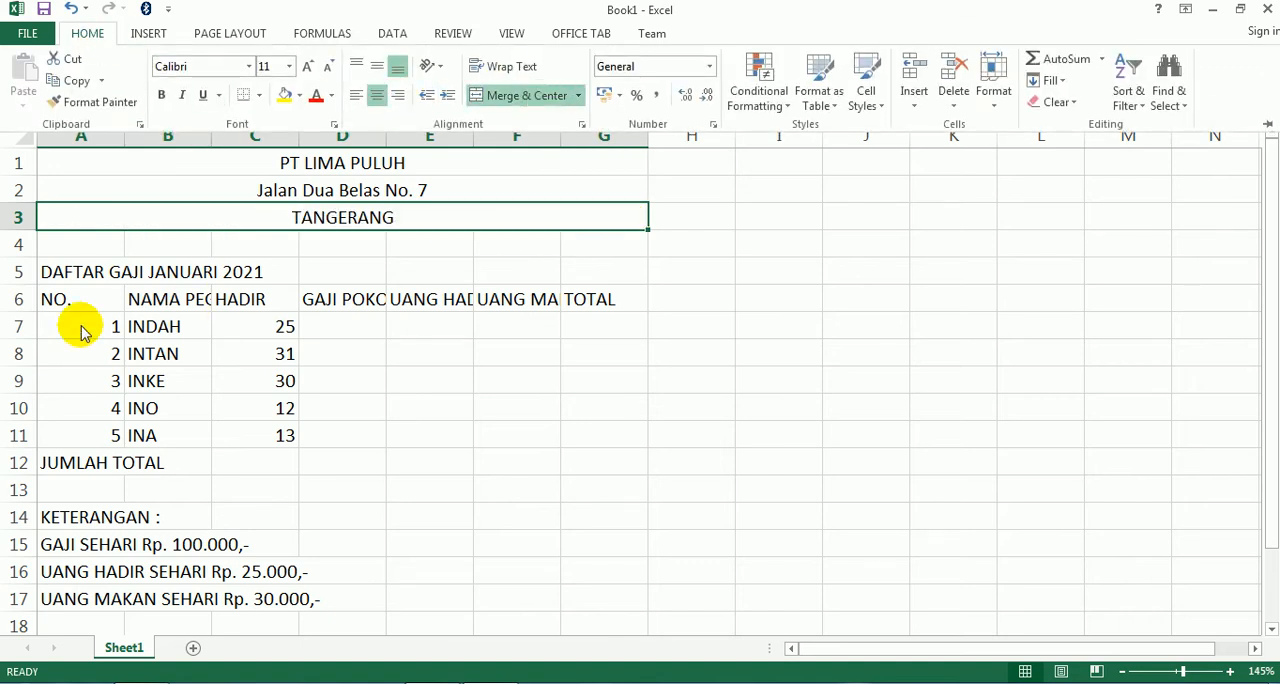
- Merge and center the table title DAFTAR GAJI JANUARI 2021 across A5:G5
click(63, 273)
drag(55, 271, 596, 268)
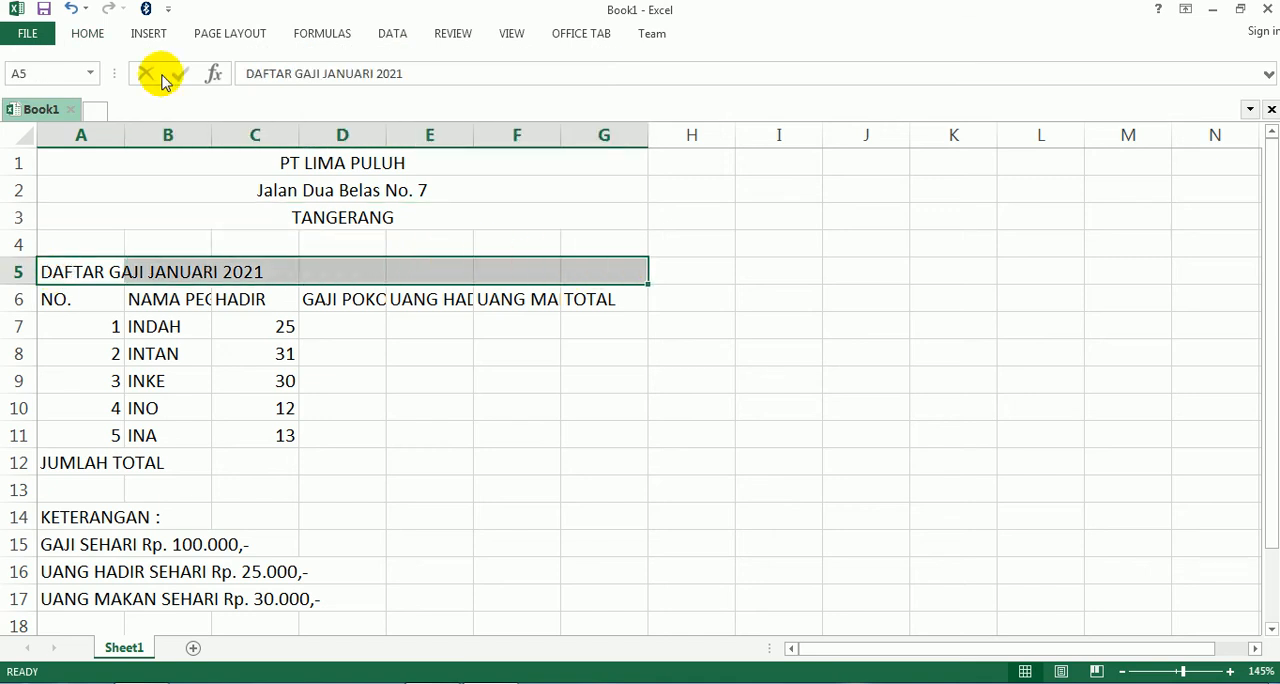
click(88, 34)
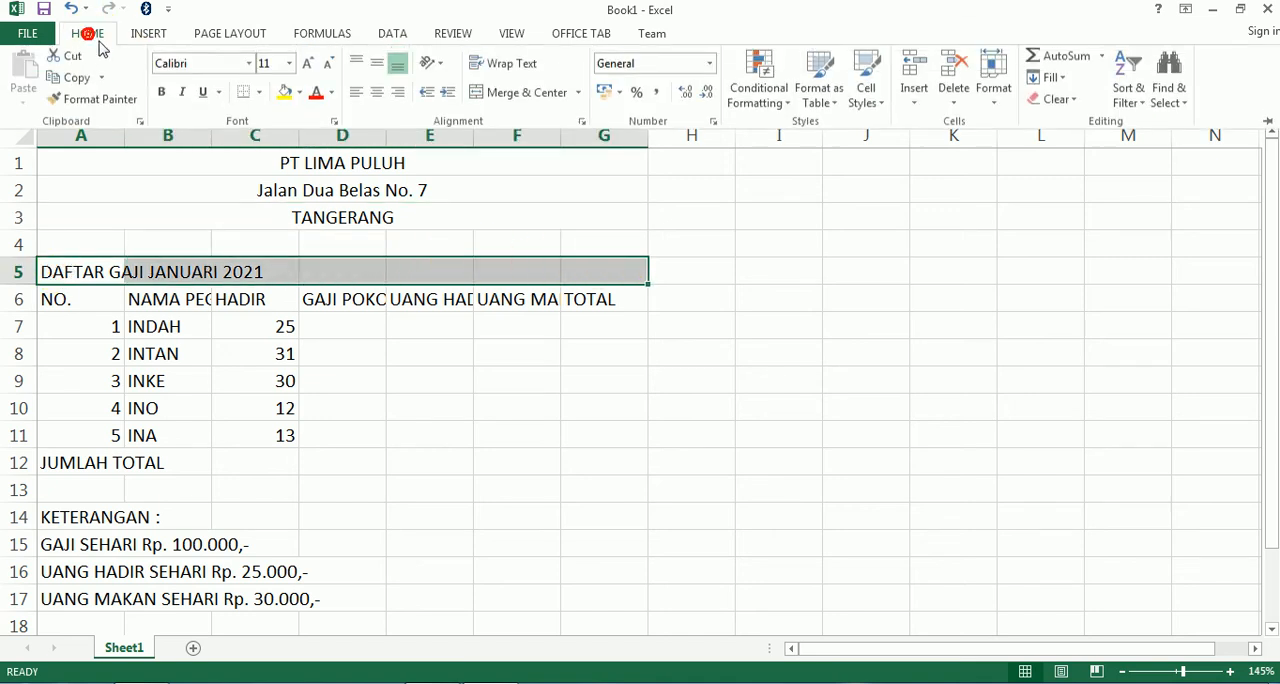
click(520, 100)
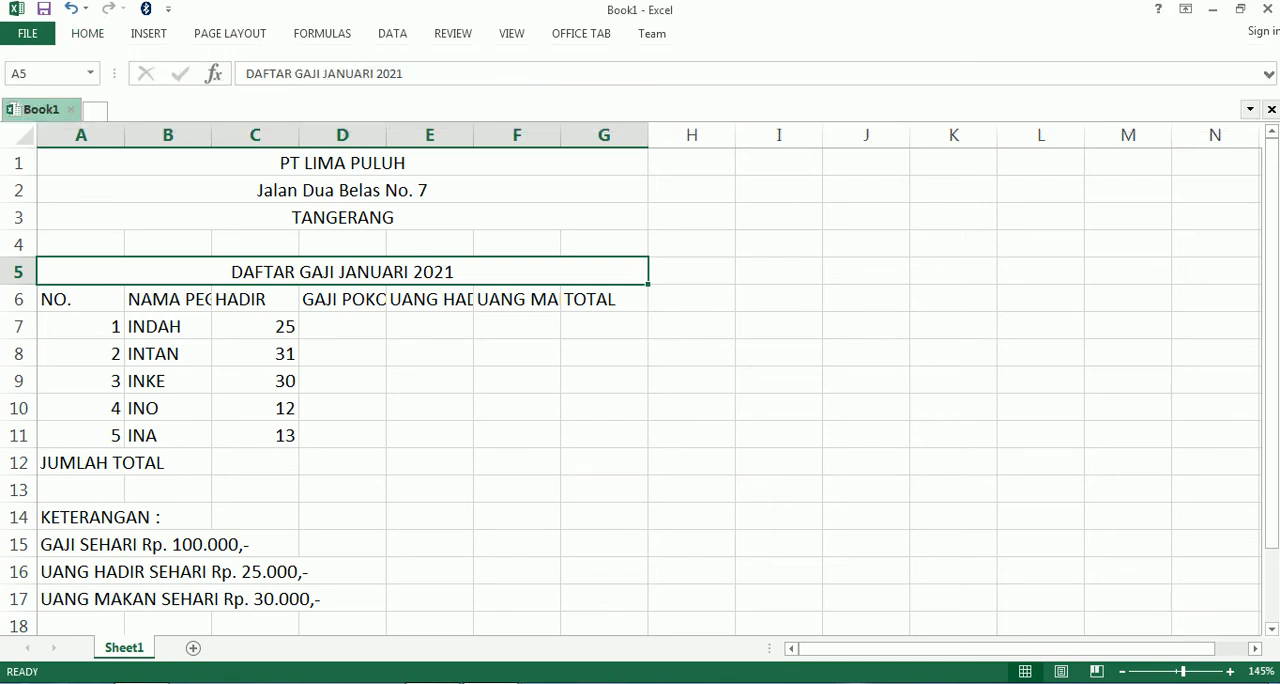
- Format the header cells A6:G6 with horizontal and vertical center alignment and wrapped text
click(58, 300)
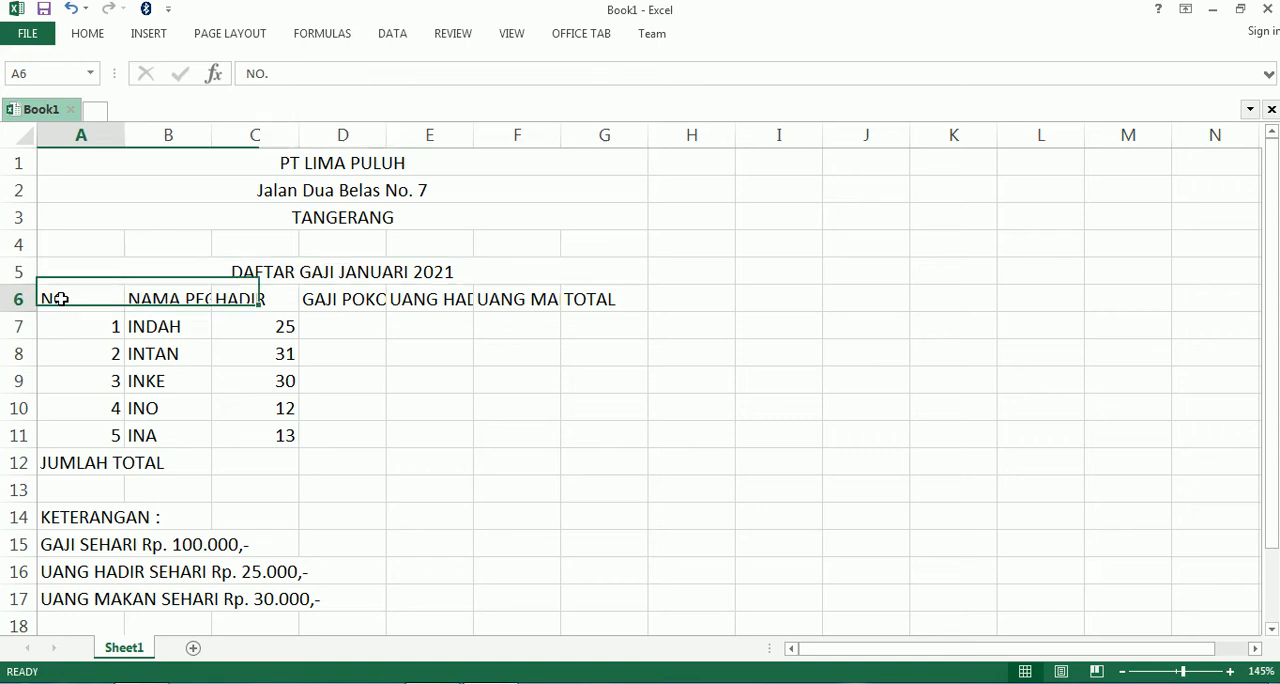
shift+click(579, 299)
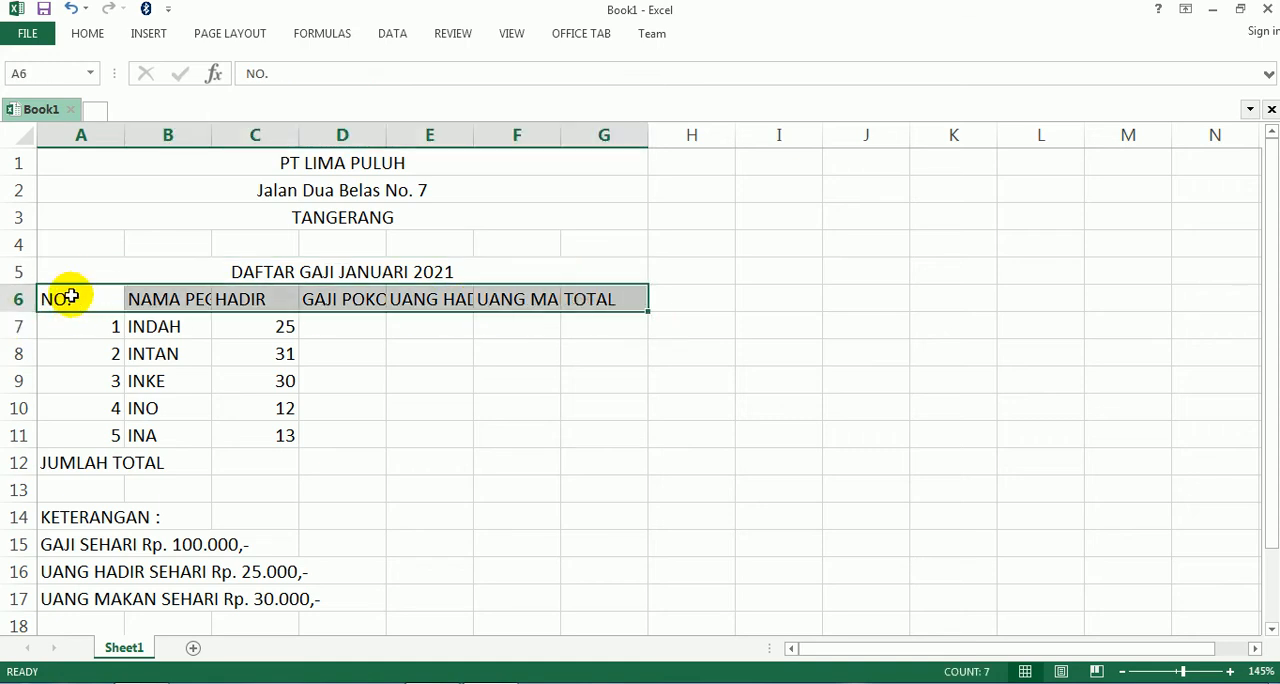
drag(71, 297, 597, 301)
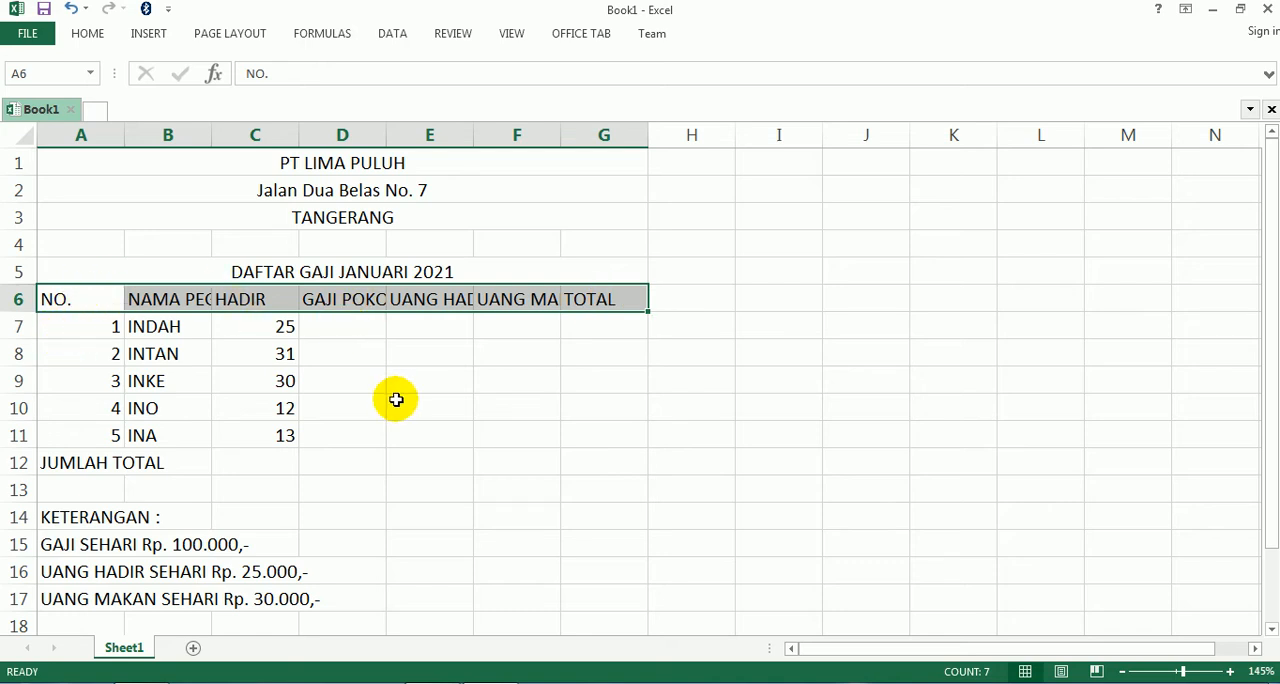
key(ctrl+1)
mouse_move(816, 181)
mouse_down()
mouse_move(583, 200)
mouse_move(828, 195)
mouse_up()
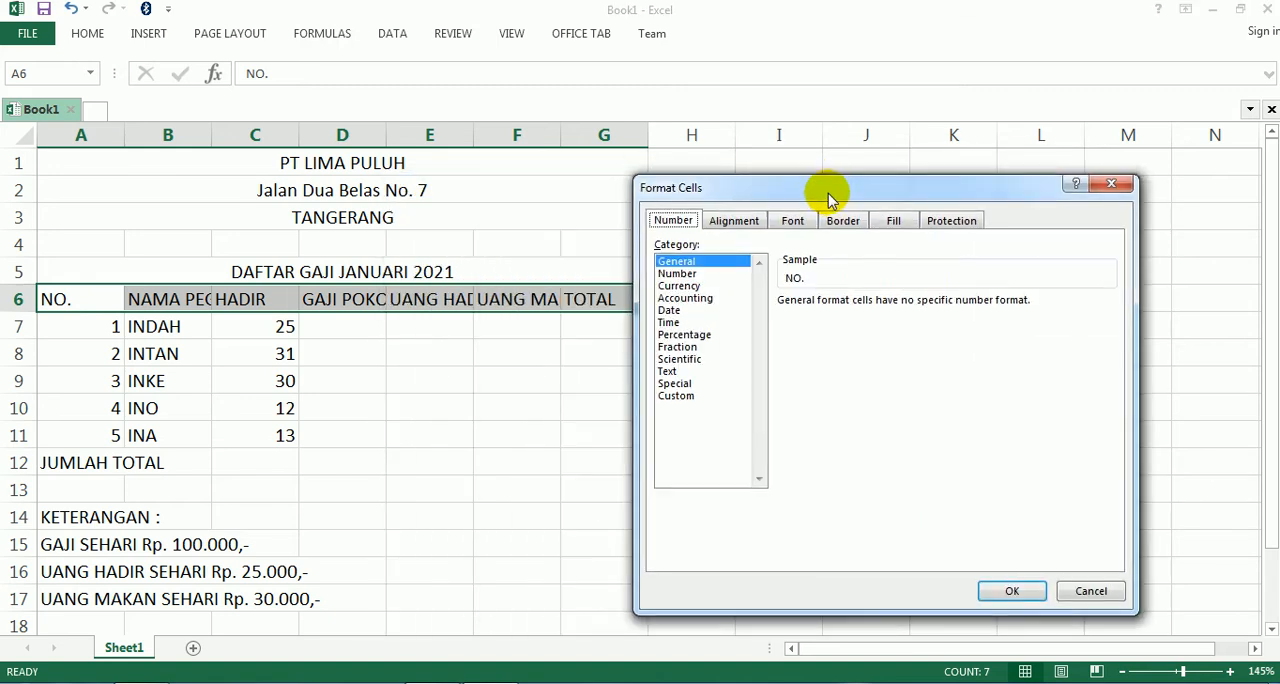
click(720, 222)
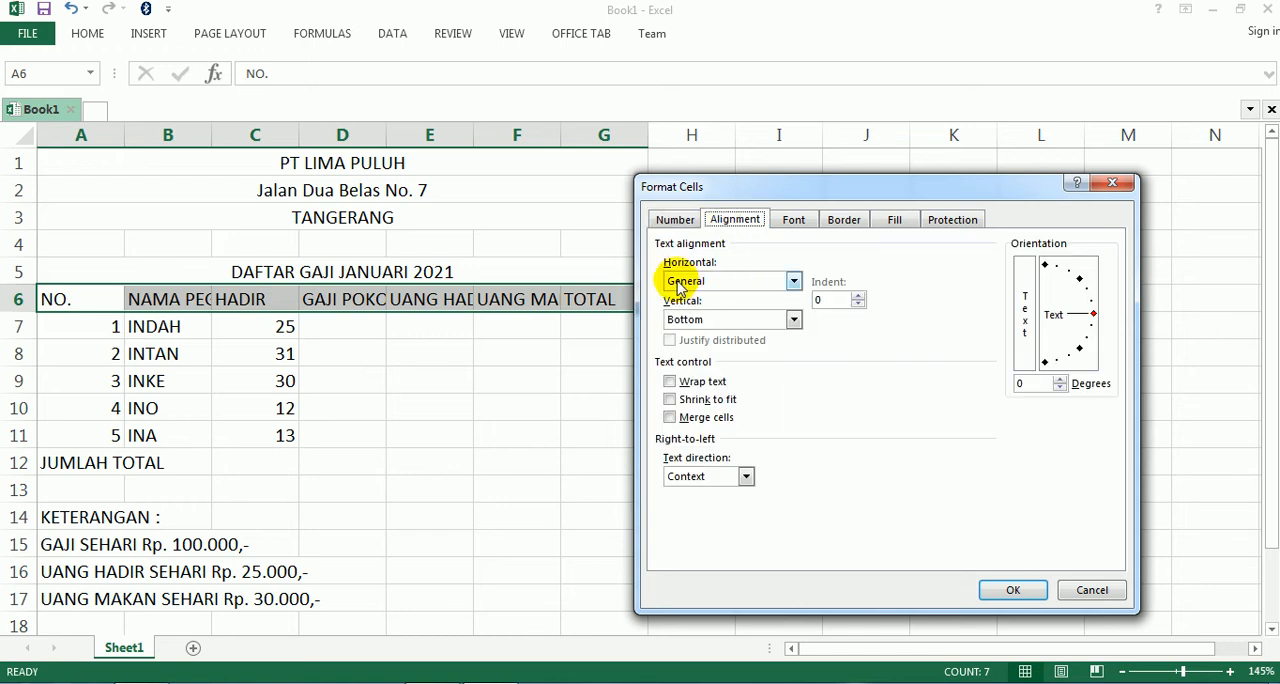
click(742, 281)
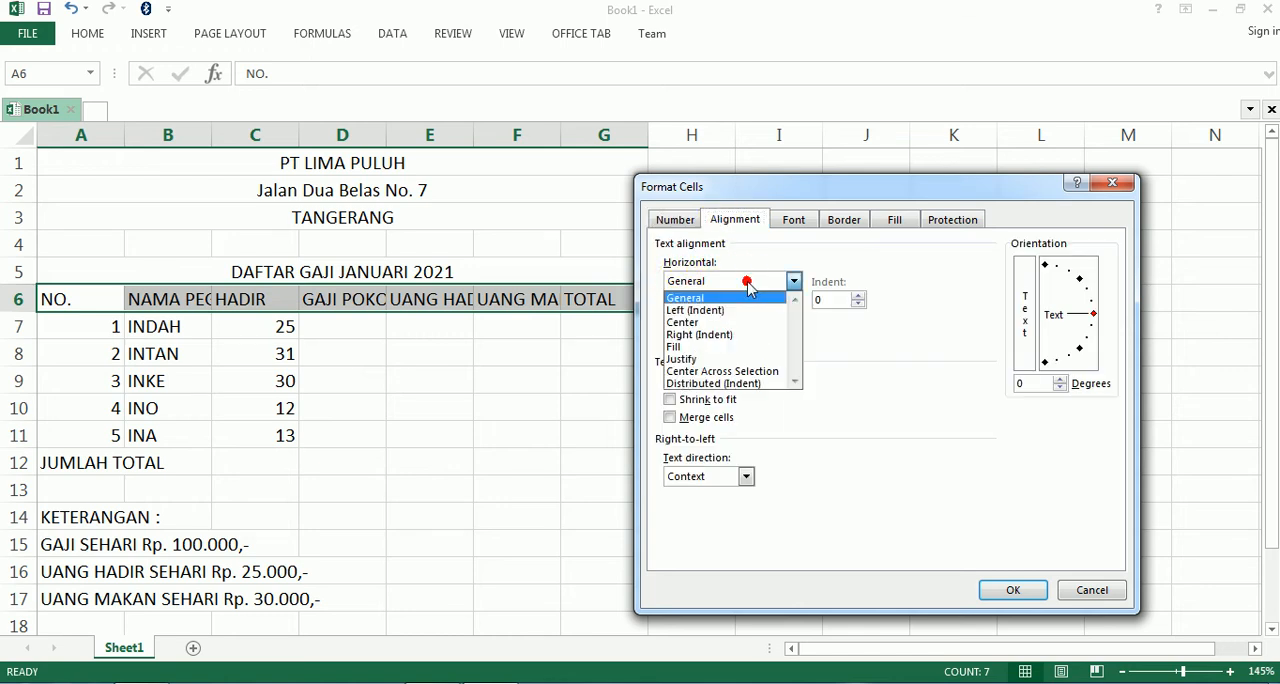
click(724, 323)
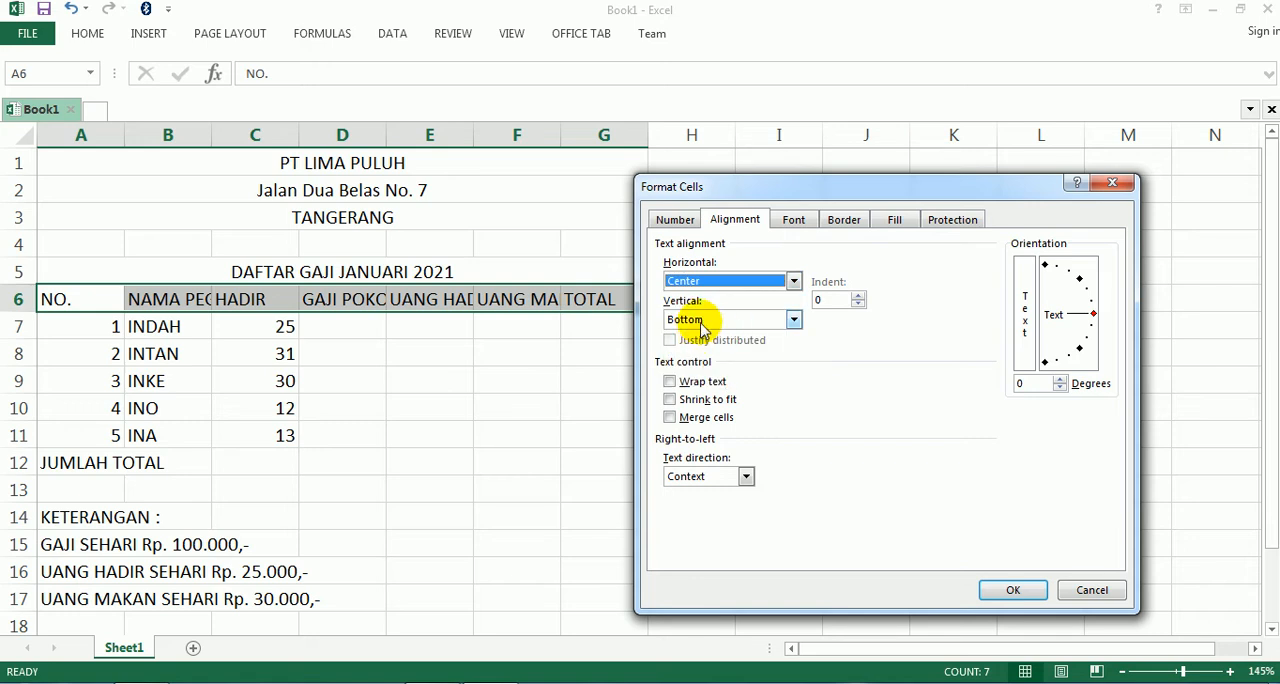
click(703, 322)
click(698, 347)
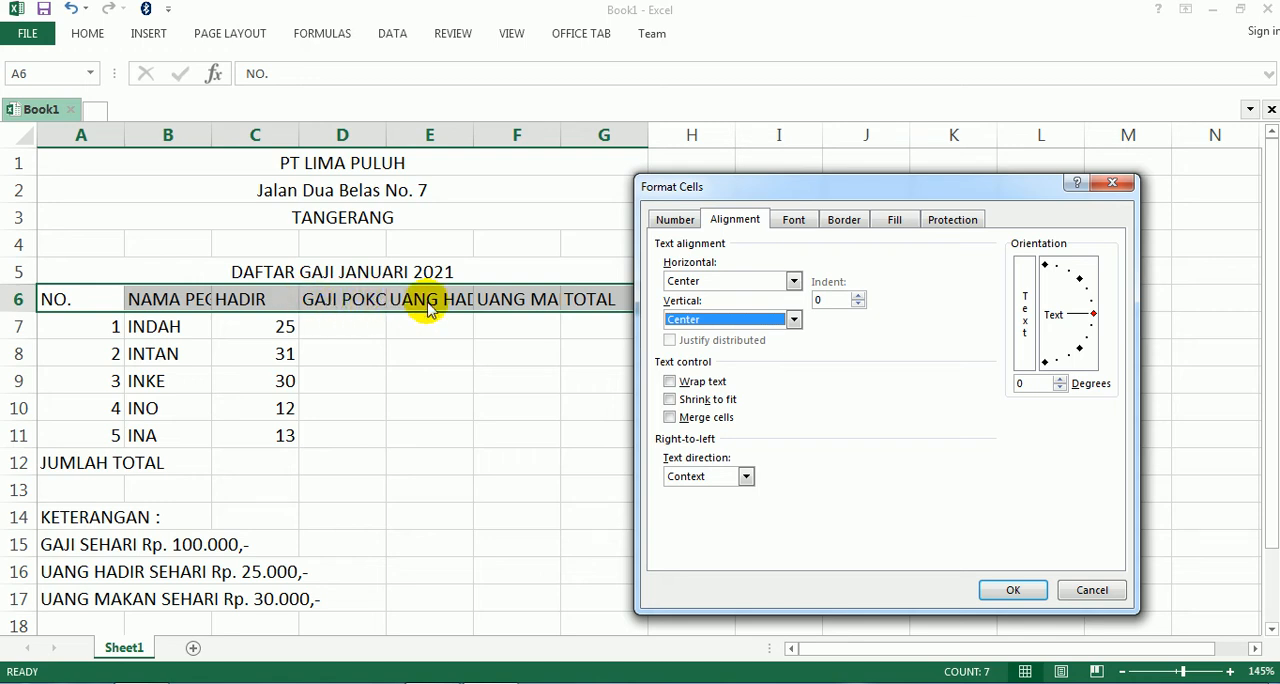
click(669, 383)
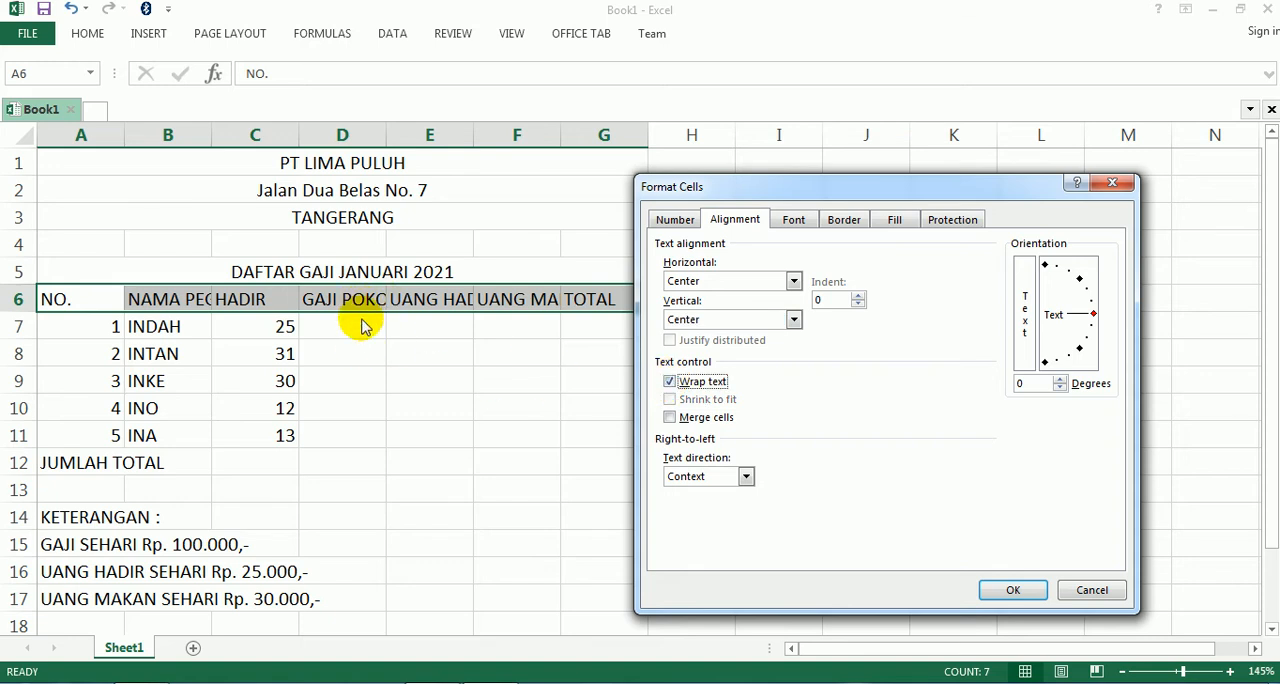
click(1013, 590)
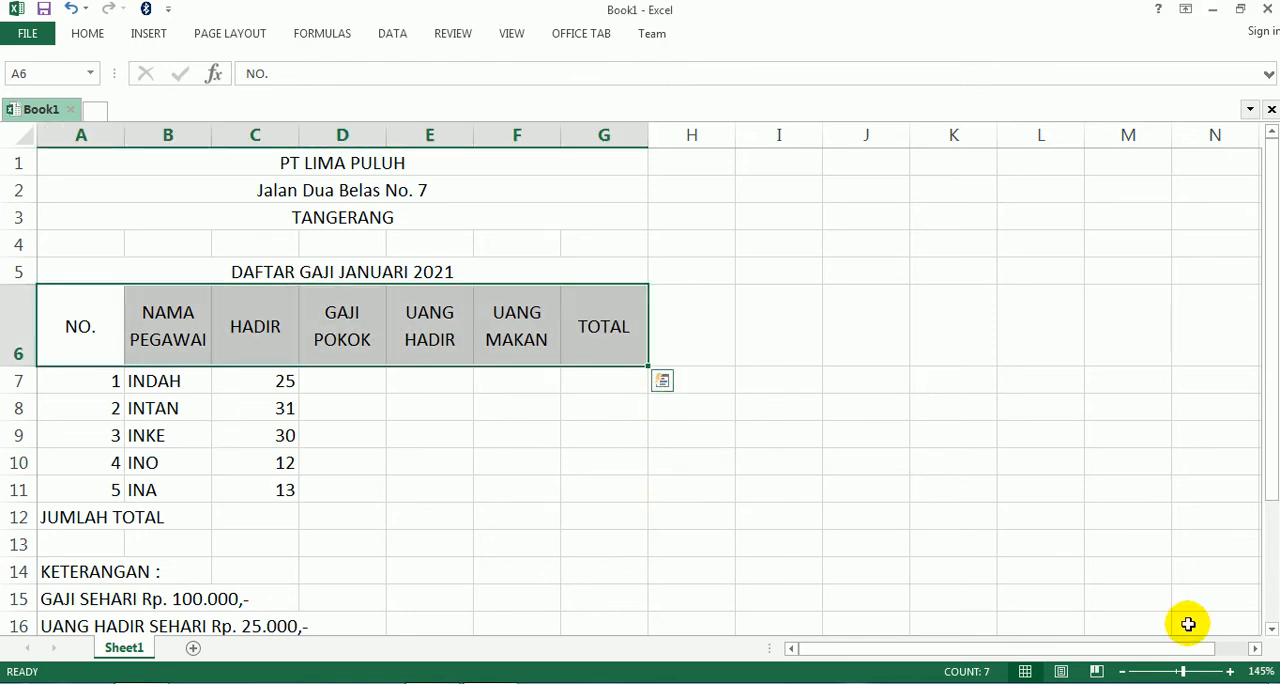
- Merge and center the JUMLAH TOTAL label across A12:C12
click(61, 520)
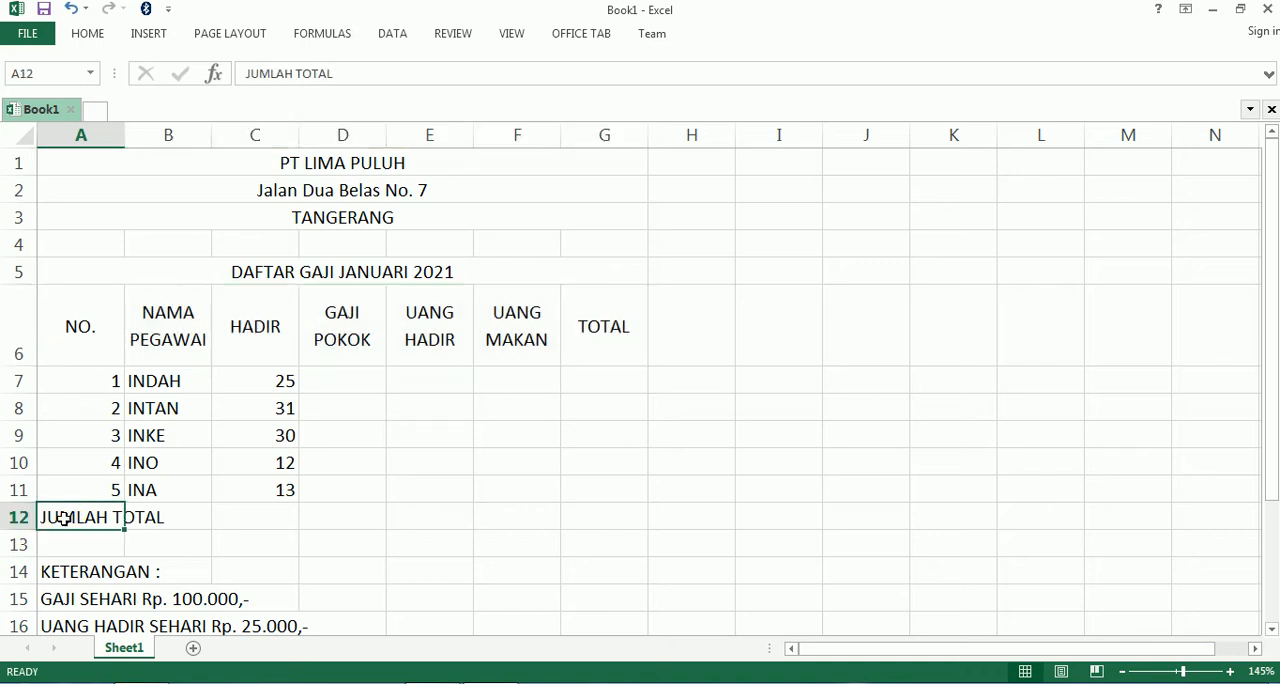
shift+click(262, 525)
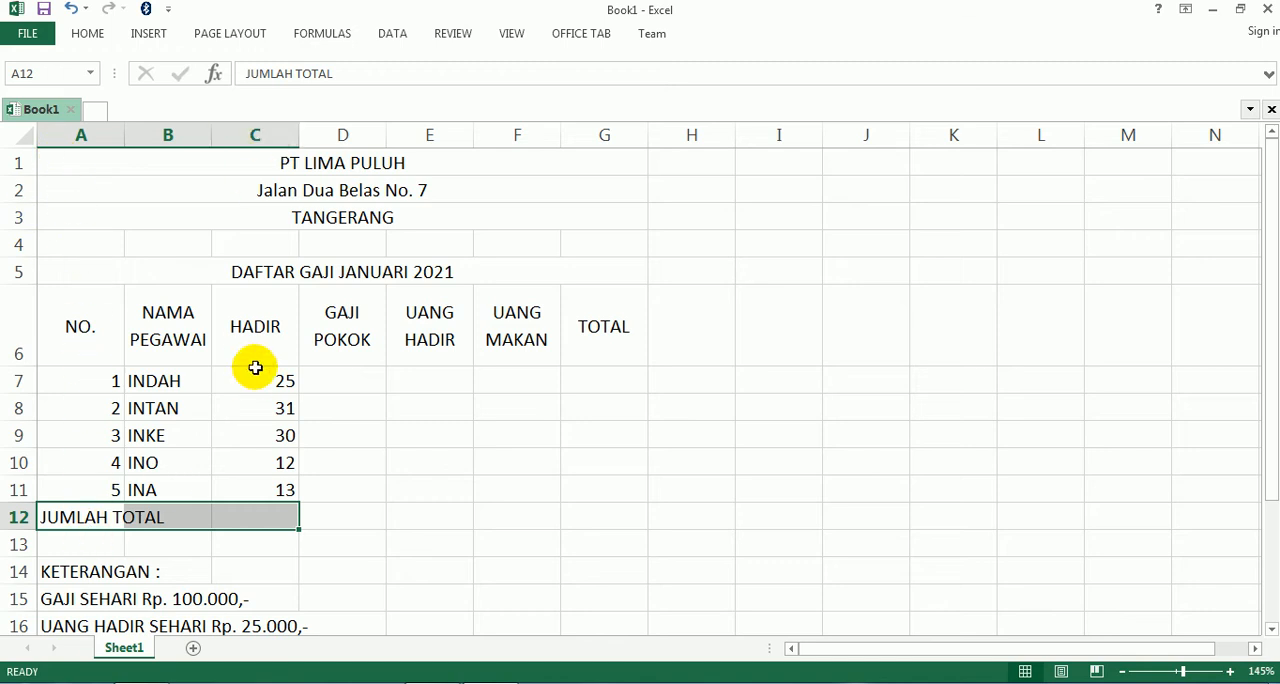
click(96, 36)
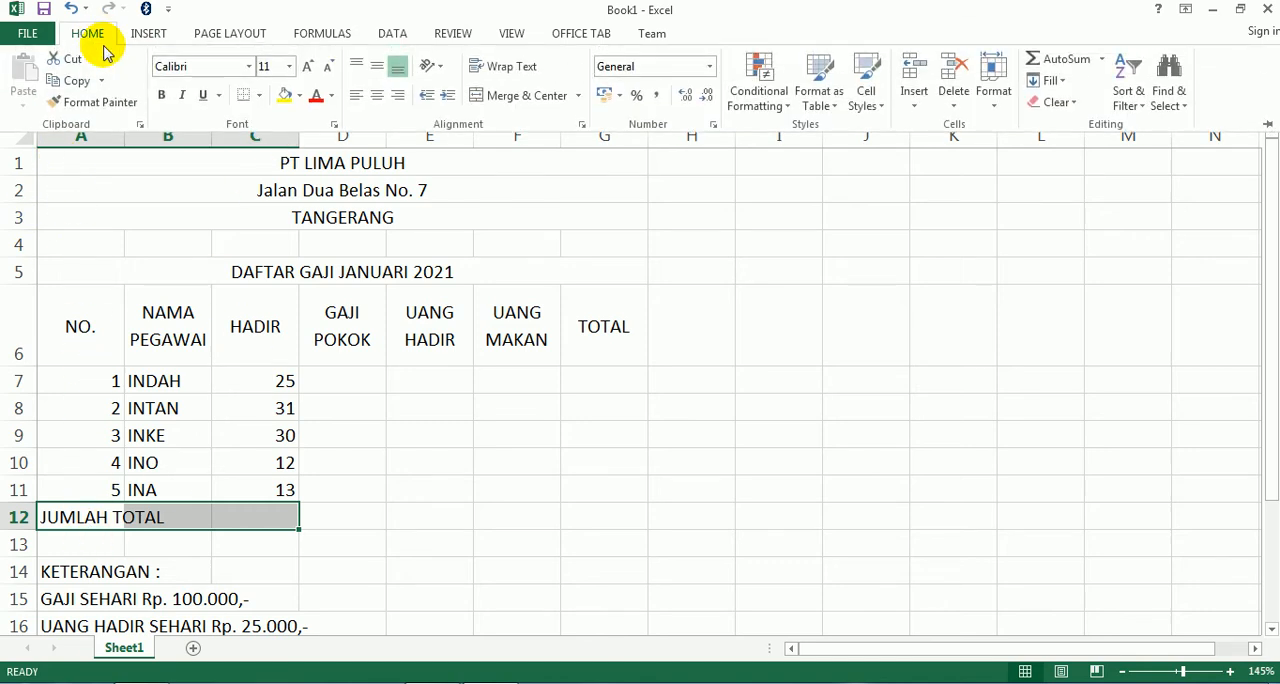
click(525, 97)
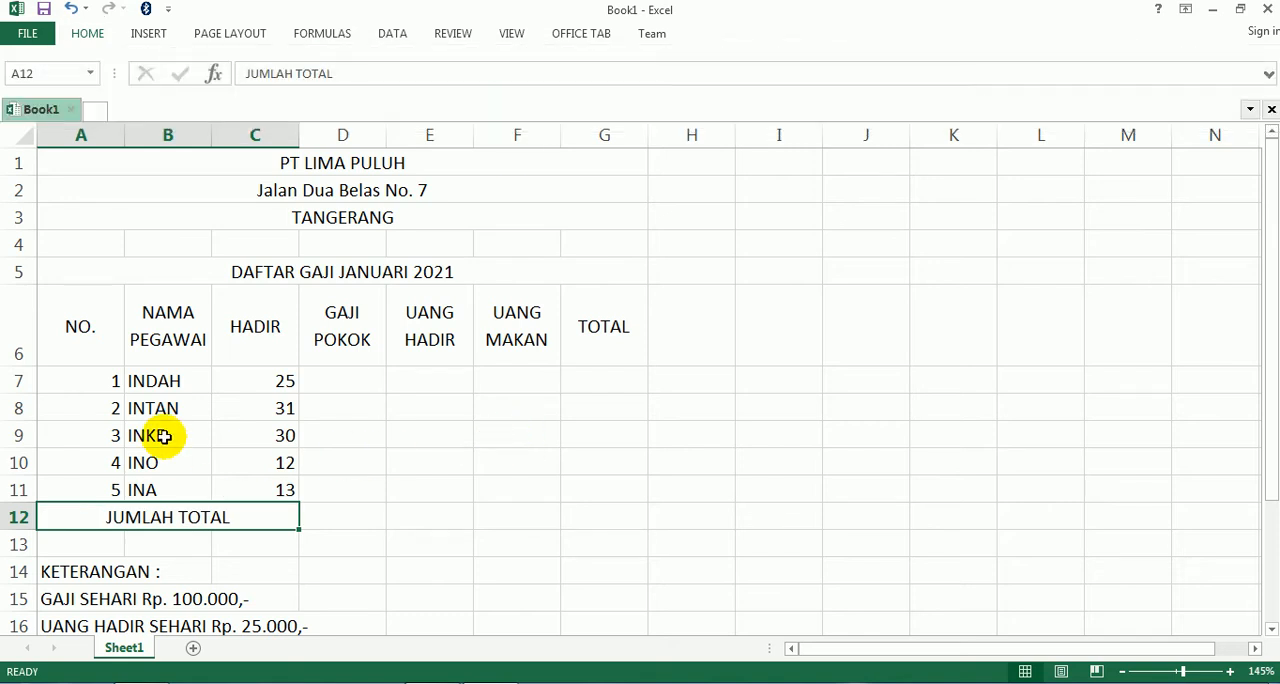
click(78, 327)
drag(85, 327, 606, 517)
click(779, 483)
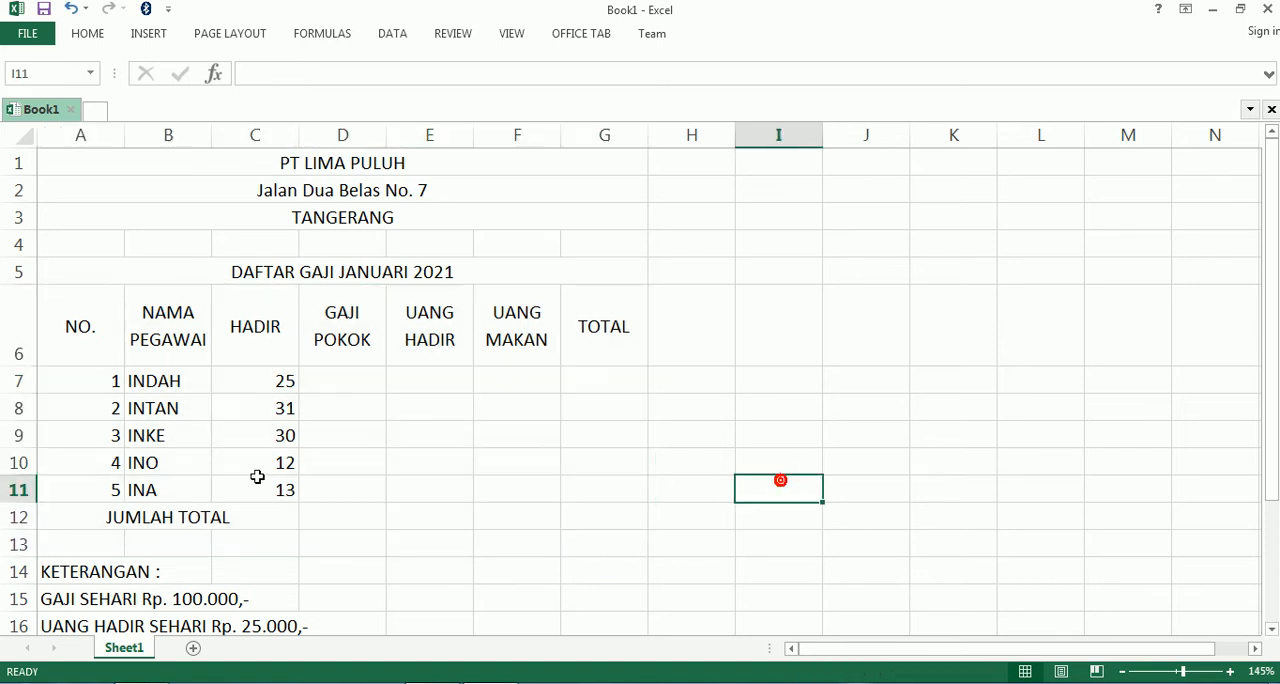
- Try All Borders on the salary table range A6:G12 and undo the border change
click(58, 330)
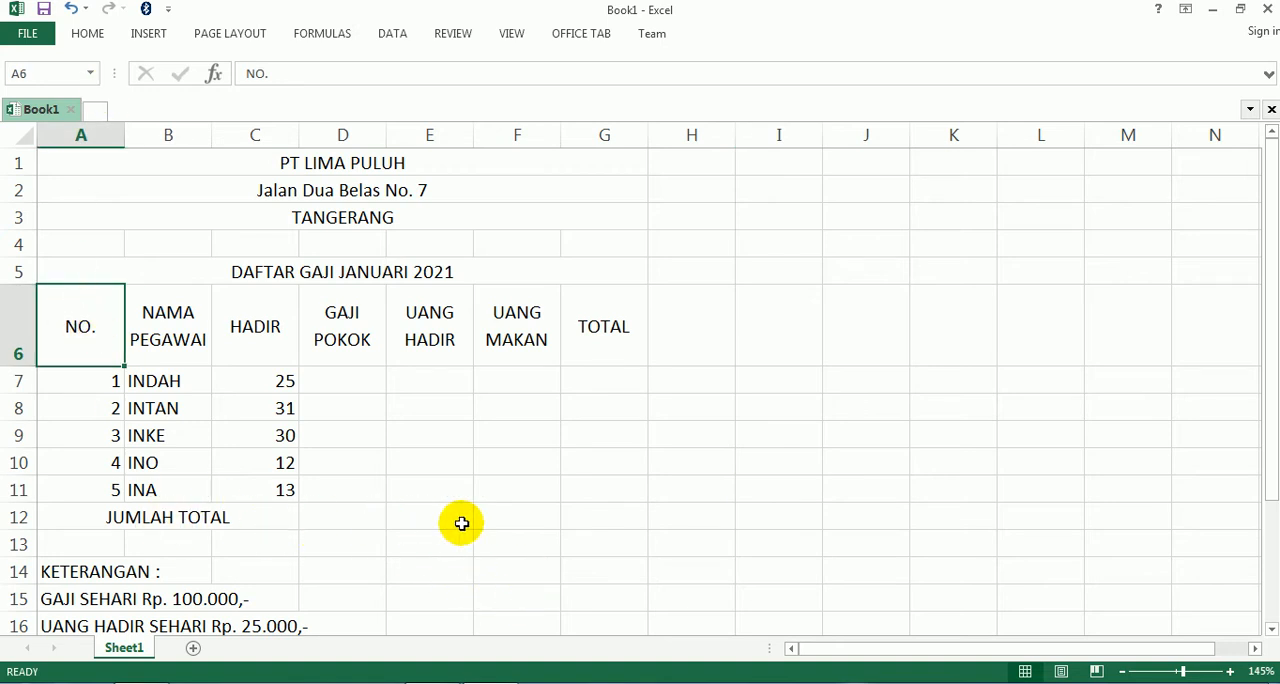
shift+click(601, 517)
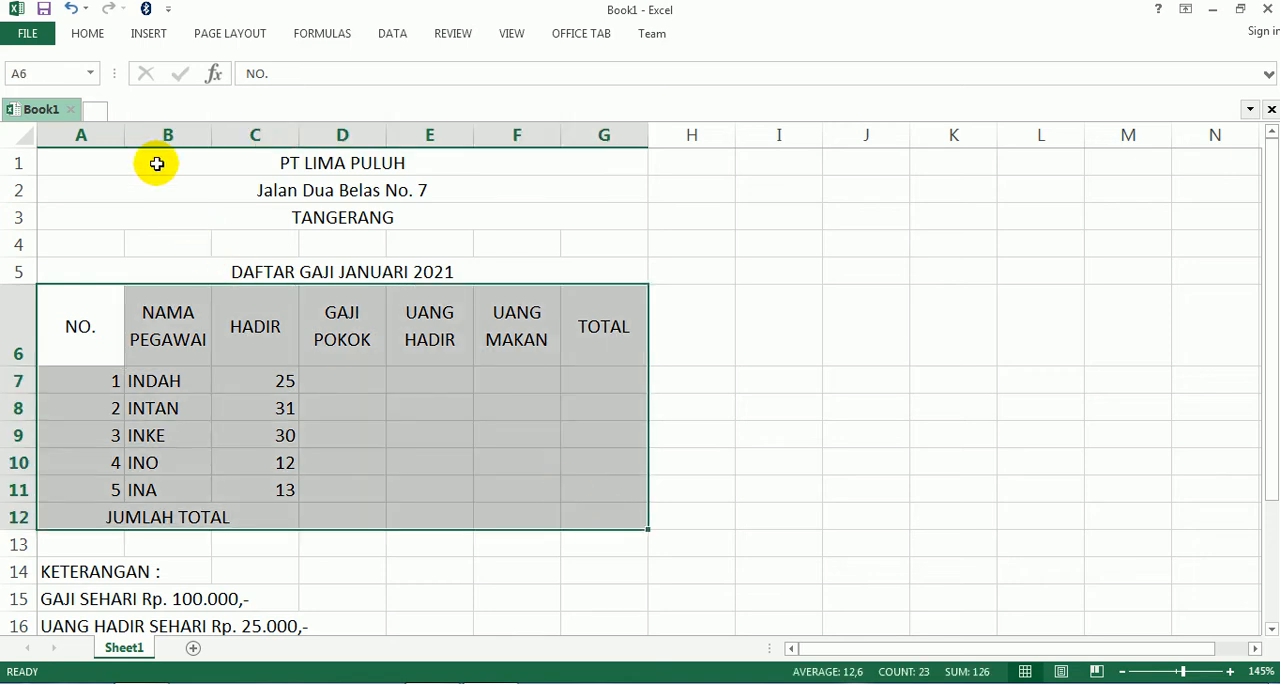
click(88, 40)
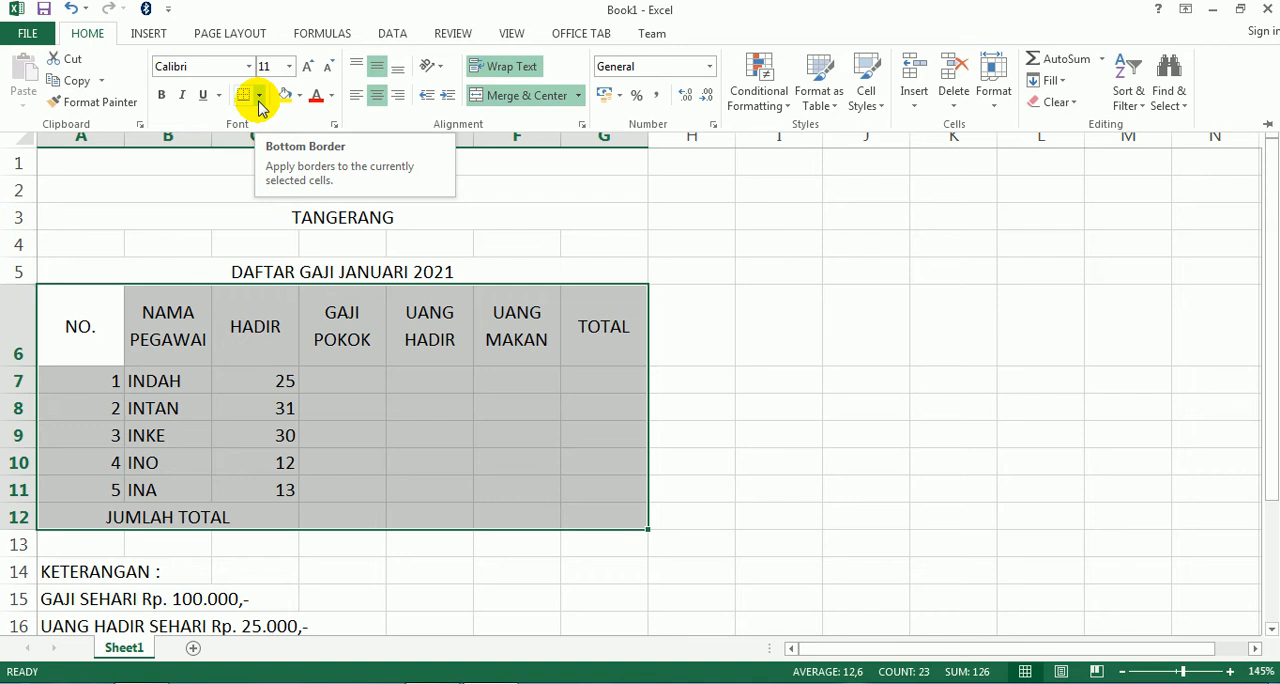
click(259, 95)
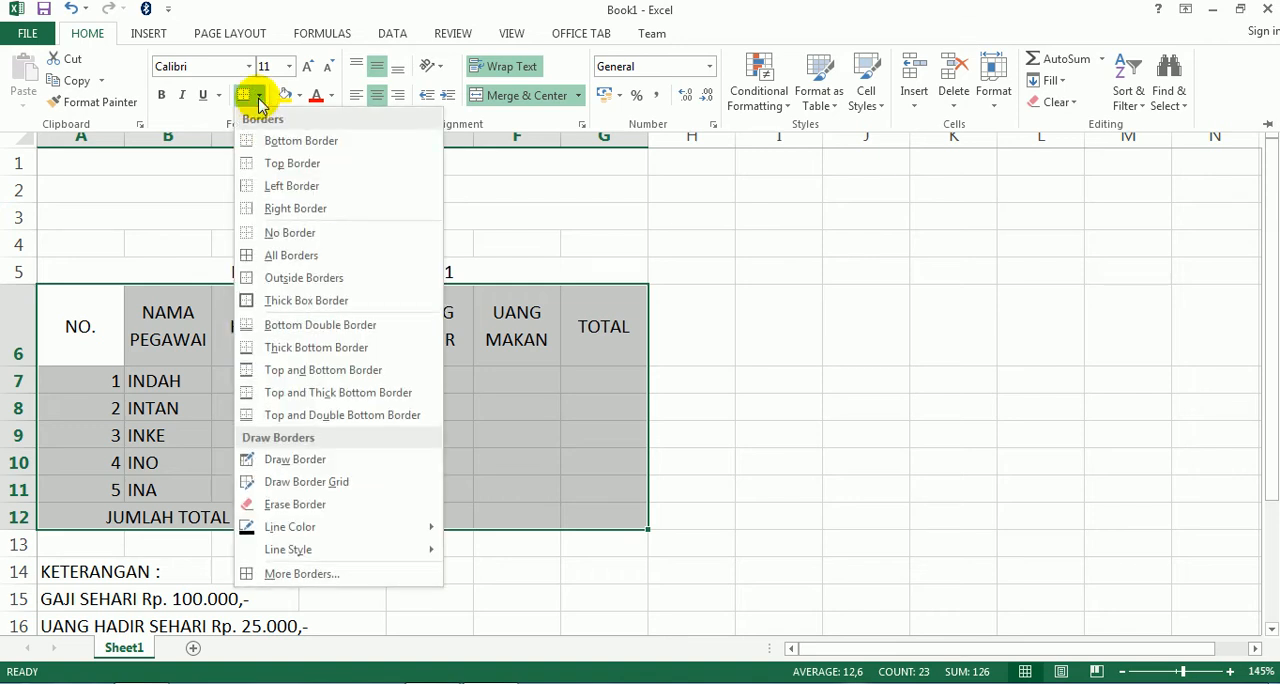
click(262, 257)
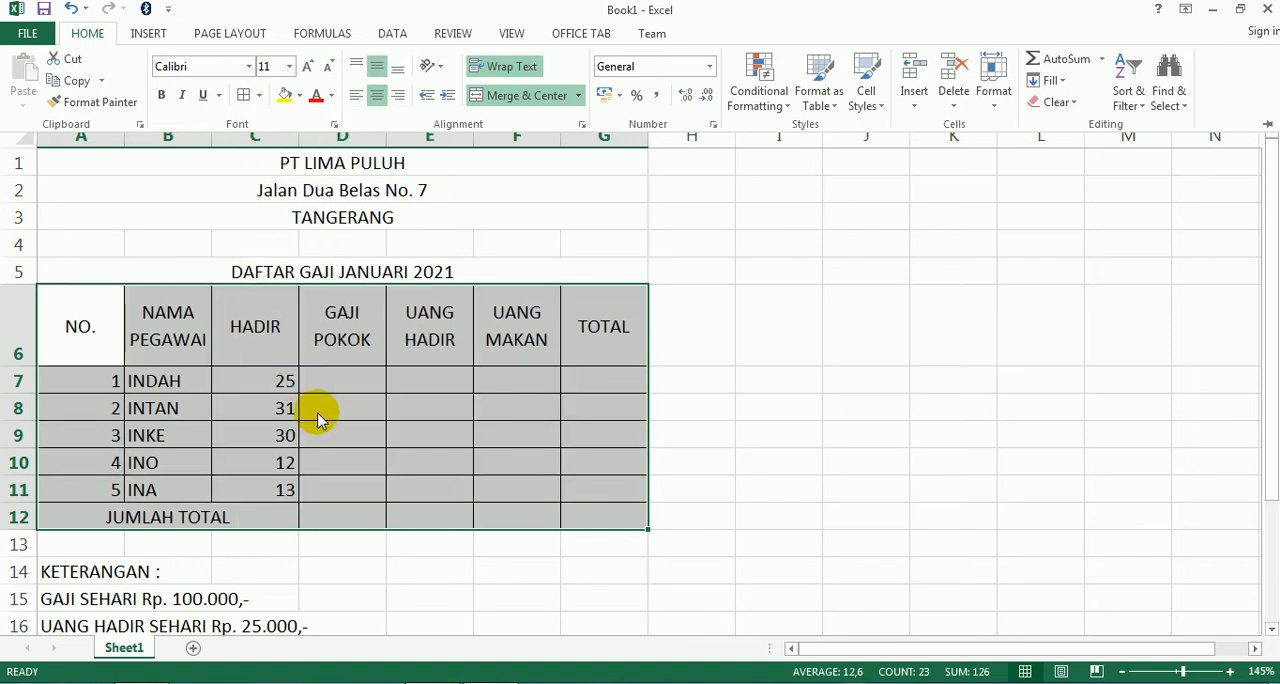
key(ctrl+z)
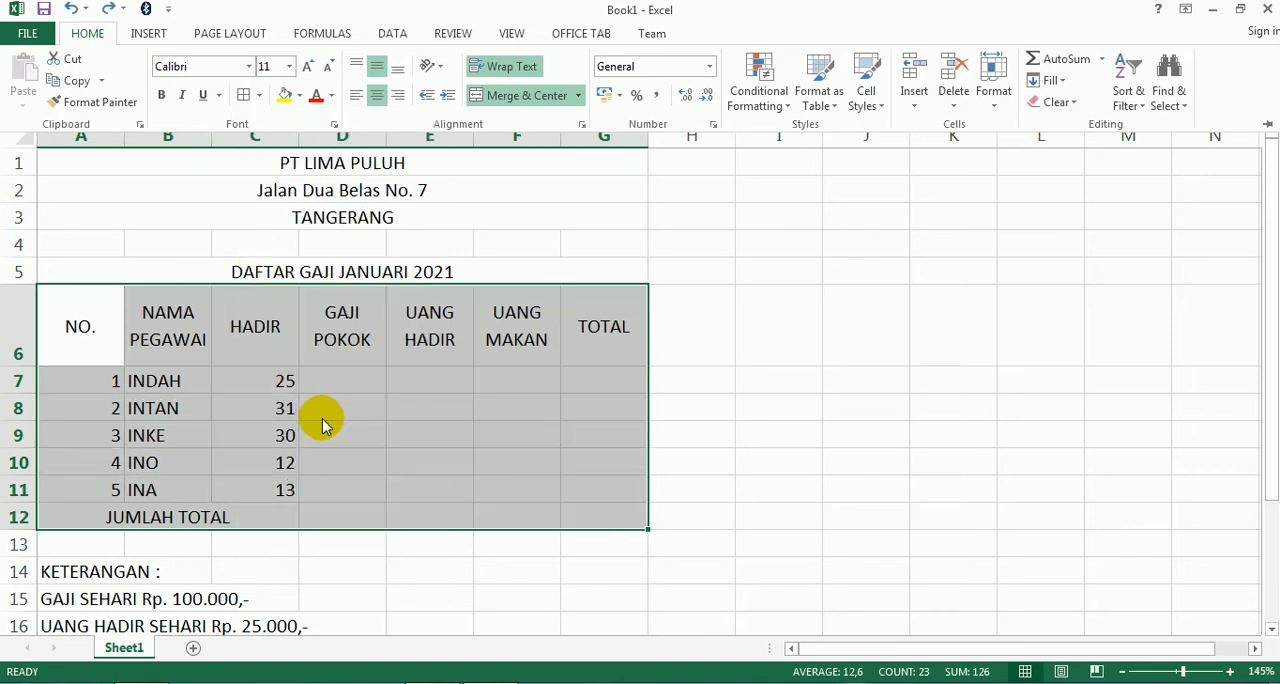
- Apply outline and inside borders to the salary table A6:G12 and narrow column A to fit the NO. entries
key(ctrl+1)
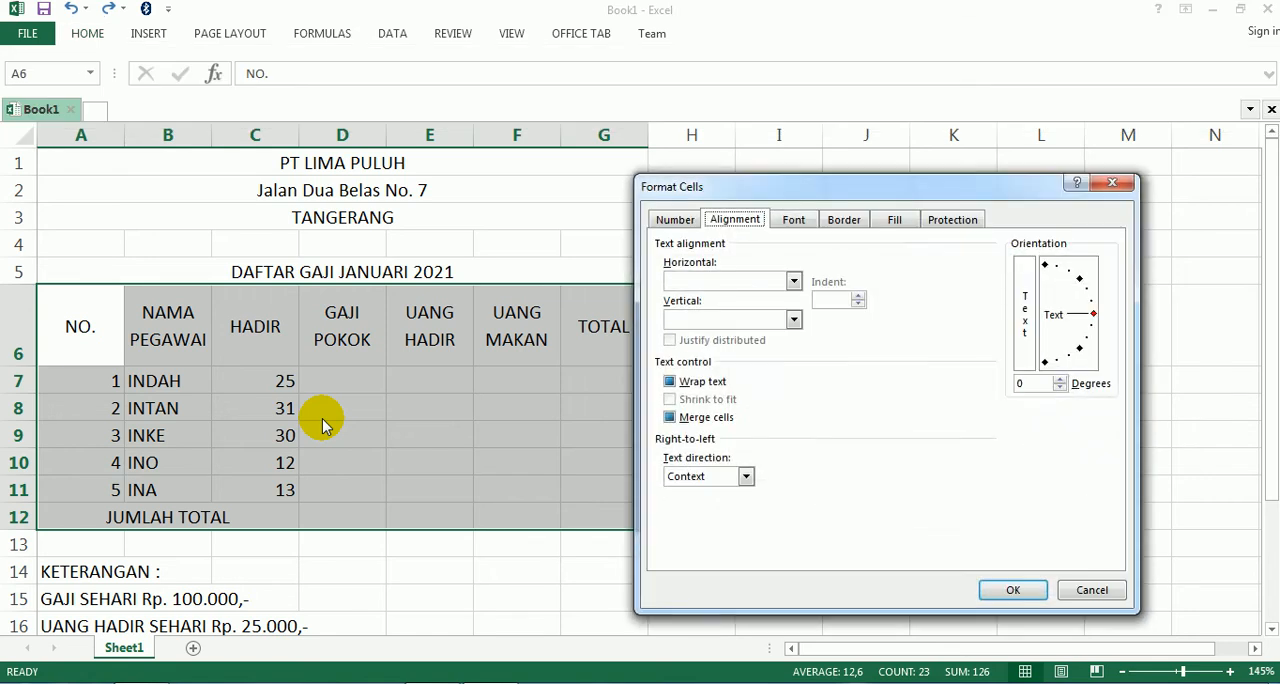
click(845, 222)
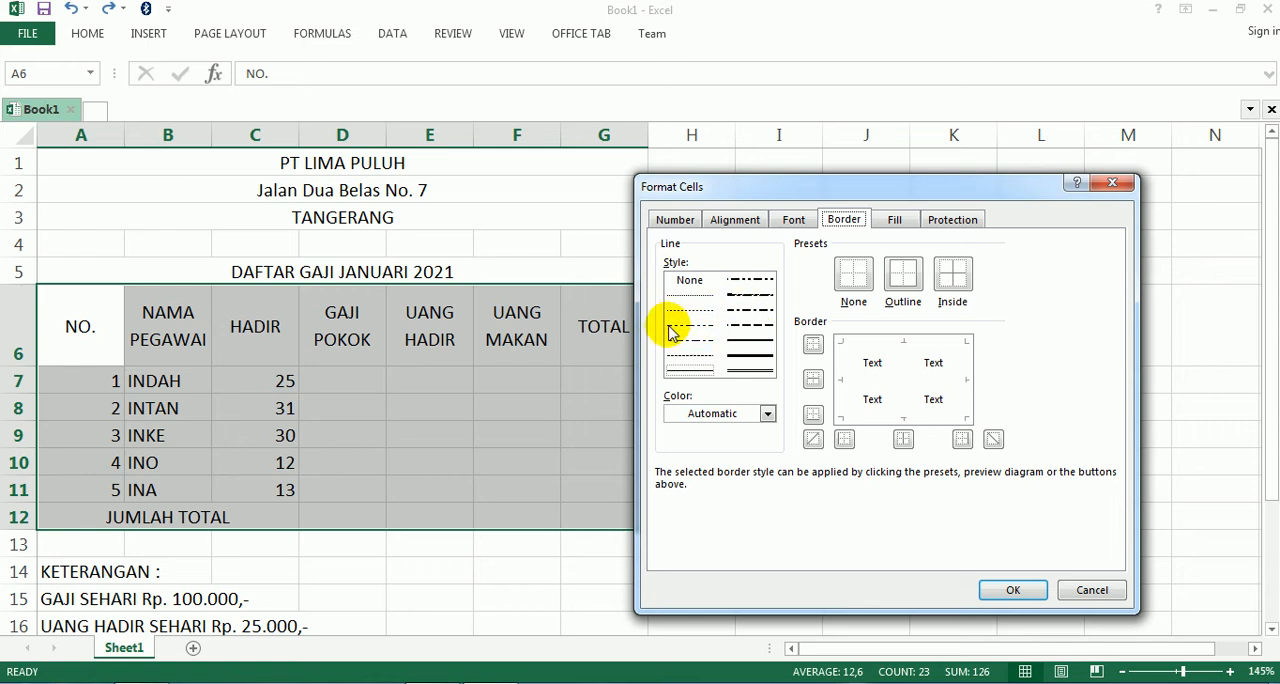
click(952, 275)
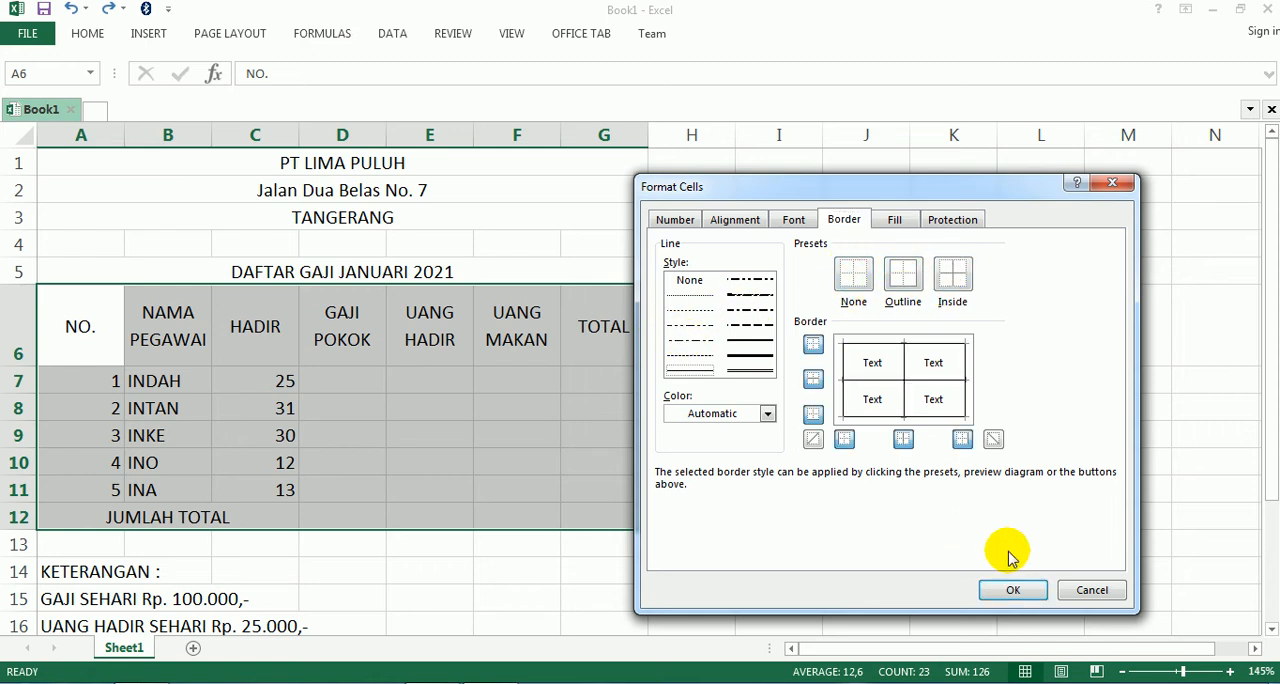
click(1013, 590)
click(824, 381)
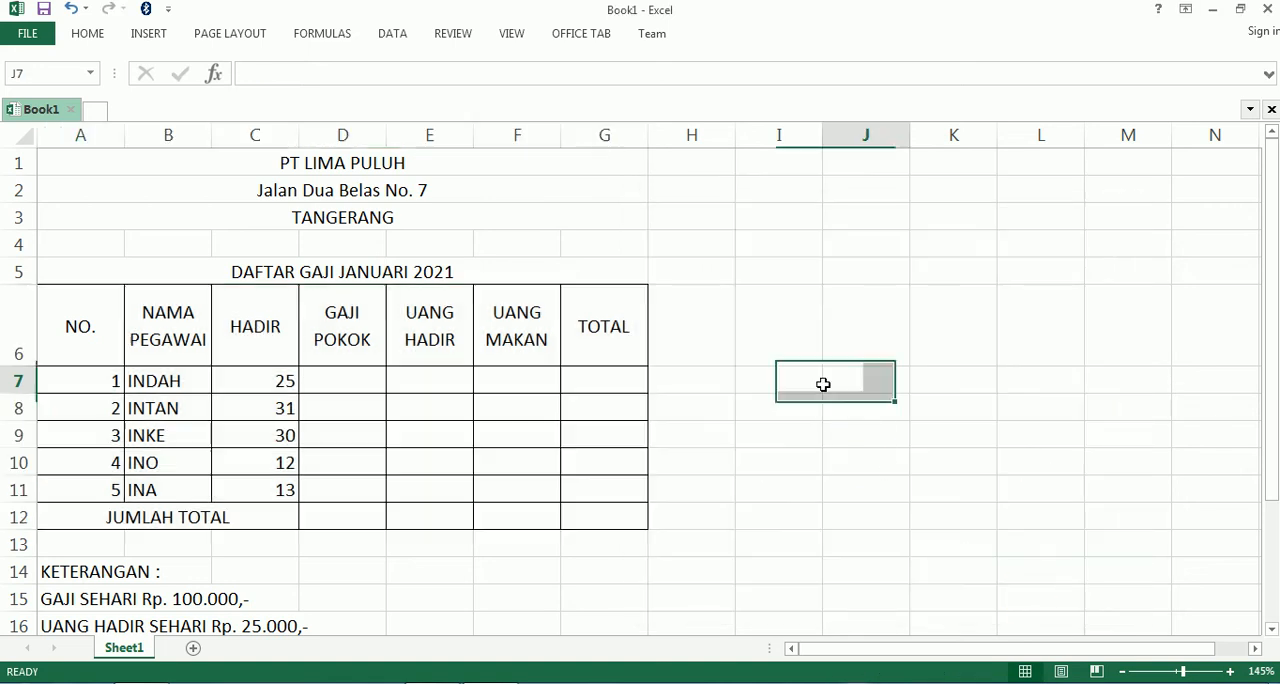
drag(125, 135, 79, 141)
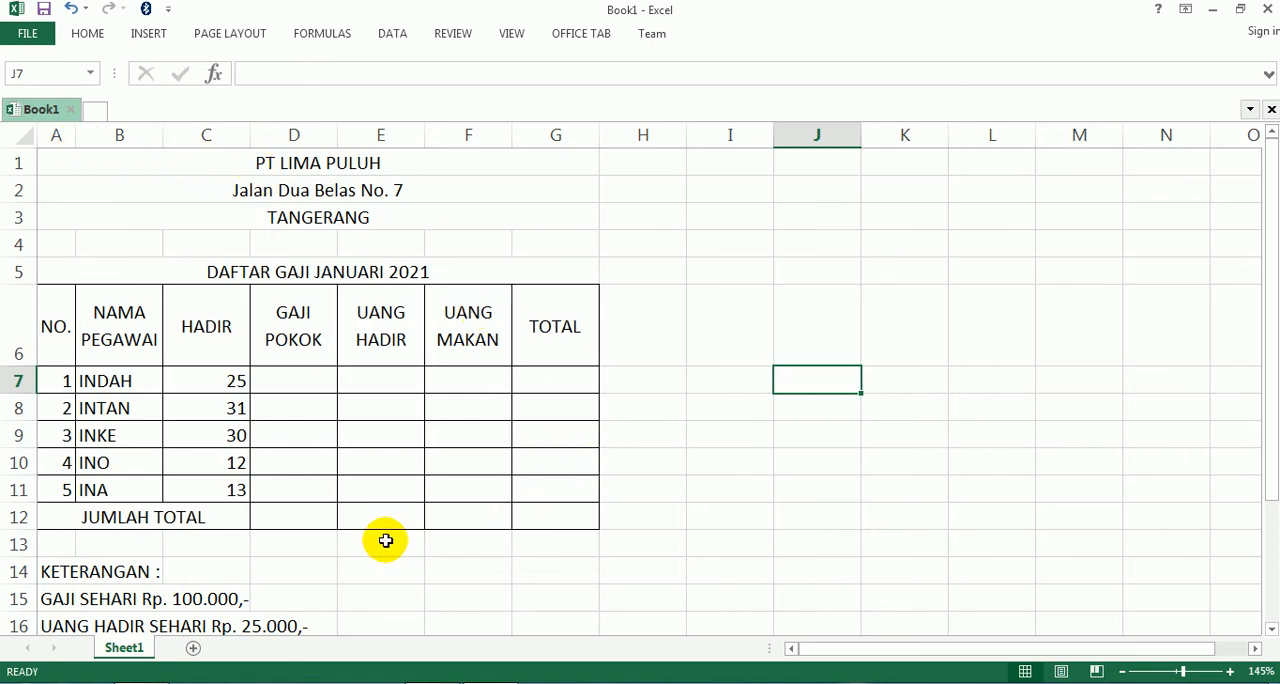
- Calculate GAJI POKOK in D7 with =100000*C7 and fill the formula down to D11
click(289, 378)
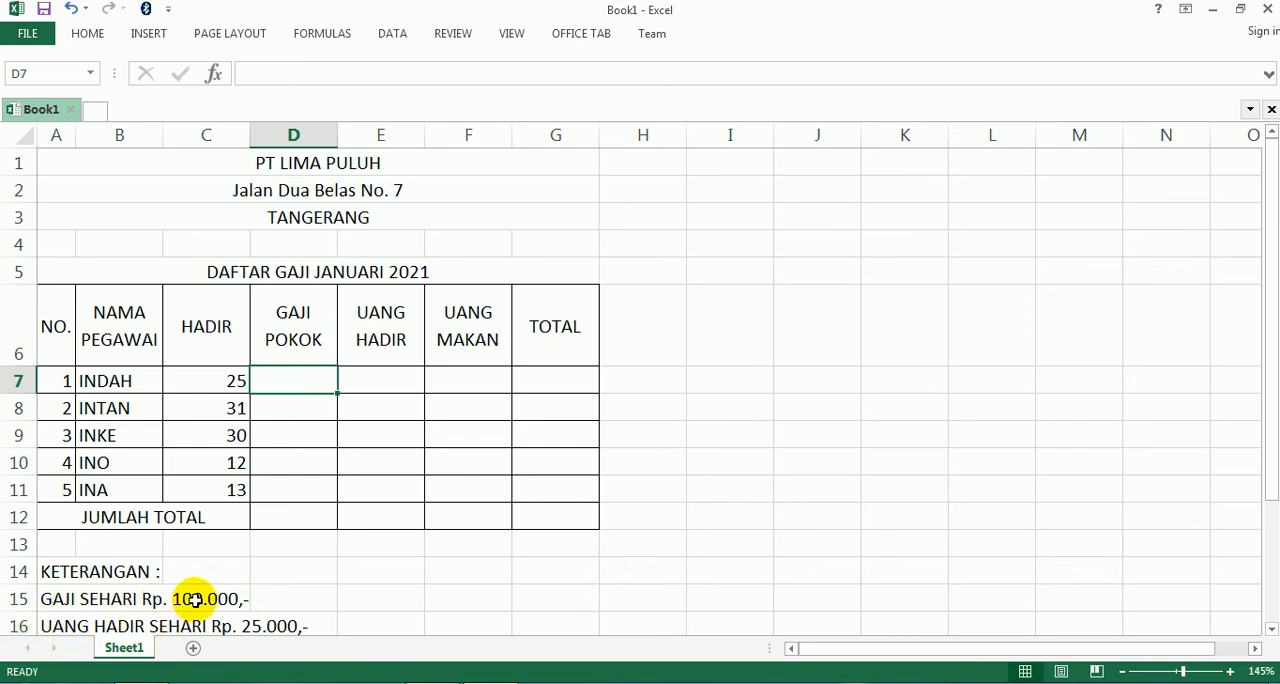
text(=100000*)
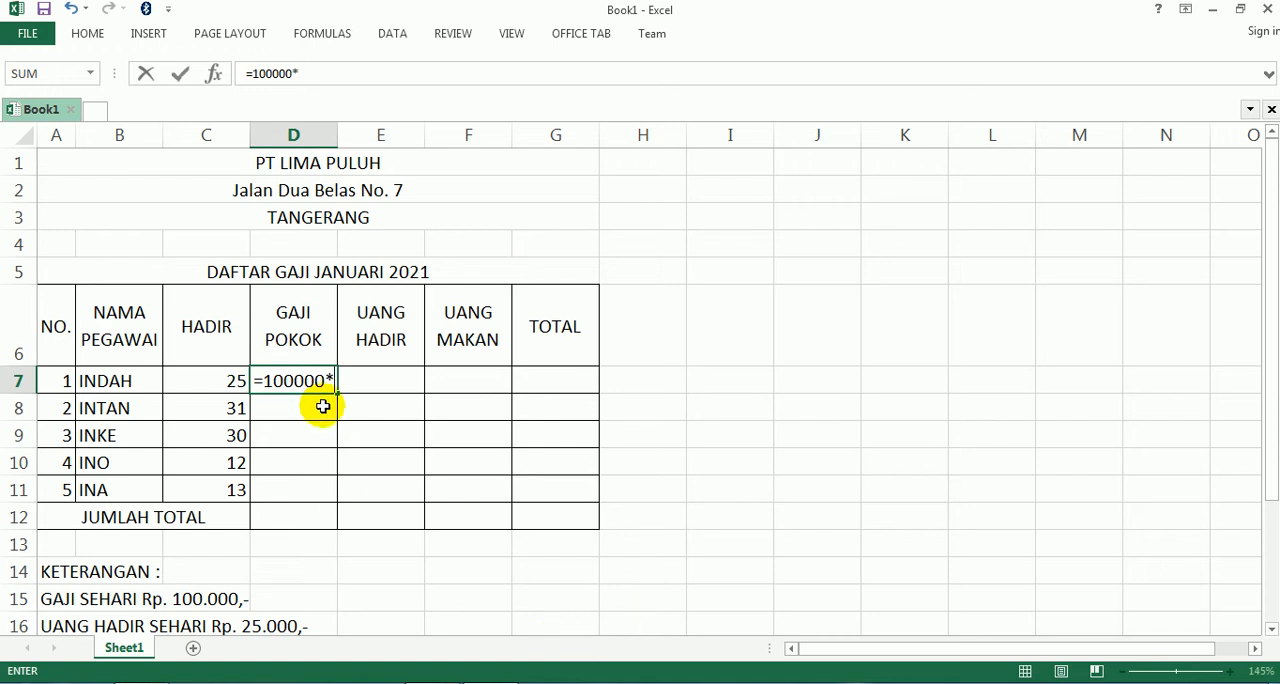
click(203, 383)
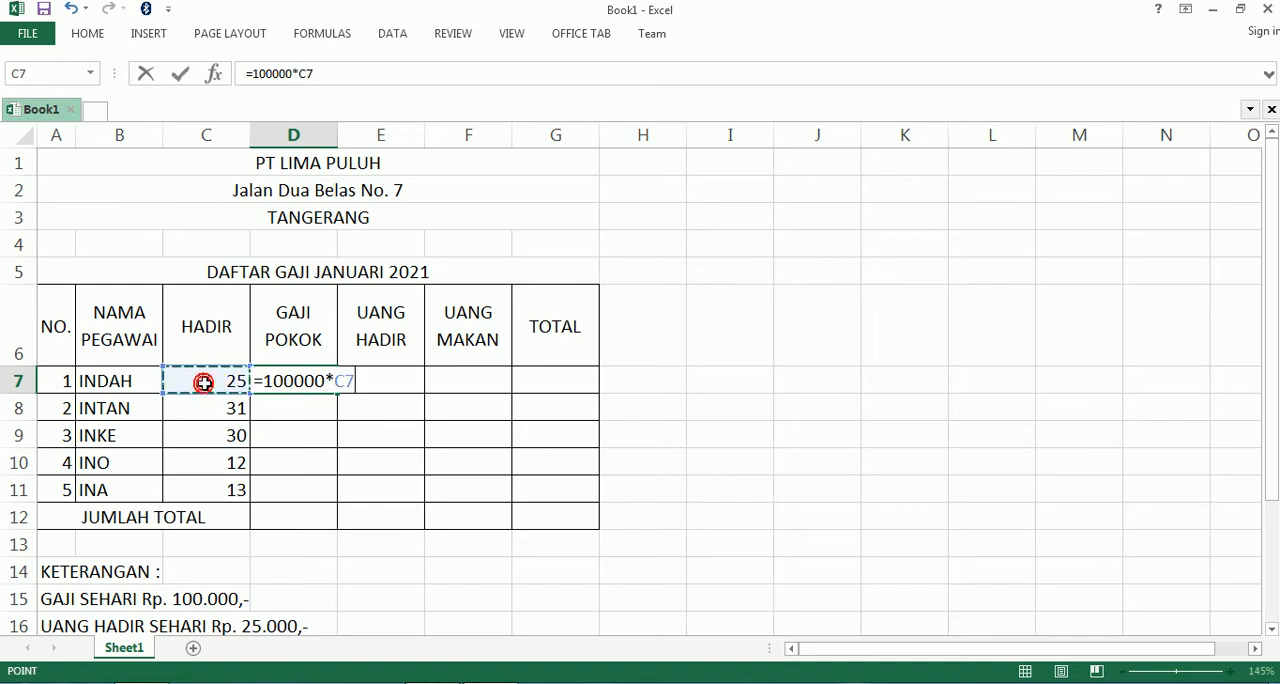
key(Return)
click(286, 378)
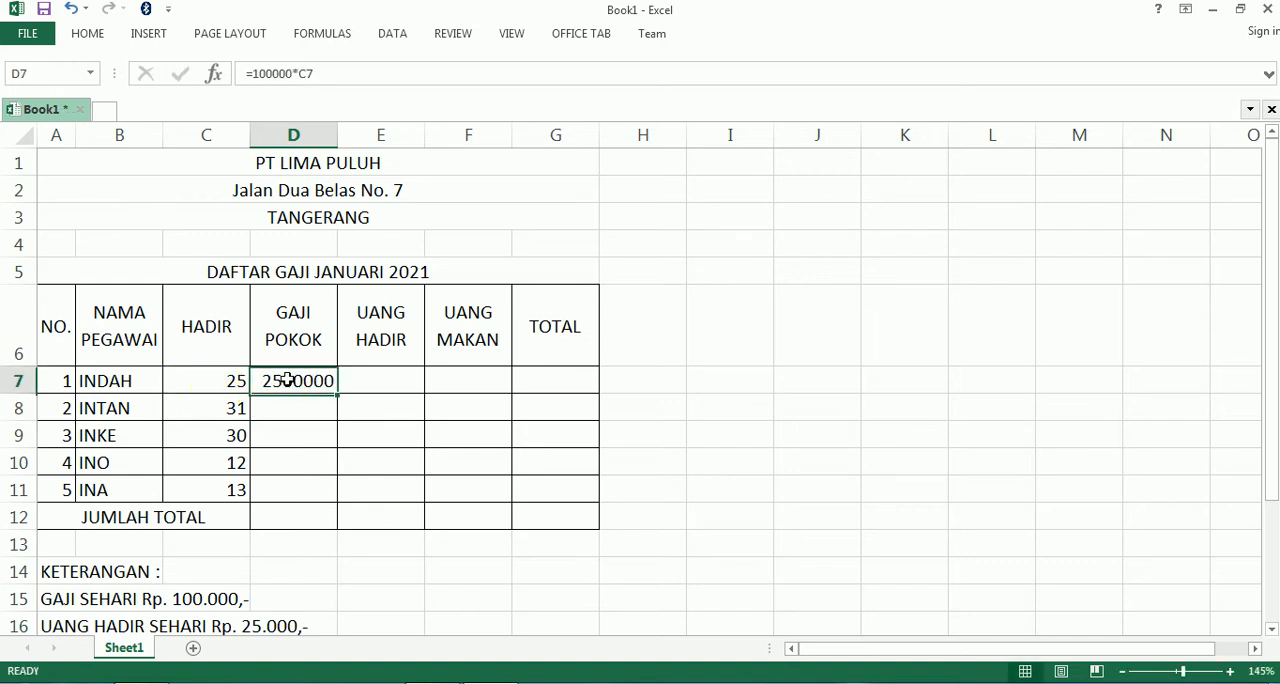
drag(337, 394, 329, 500)
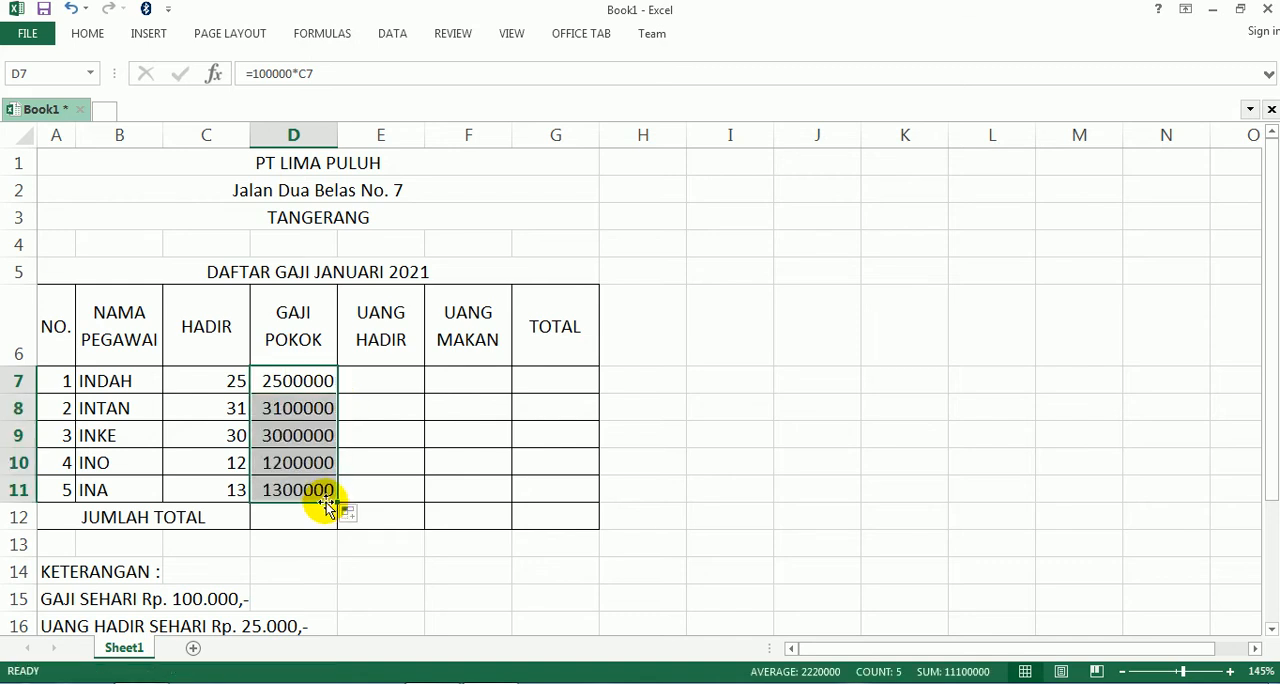
- Calculate UANG HADIR in E7 with =25000*C7 and fill the formula down to E11
click(382, 381)
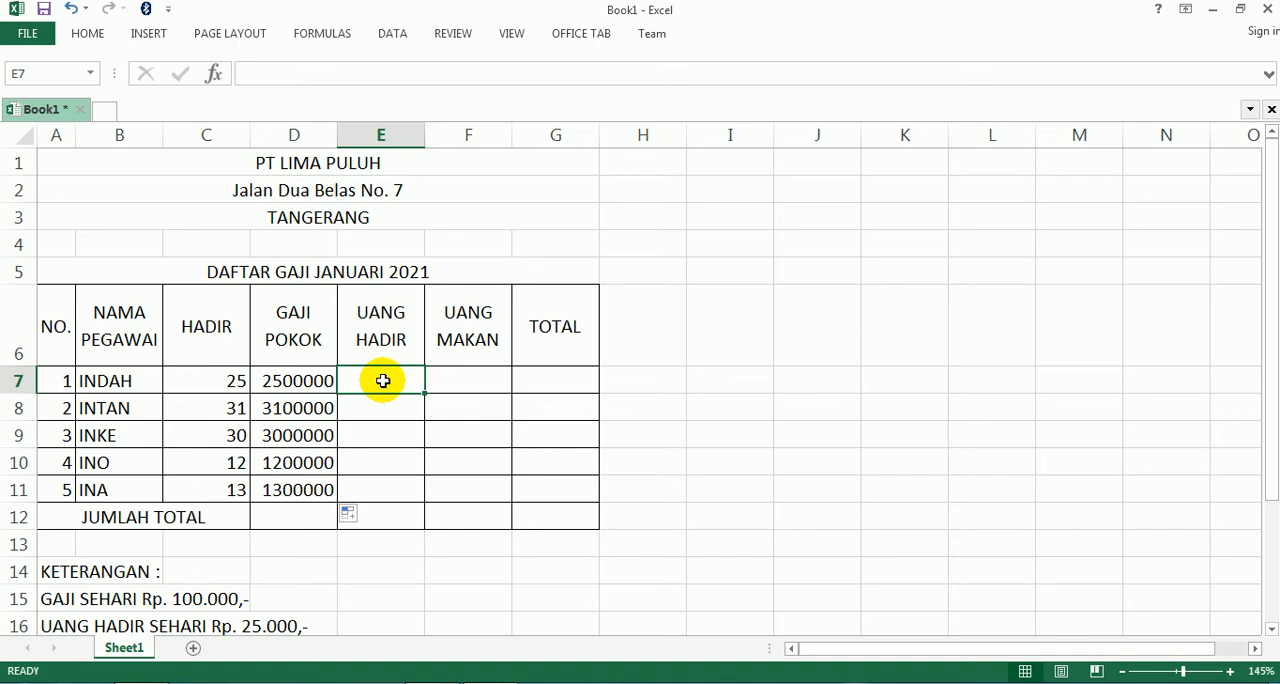
text(=)
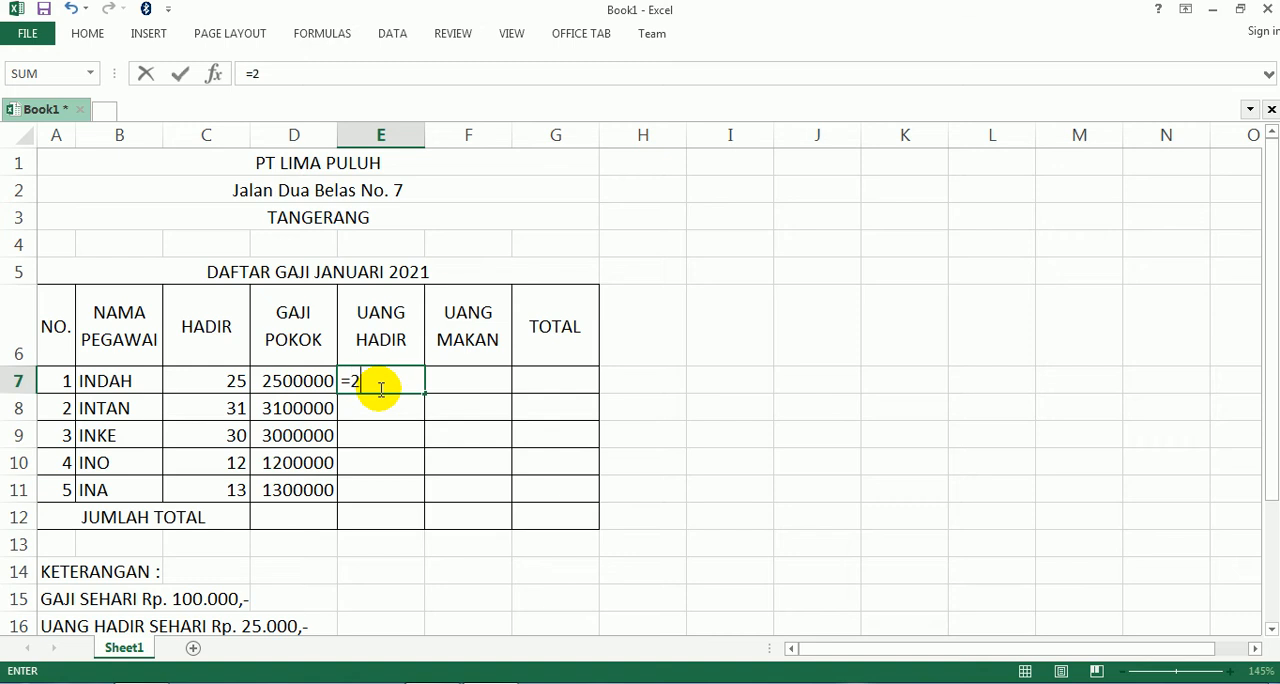
text(25000*)
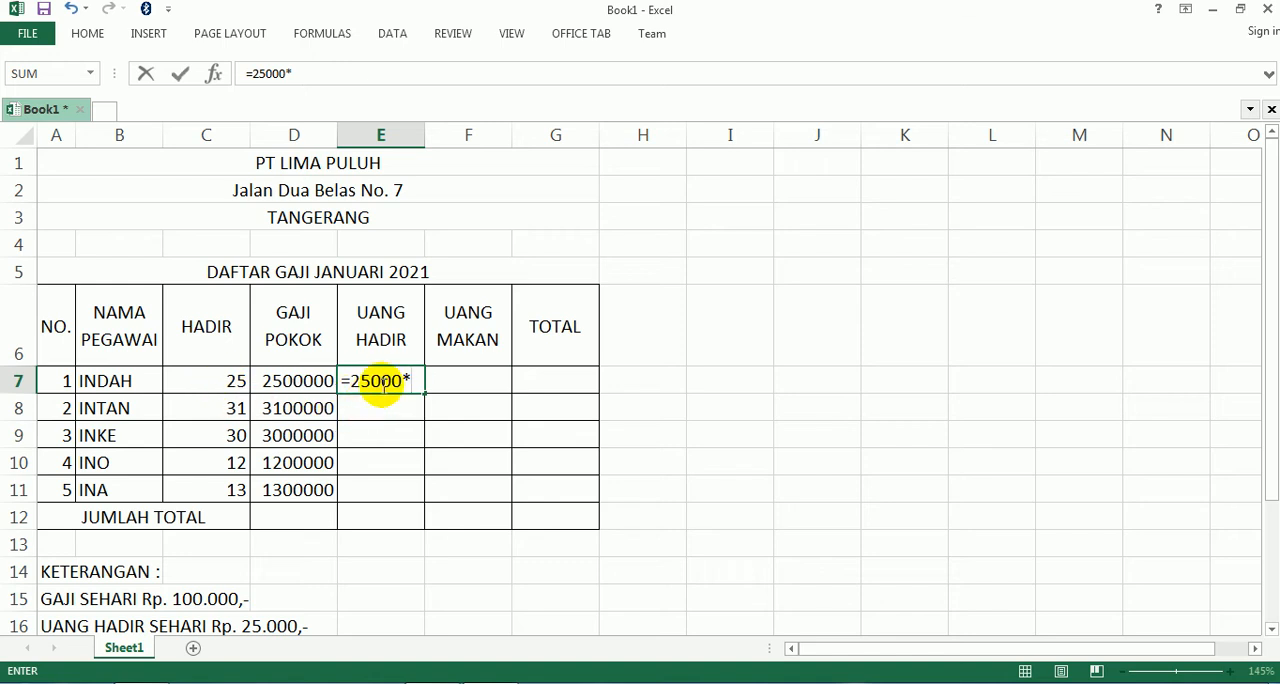
click(210, 380)
click(210, 380)
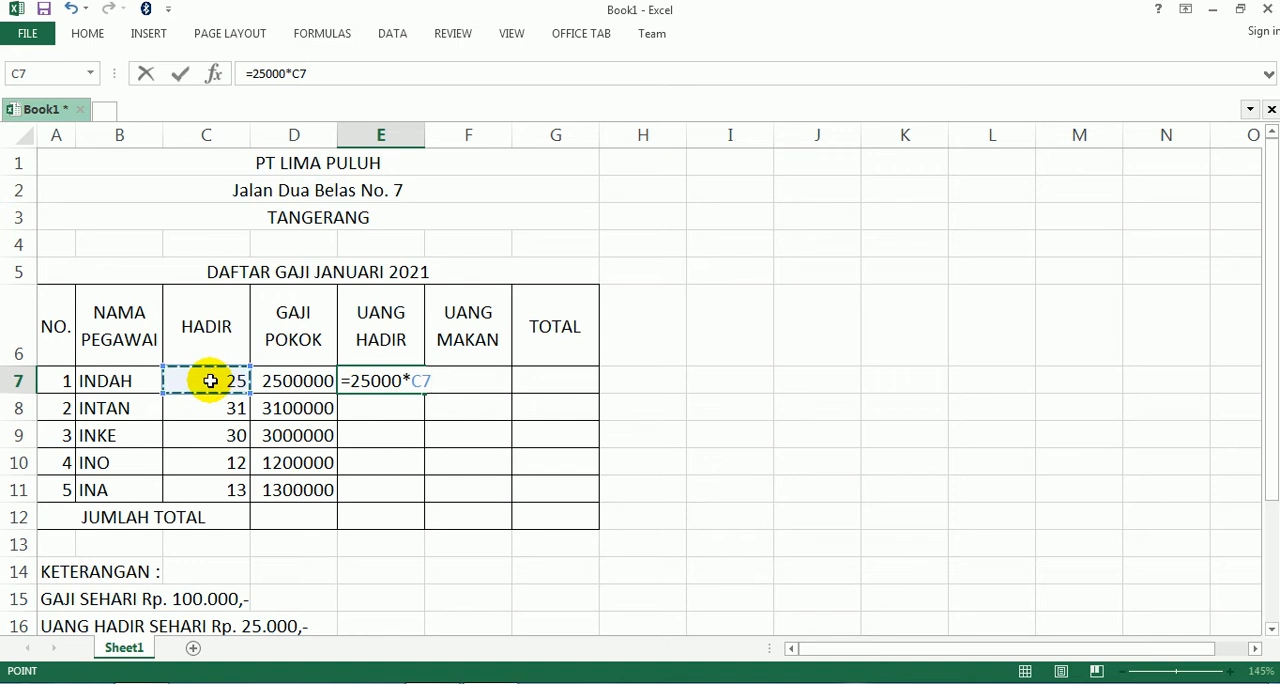
key(Return)
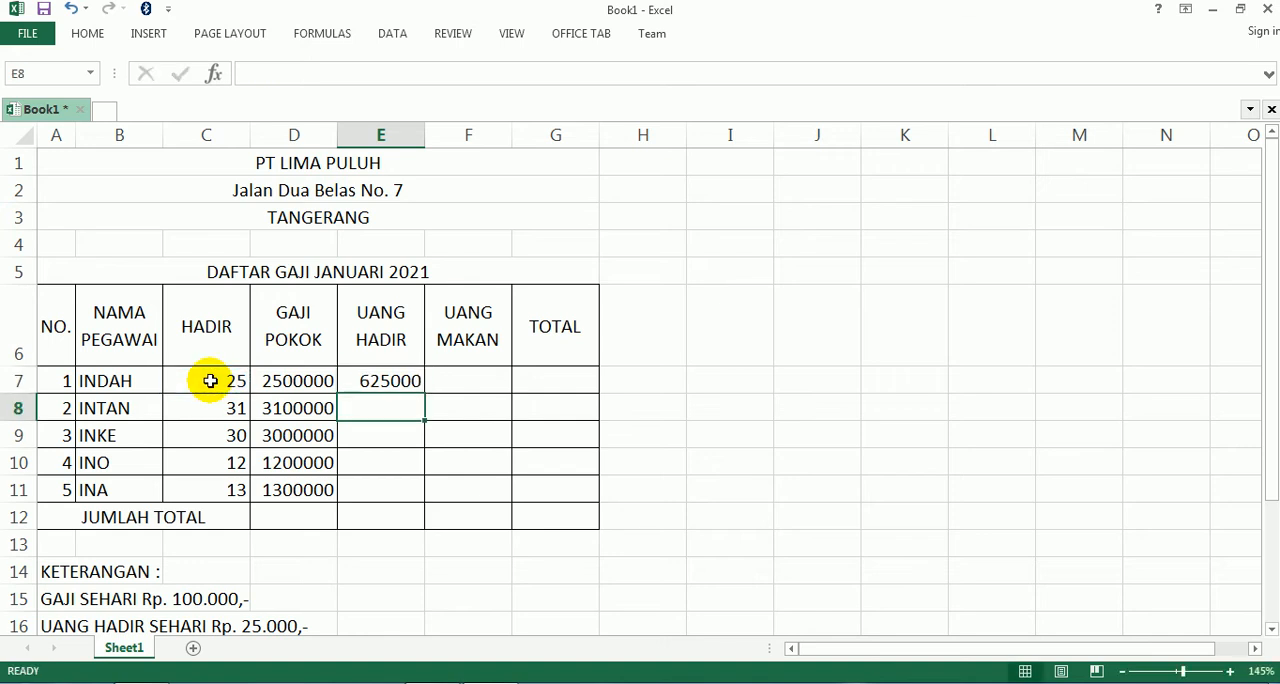
click(375, 378)
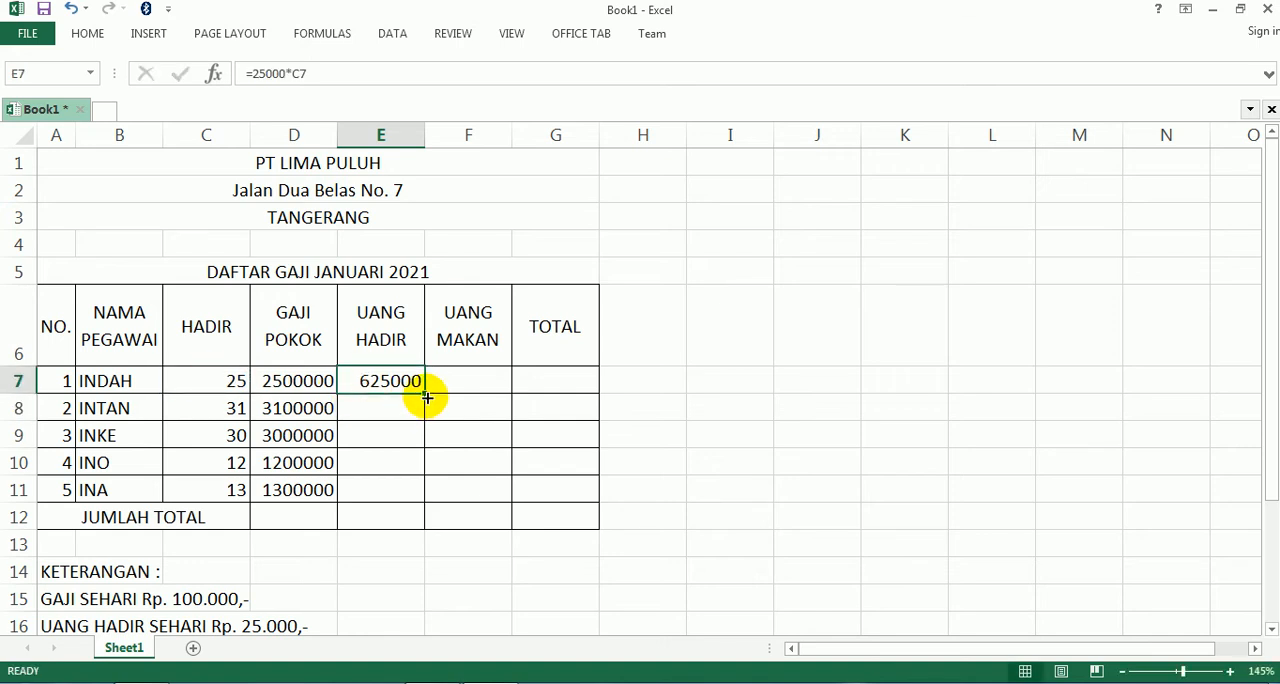
drag(425, 393, 417, 494)
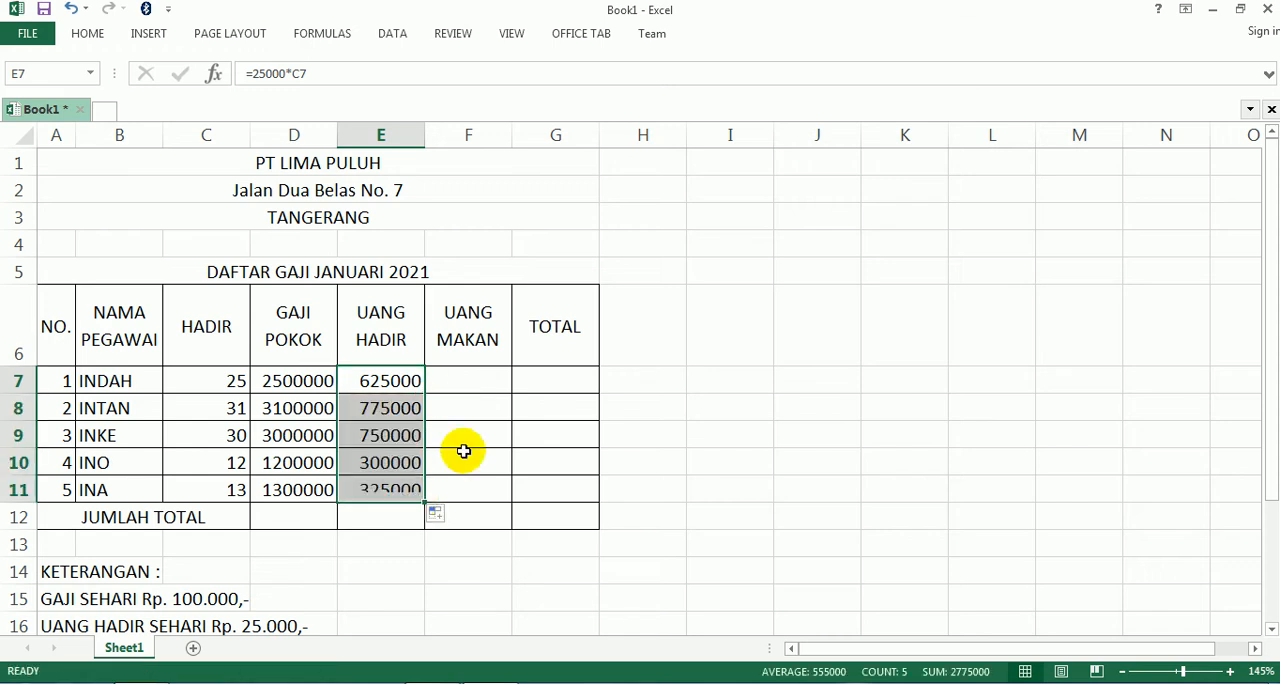
- Calculate UANG MAKAN in F7 with =30000*C7 and fill the formula down to F11
click(484, 378)
scroll(240, 563, down, 1)
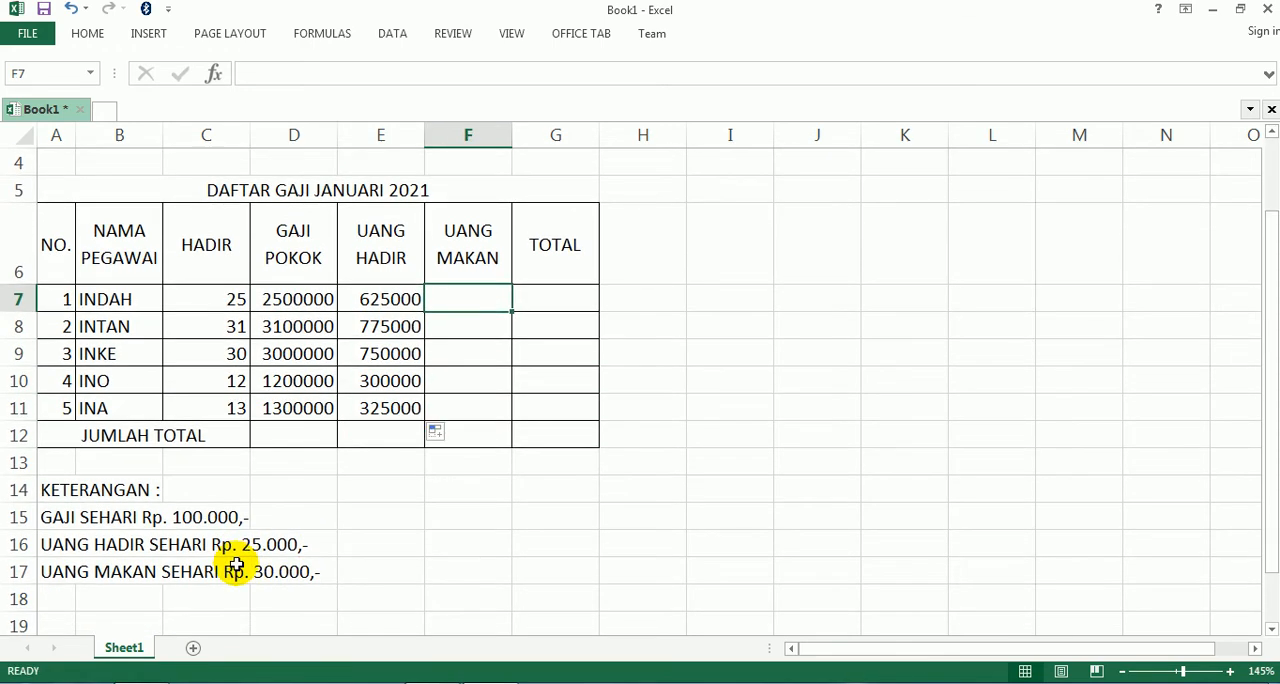
scroll(280, 540, up, 1)
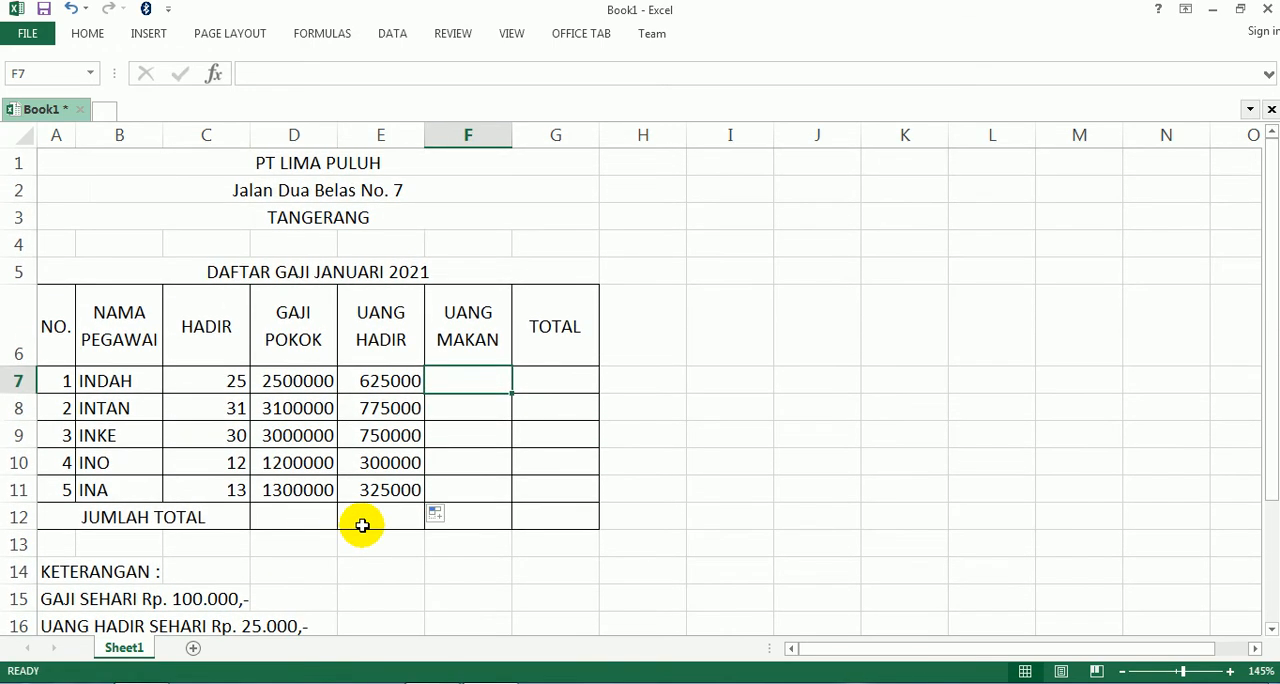
text(=30000)
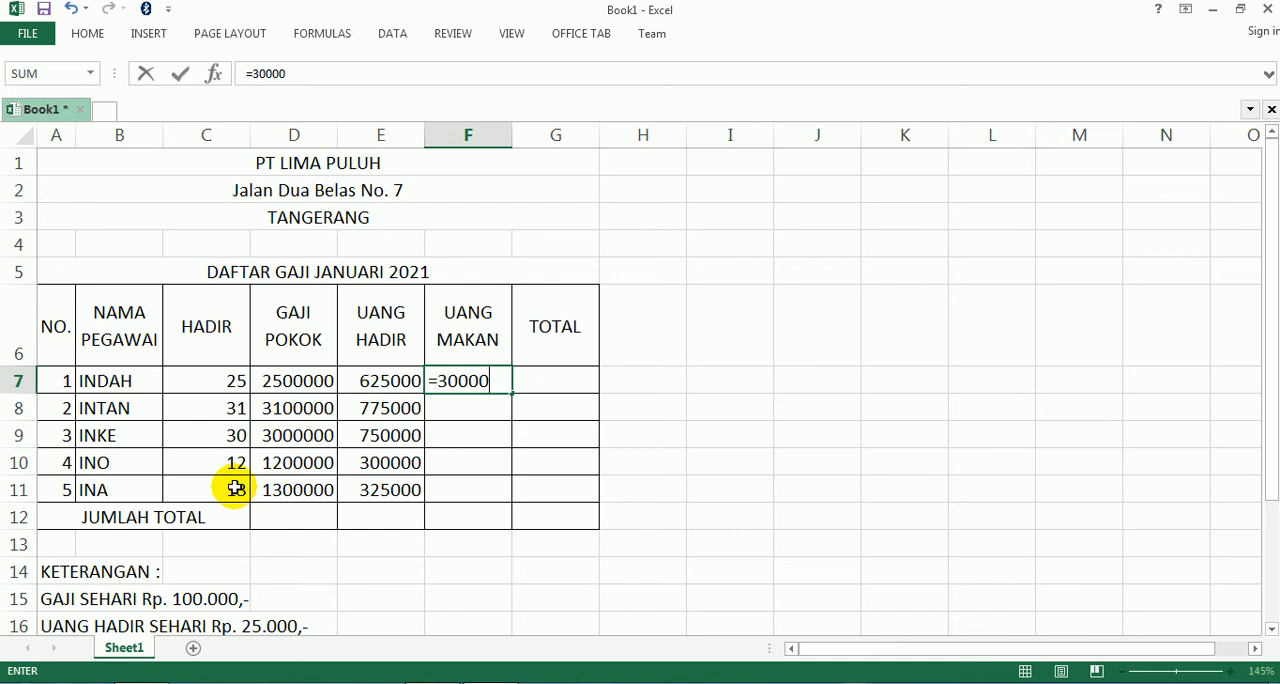
text(*c7)
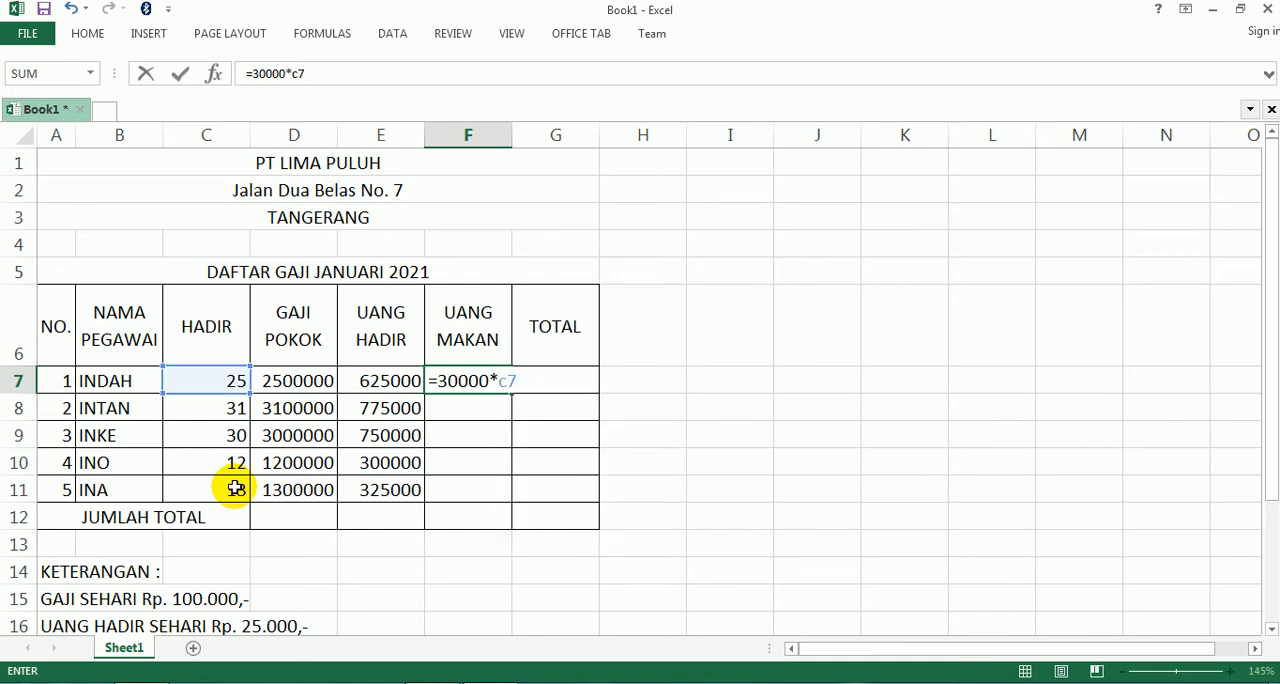
key(Return)
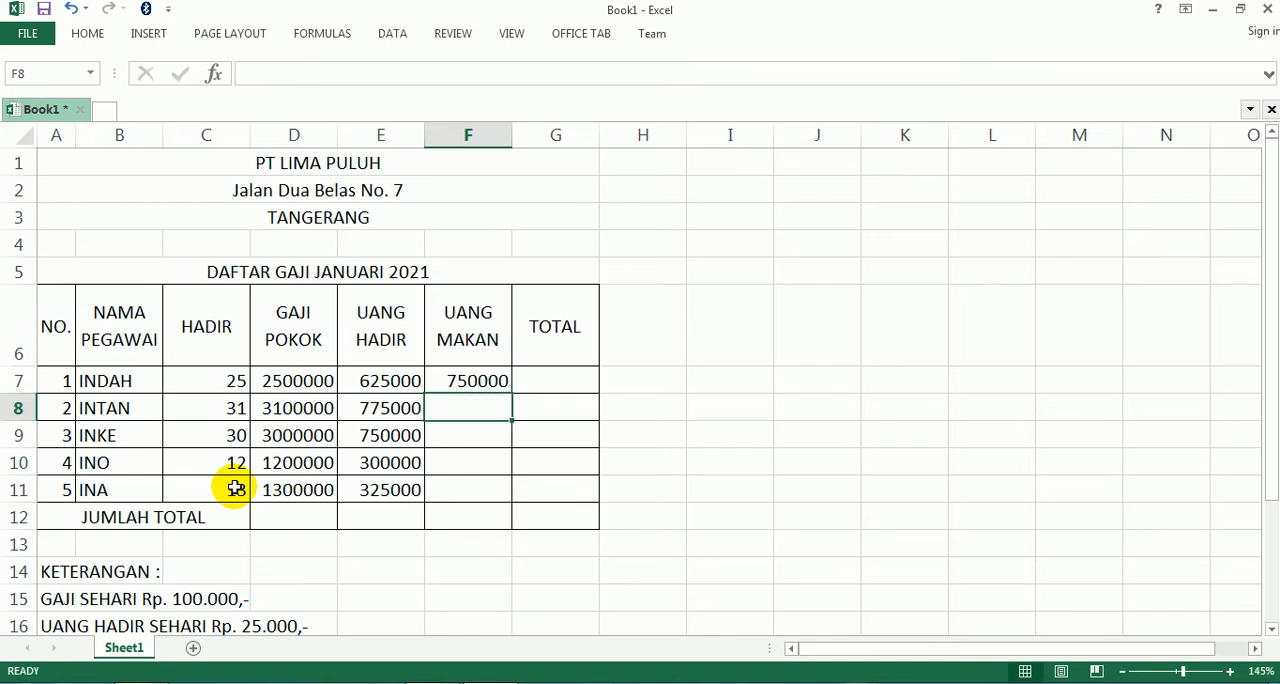
click(481, 378)
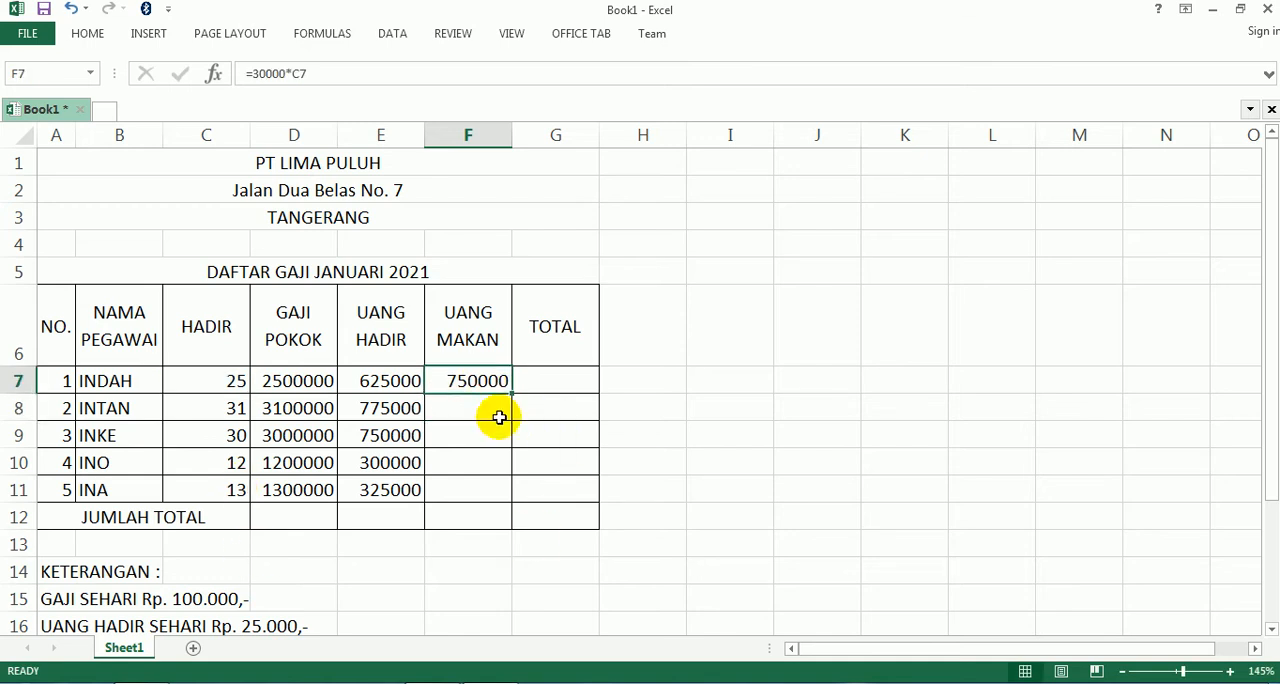
drag(511, 393, 557, 509)
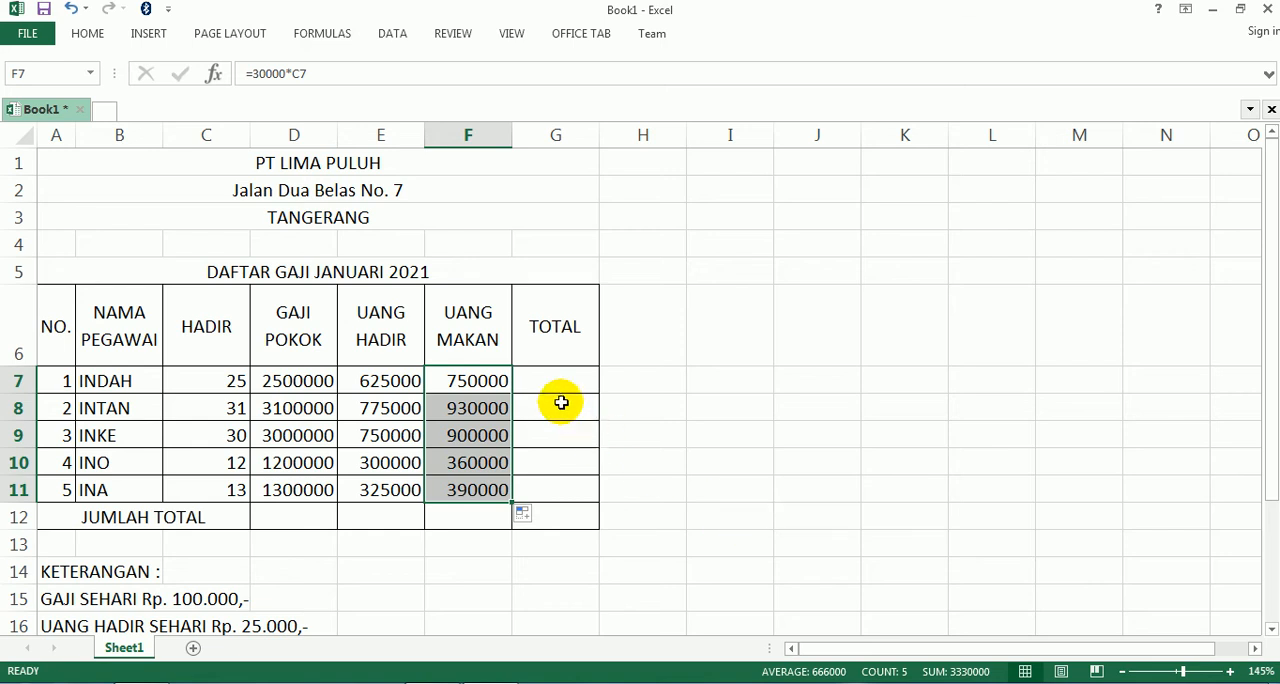
- Calculate TOTAL in G7 with =D7+E7+F7 and fill the formula down to G11
click(545, 376)
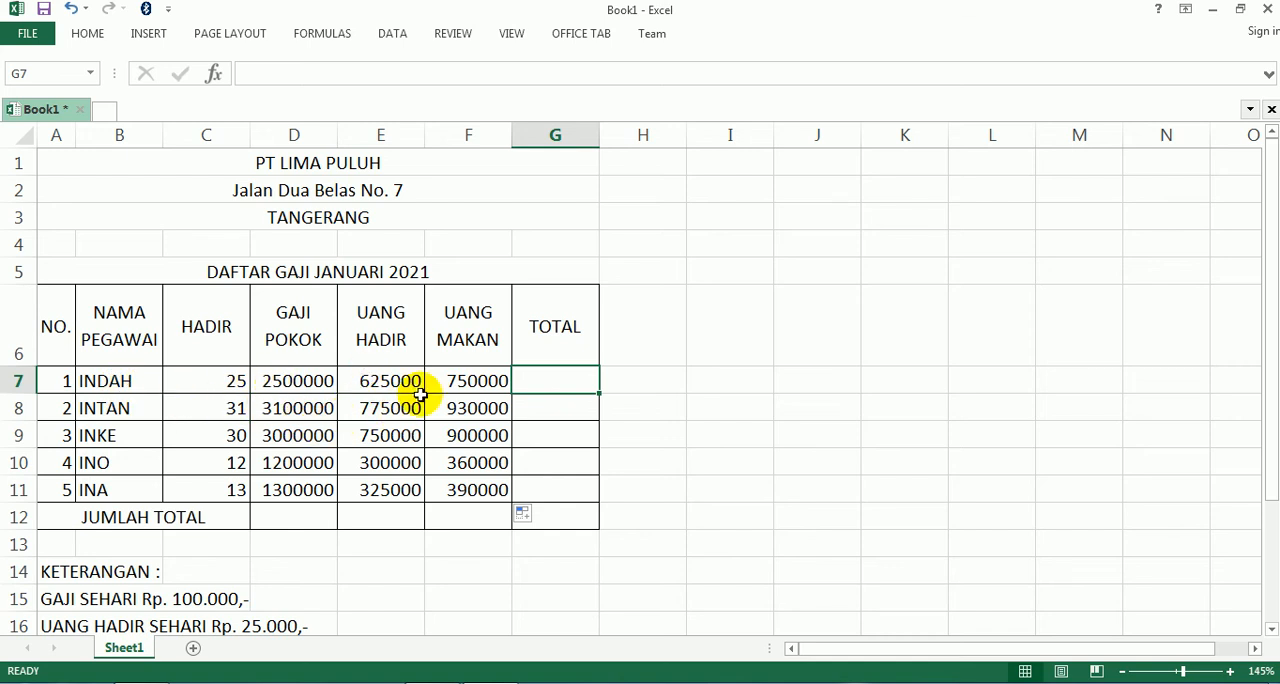
text(=)
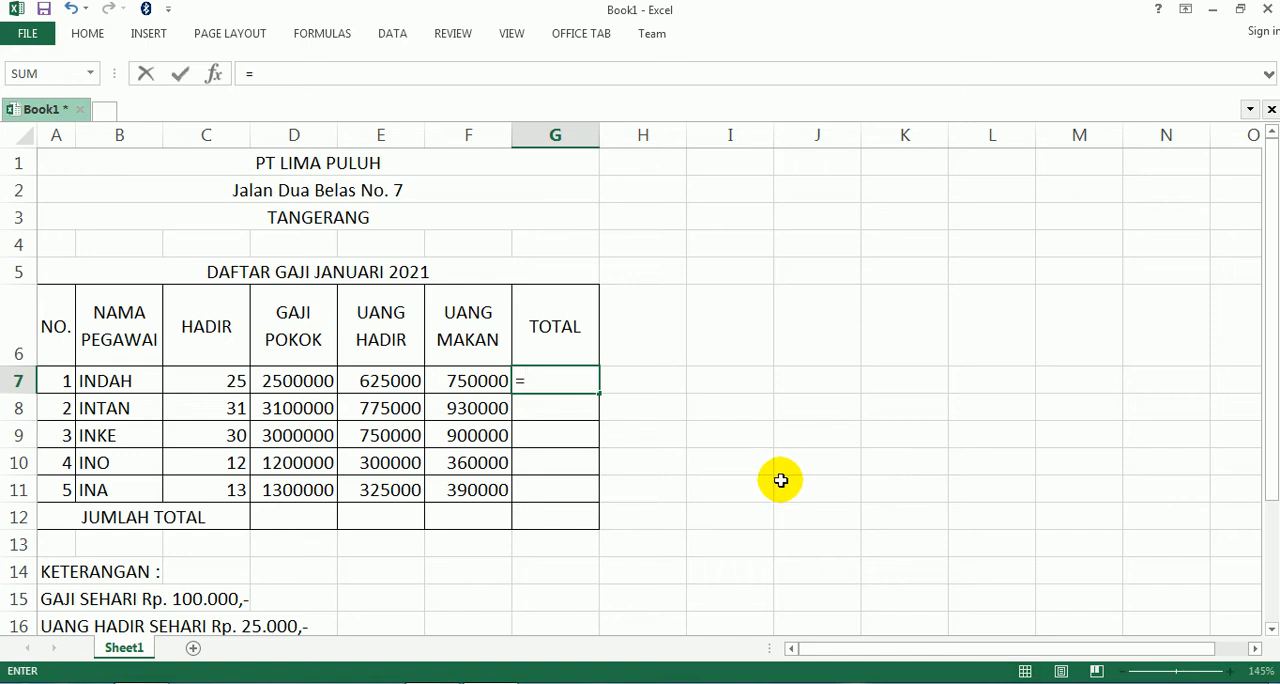
text(d7)
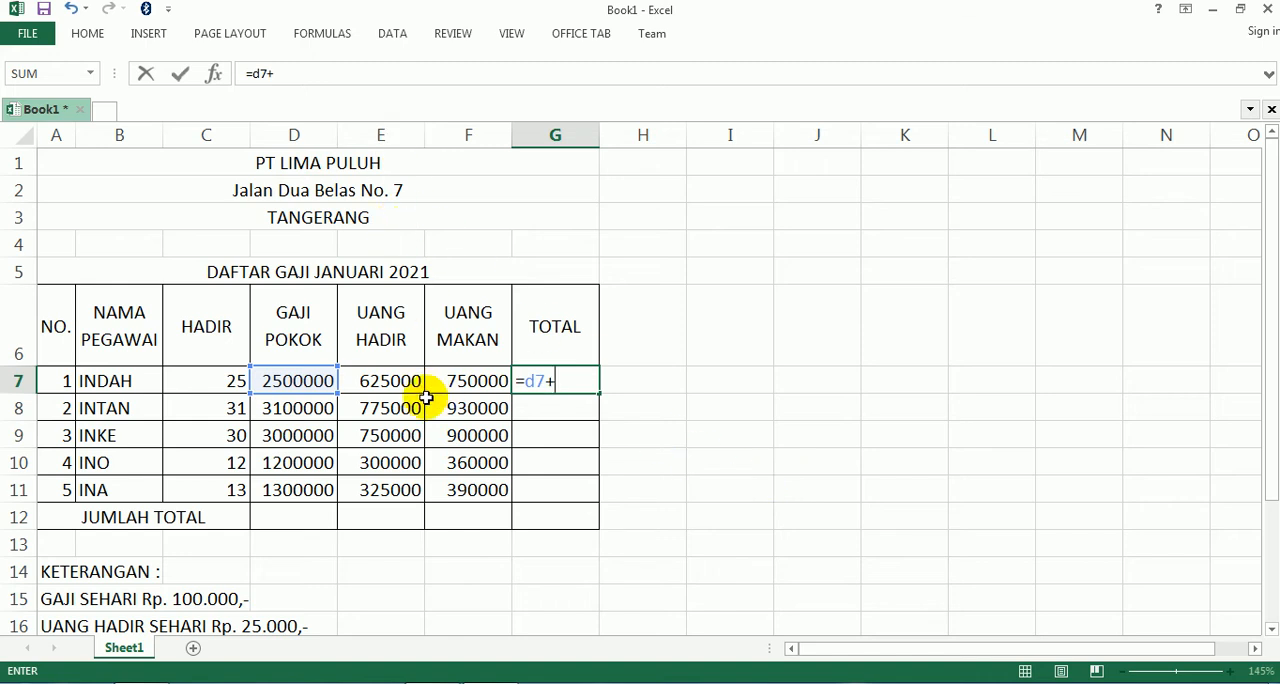
text(+)
click(384, 380)
text(+)
click(452, 380)
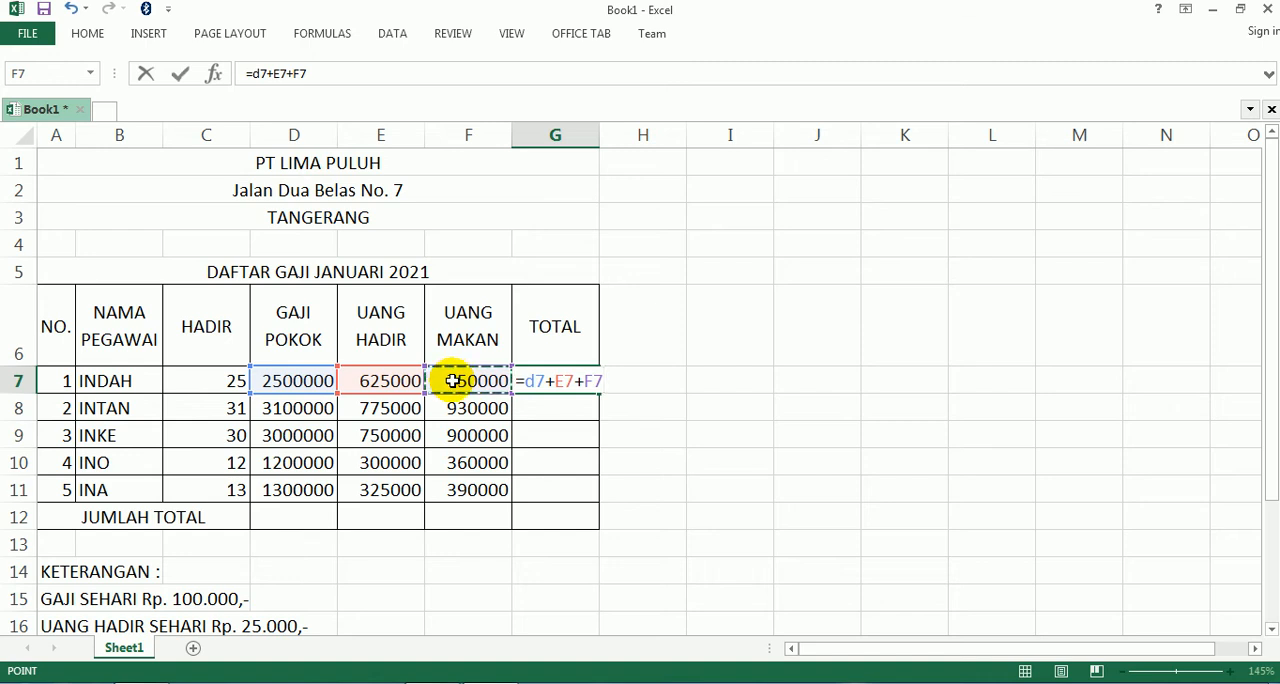
key(Return)
click(545, 382)
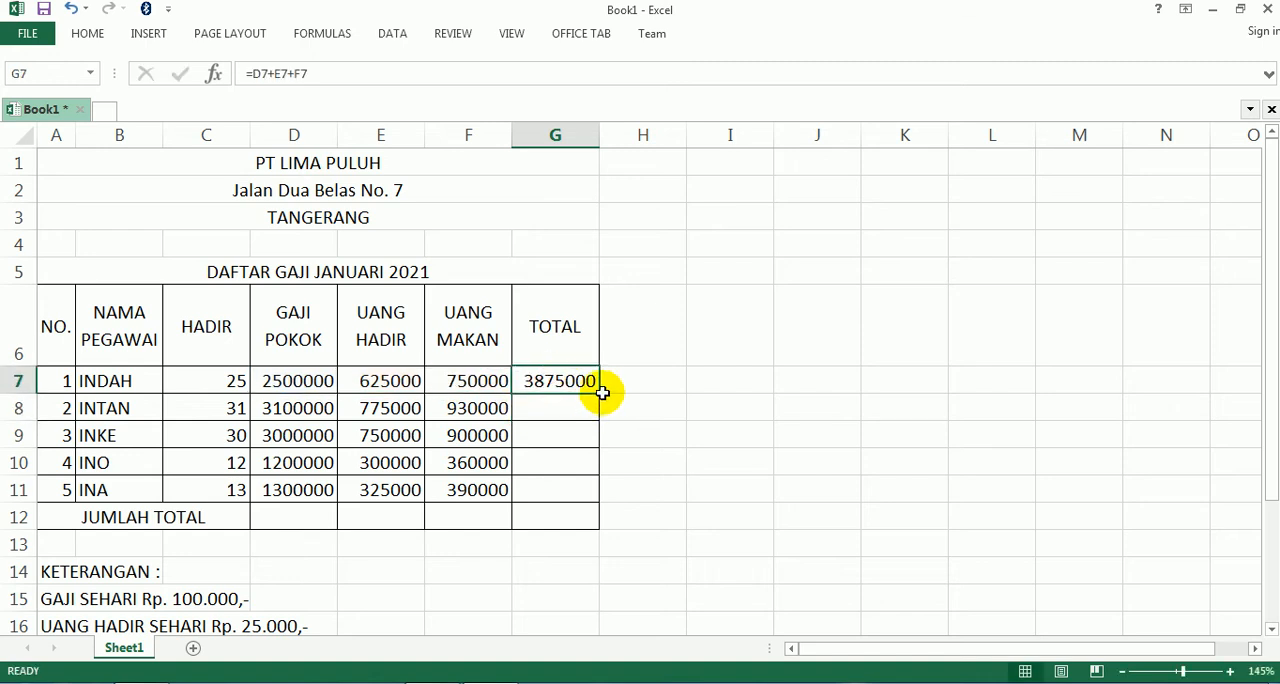
drag(597, 392, 588, 508)
- Replace the TOTAL formula in G7 with =SUM(D7:F7)
click(552, 378)
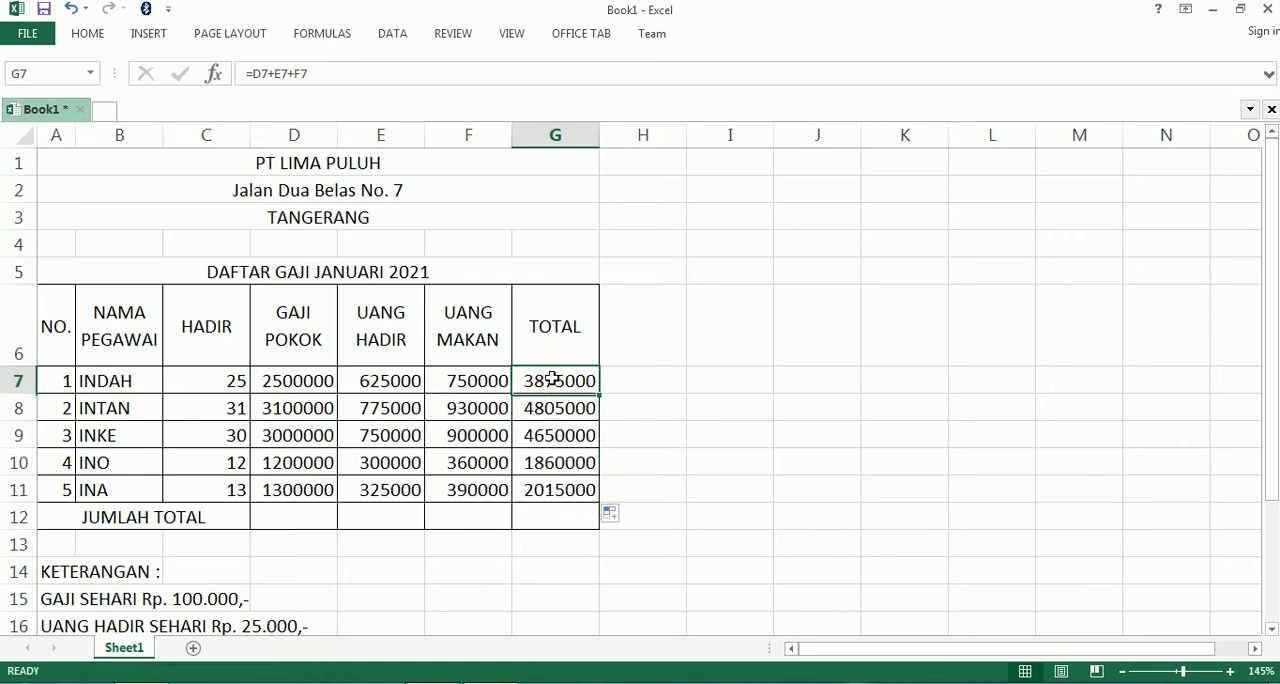
key(Delete)
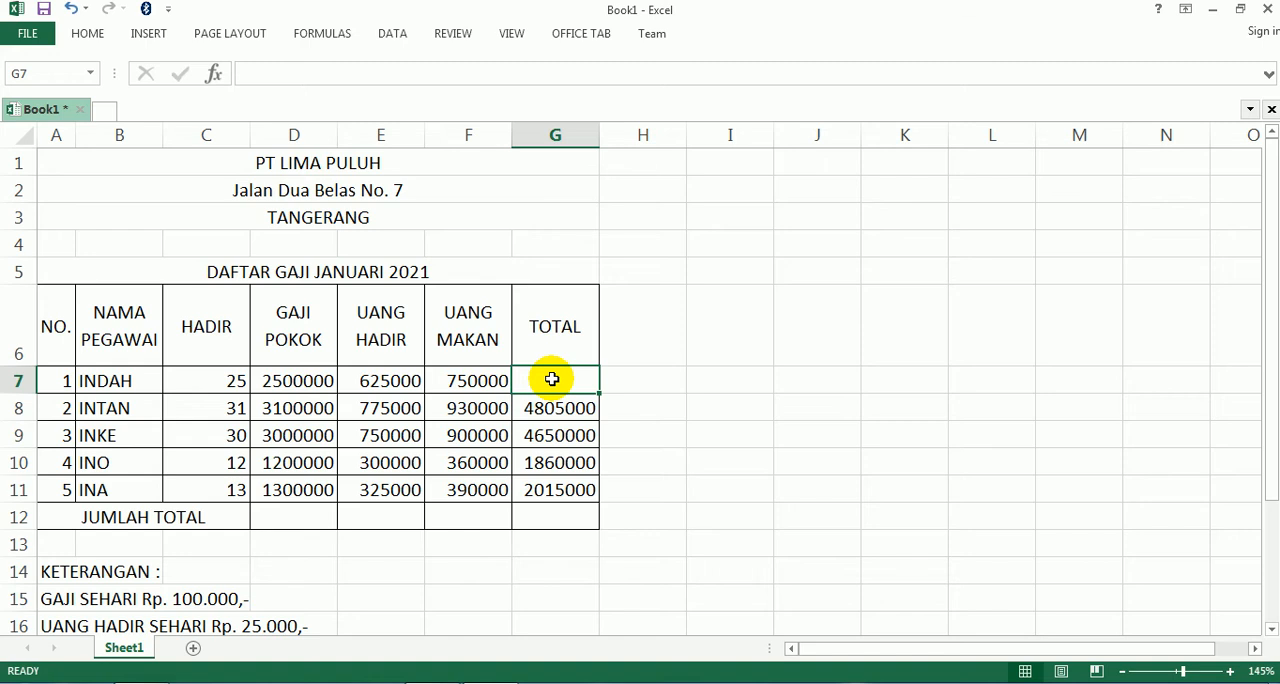
text(=su)
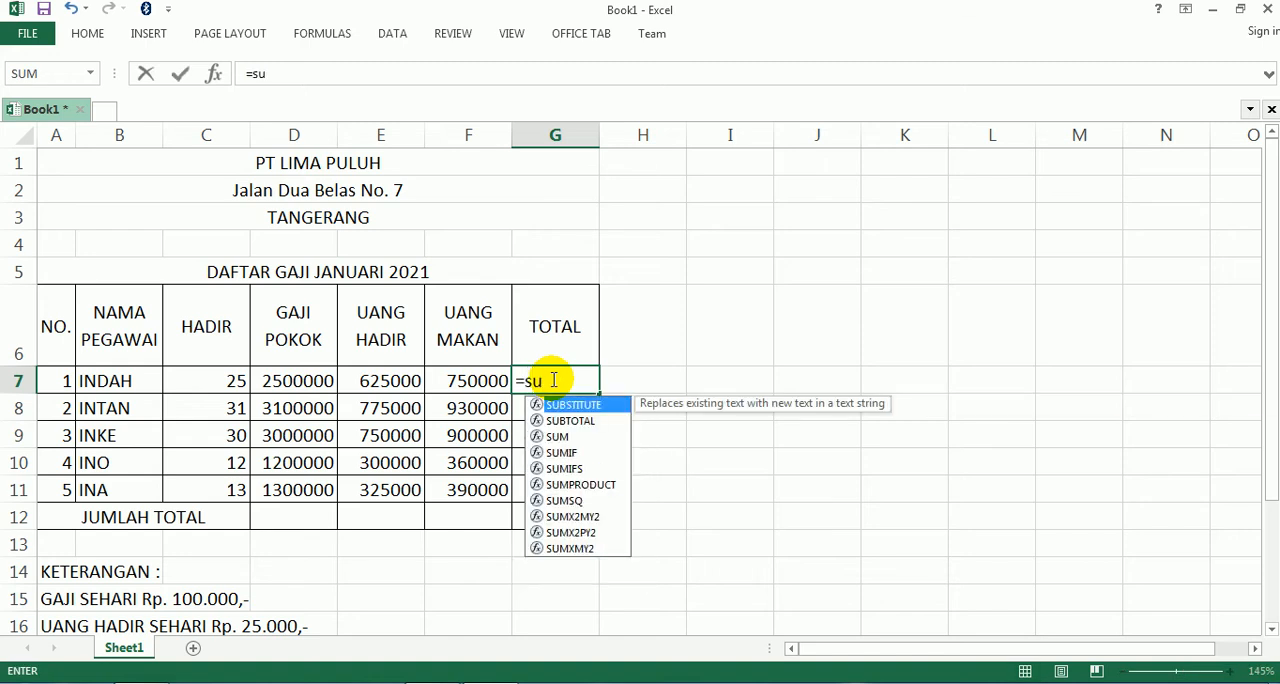
text(m()
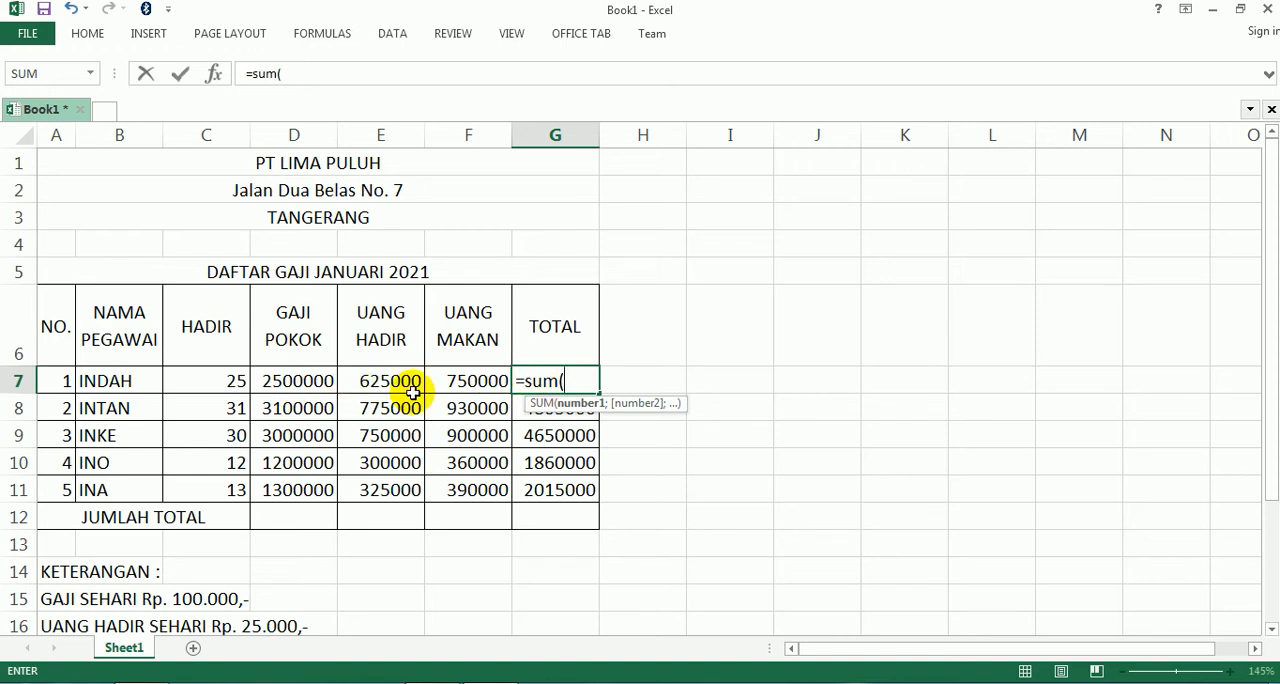
text(d7:f7)
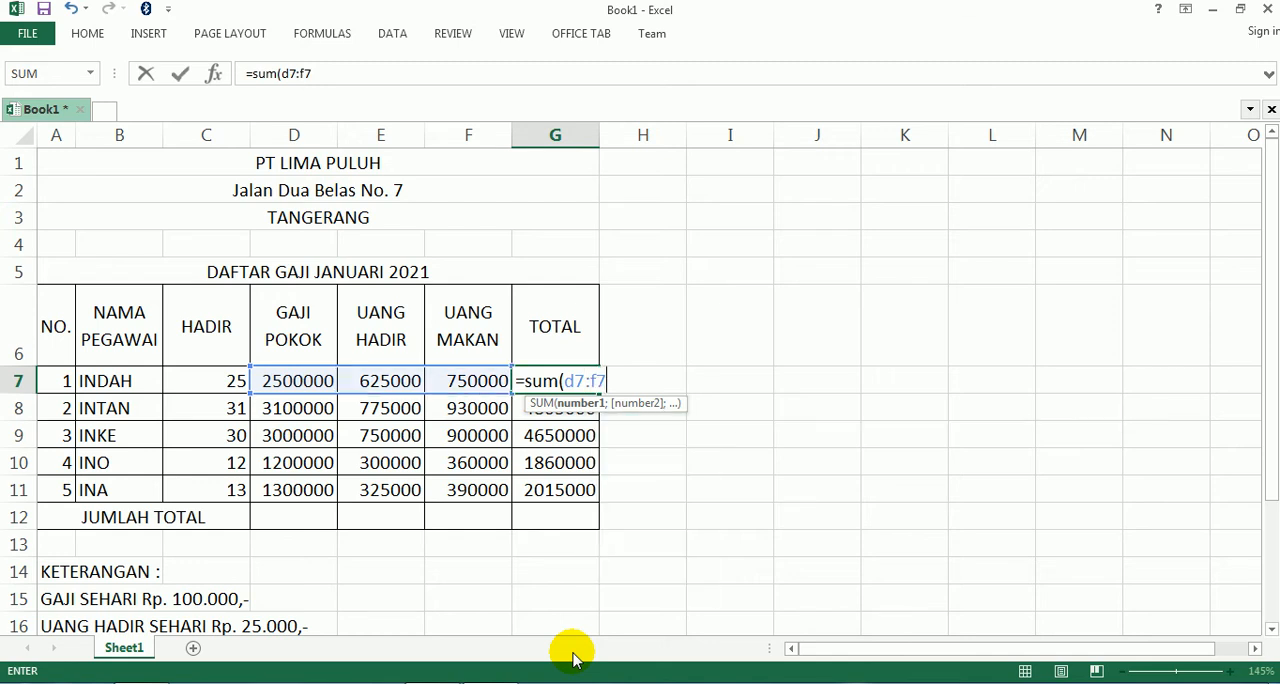
text())
key(Return)
key(Up)
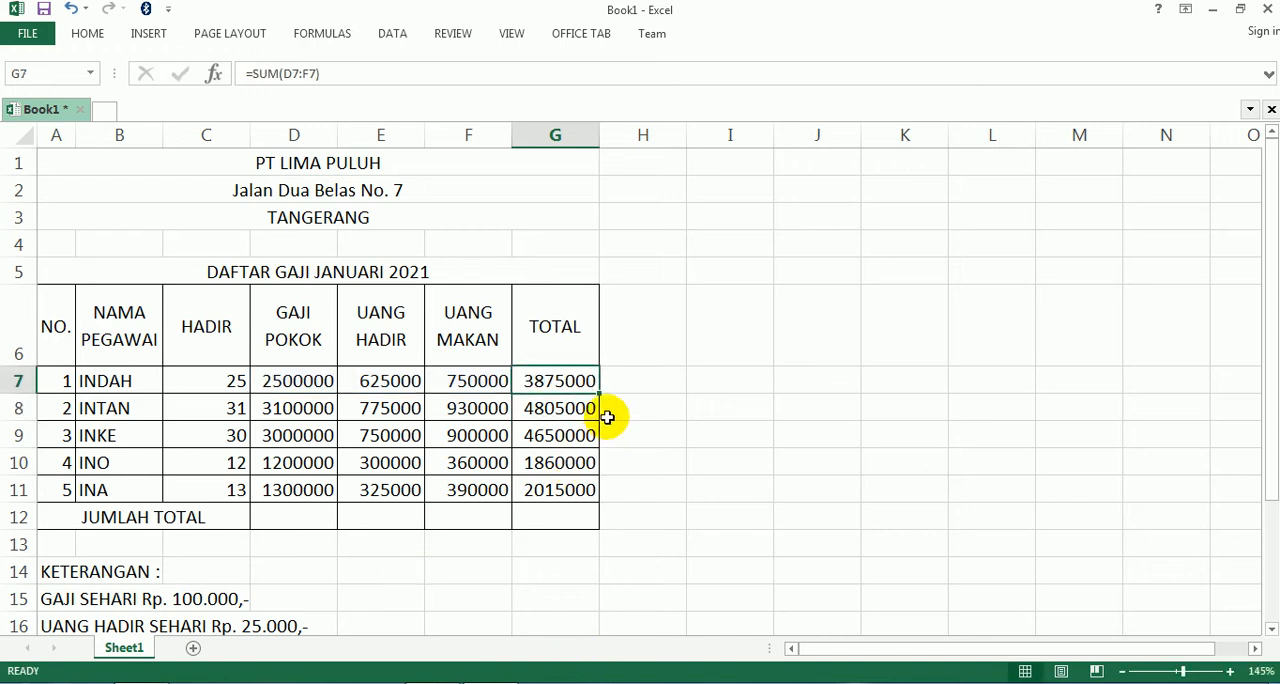
- Fill the TOTAL formula from G7 down to G11 and start the JUMLAH TOTAL formula in D12 with =sum(d7:d11)
drag(599, 393, 612, 494)
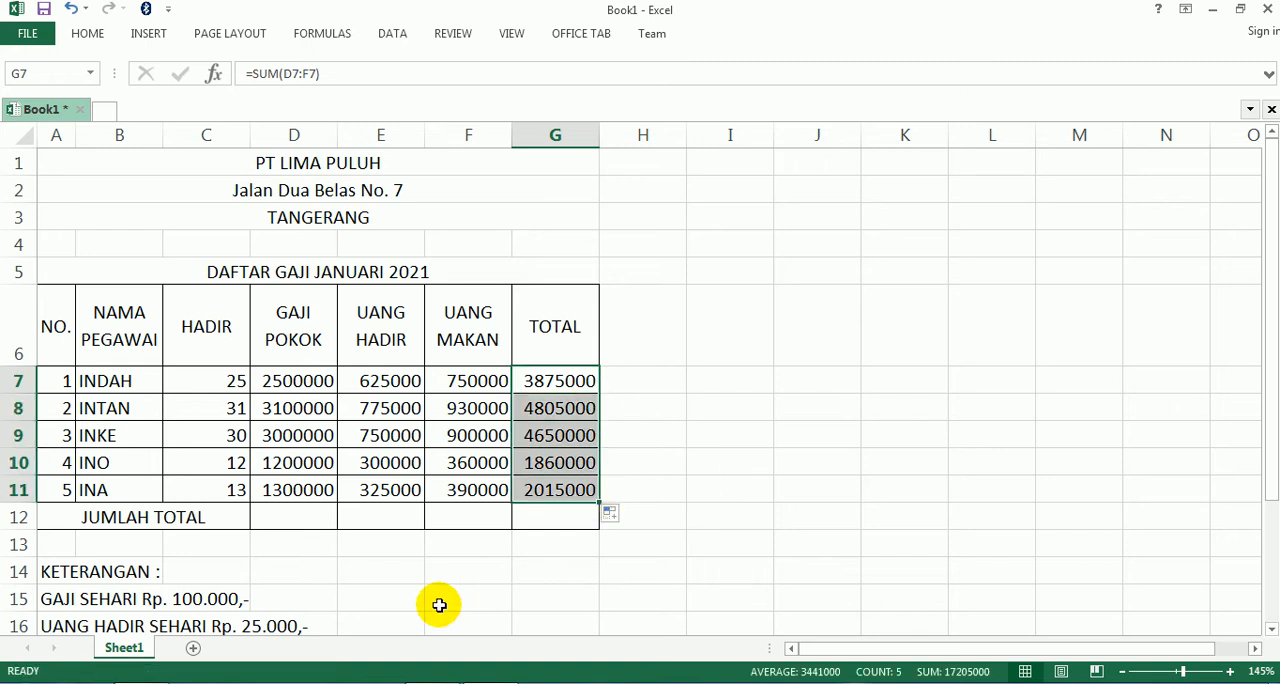
click(293, 516)
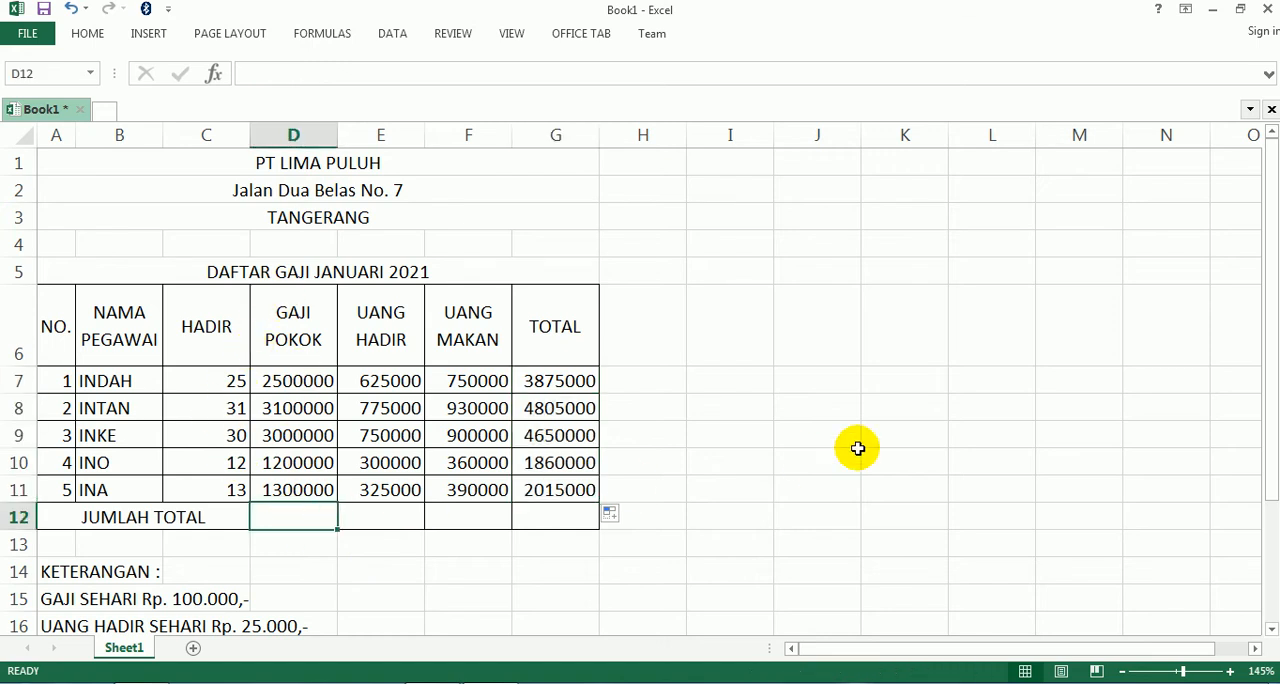
text(=sum()
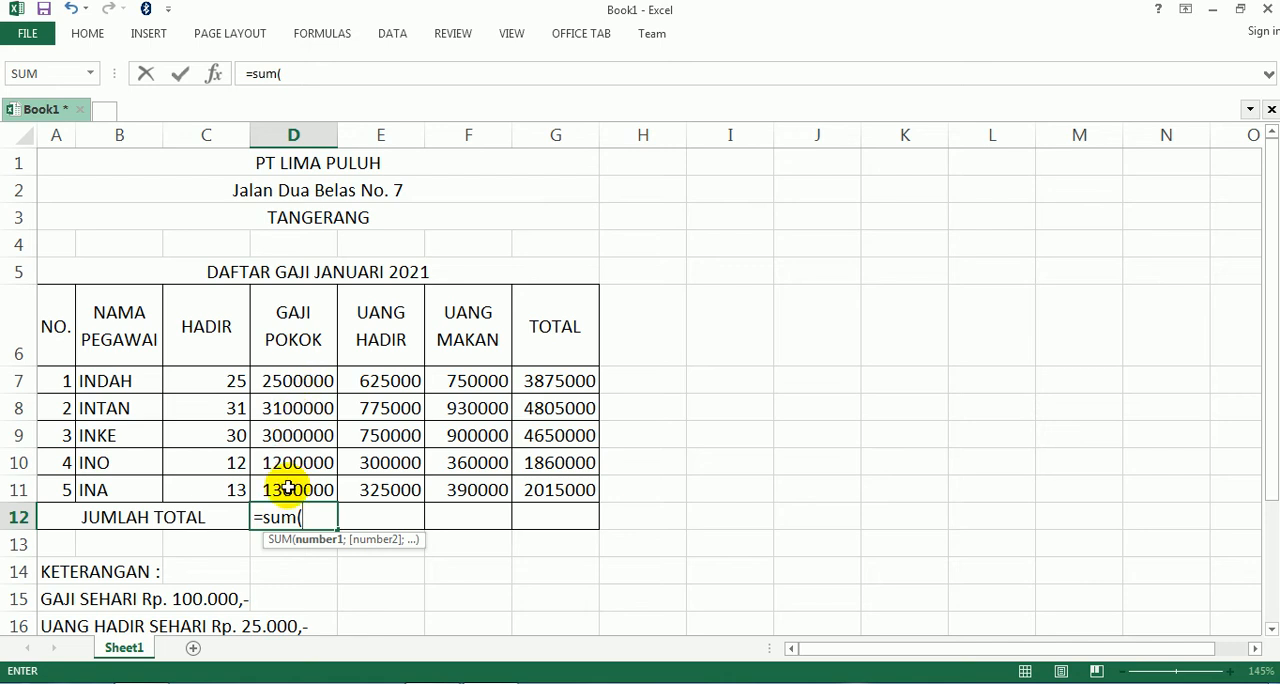
text(d7)
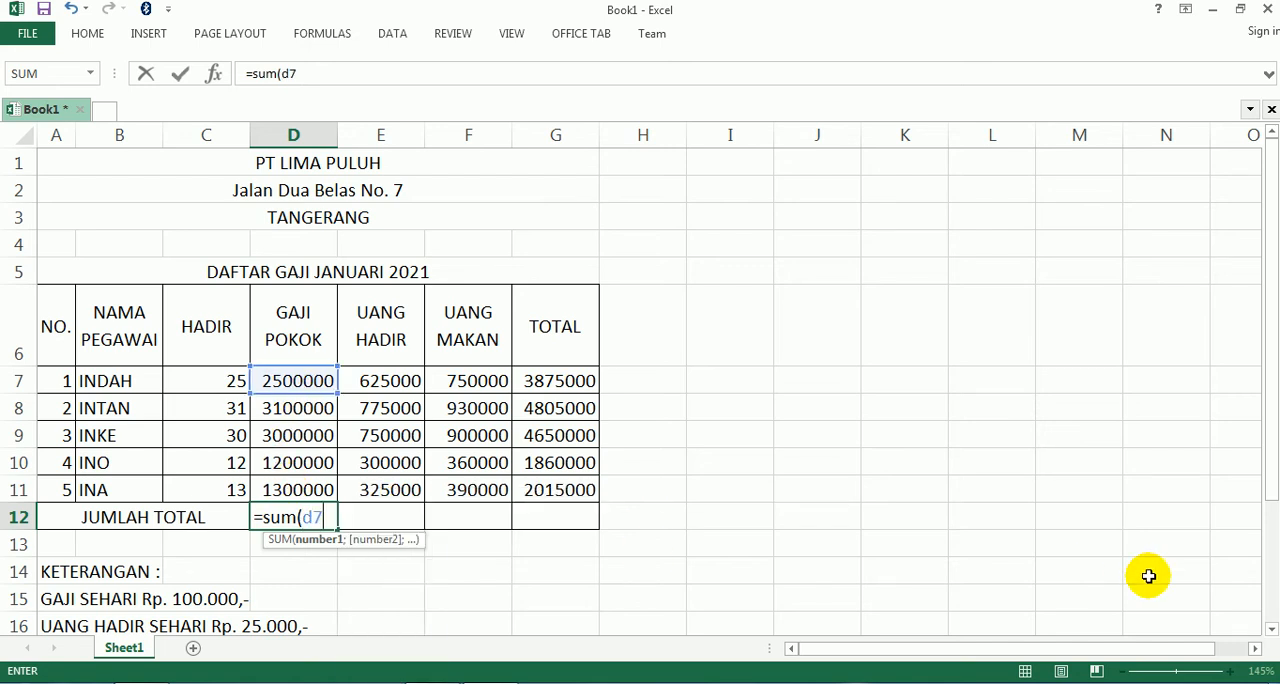
text(:d11)
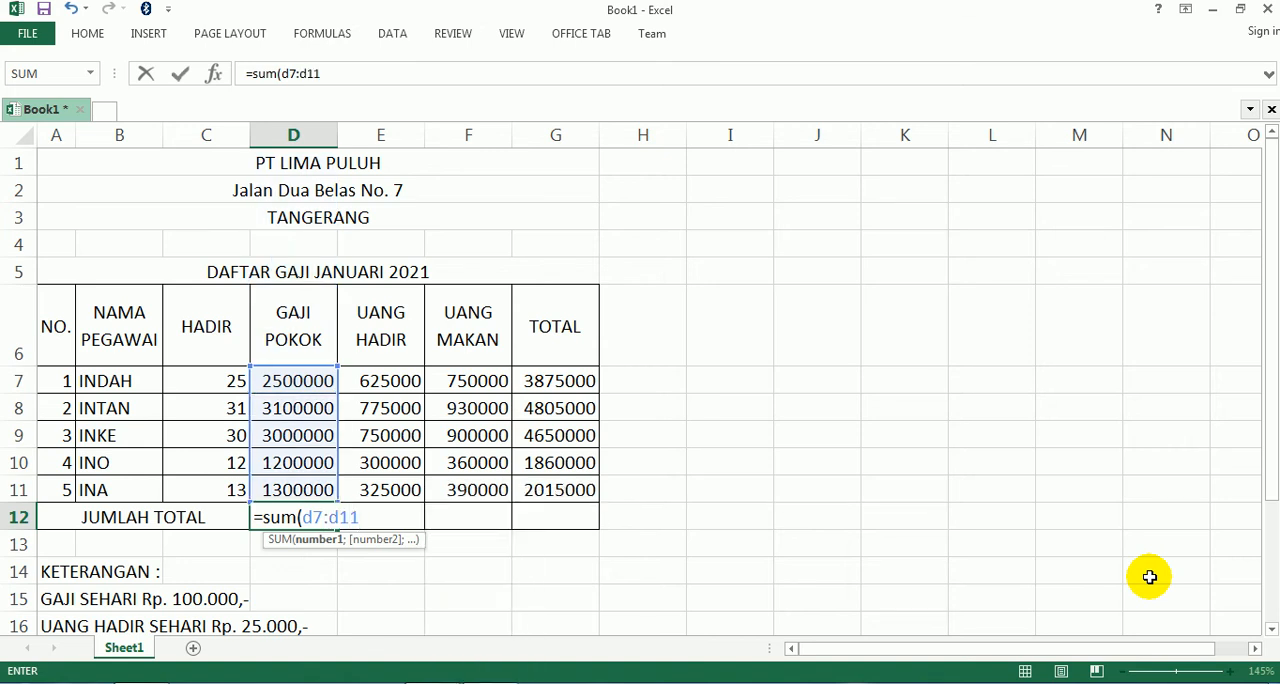
text())
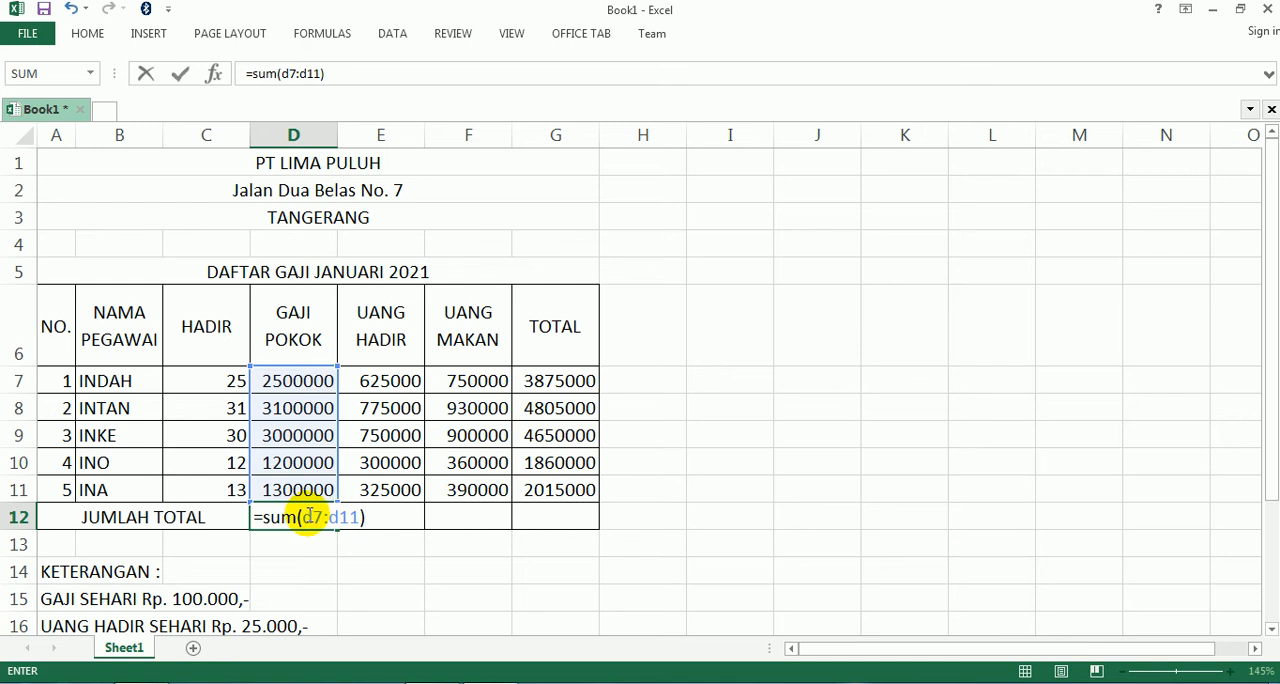
- Replace the range in the D12 SUM formula by selecting cells D7 to D11 on the sheet
drag(303, 517, 366, 524)
key(BackSpace)
drag(280, 380, 282, 488)
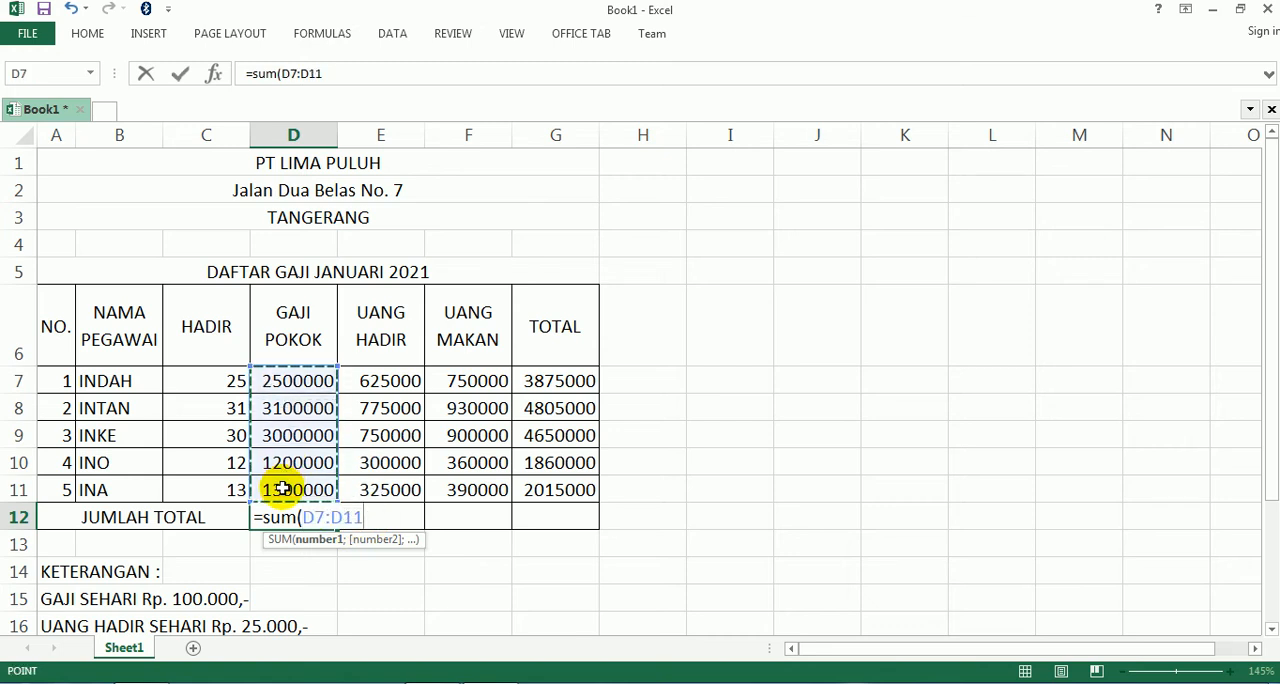
- Re-enter D7:D11 as the SUM range in D12 starting from D7, and complete the formula
key(BackSpace)
key(BackSpace)
key(BackSpace)
key(BackSpace)
key(BackSpace)
key(BackSpace)
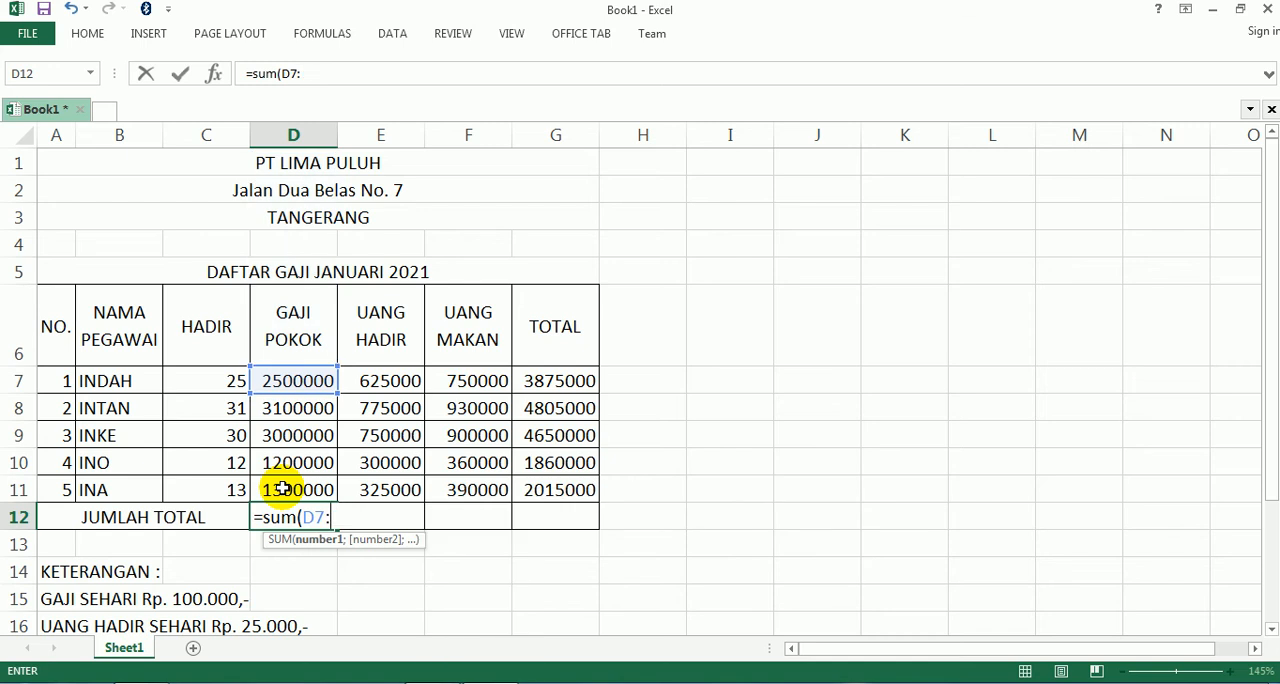
key(Up)
key(Up)
key(Up)
key(Up)
key(Up)
key(Up)
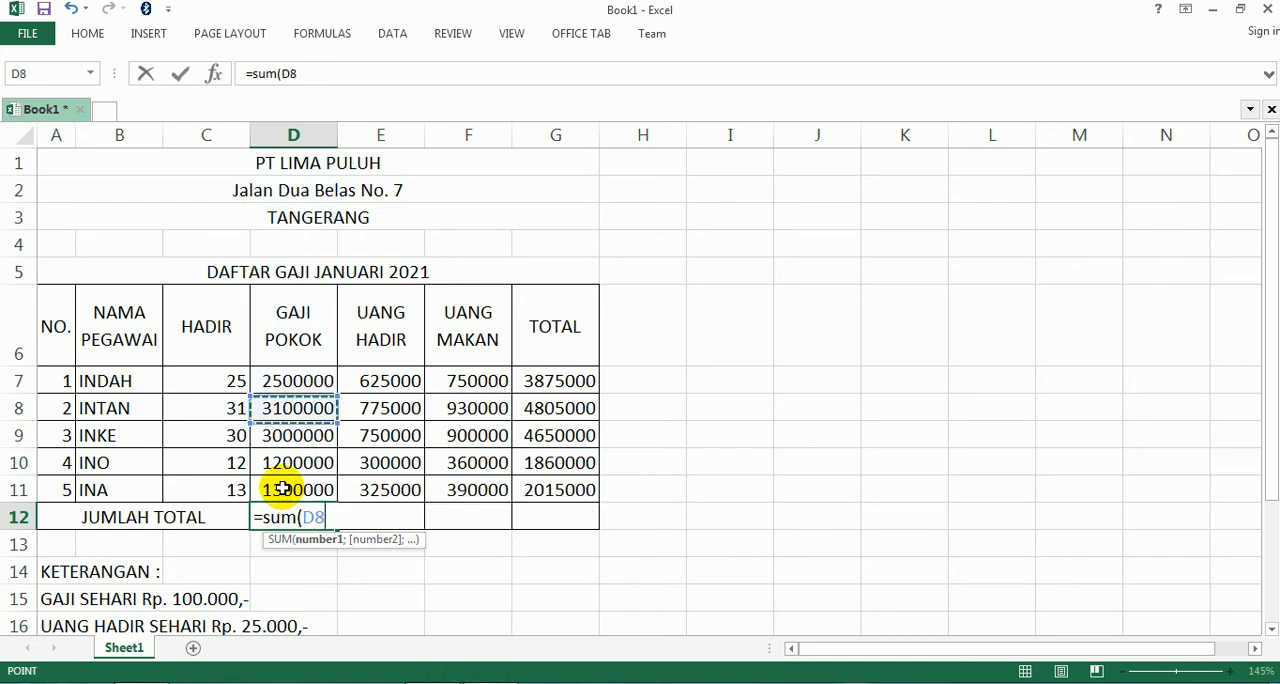
key(Down)
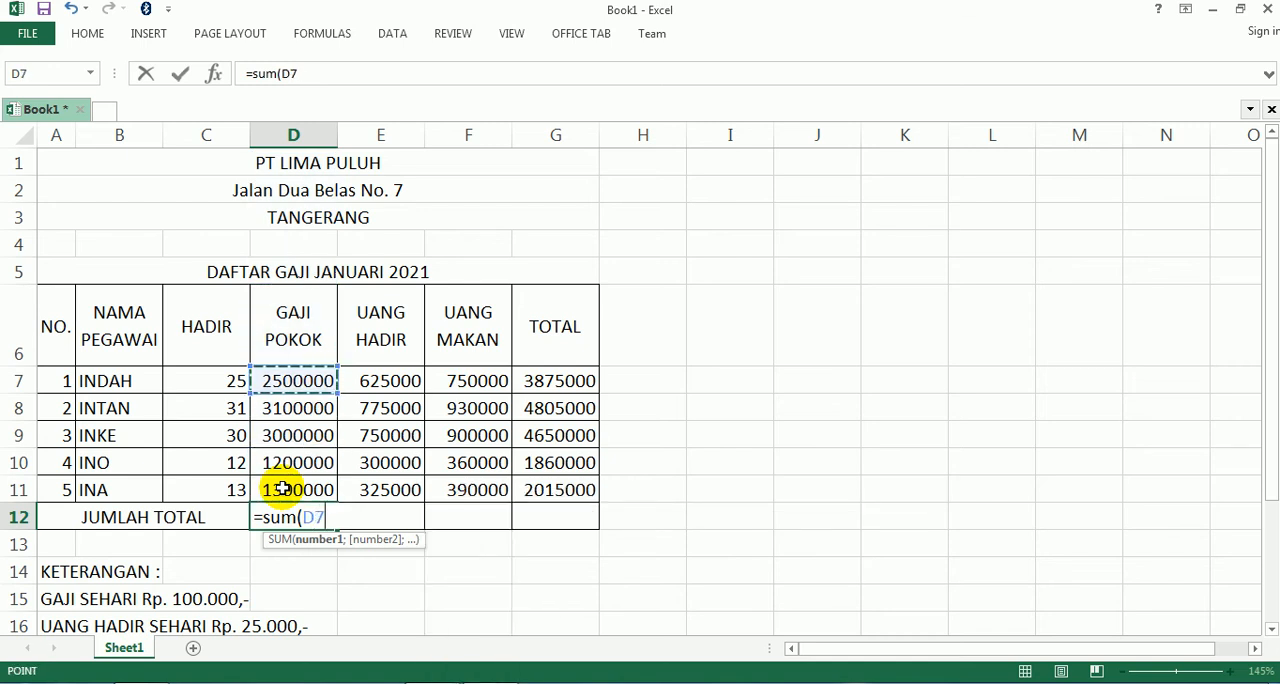
key(shift+Down)
key(shift+Down)
key(shift+Down)
key(shift+Down)
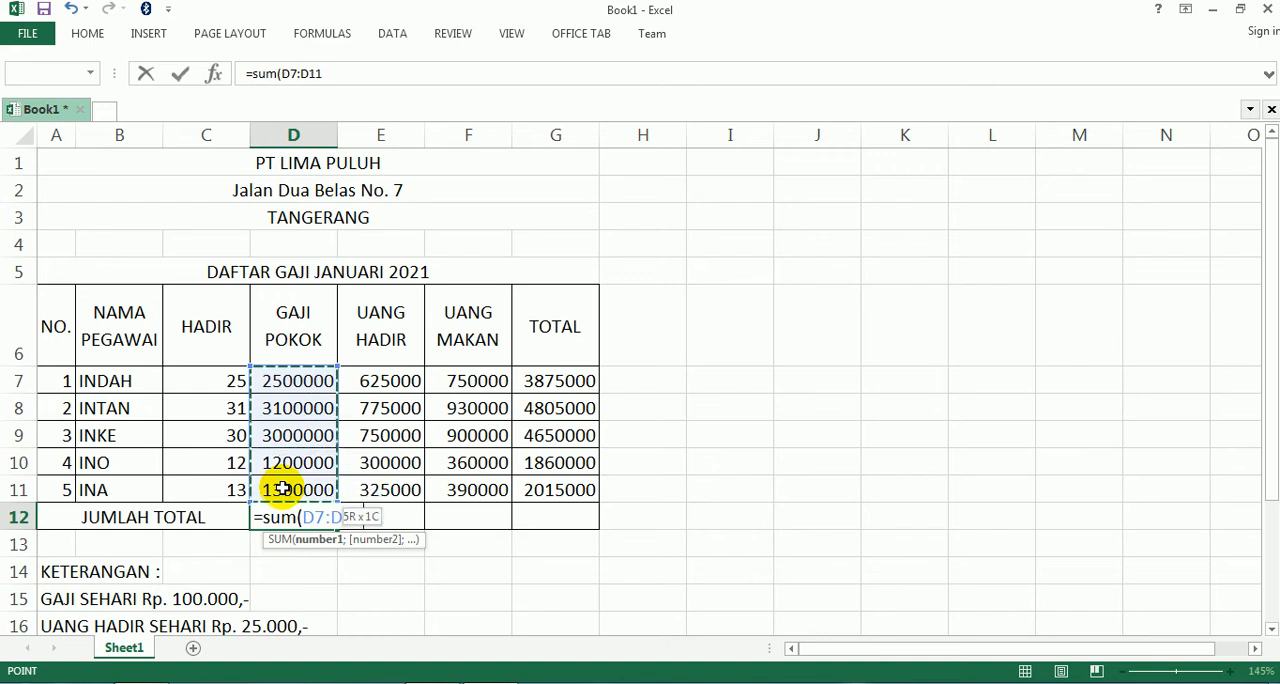
text())
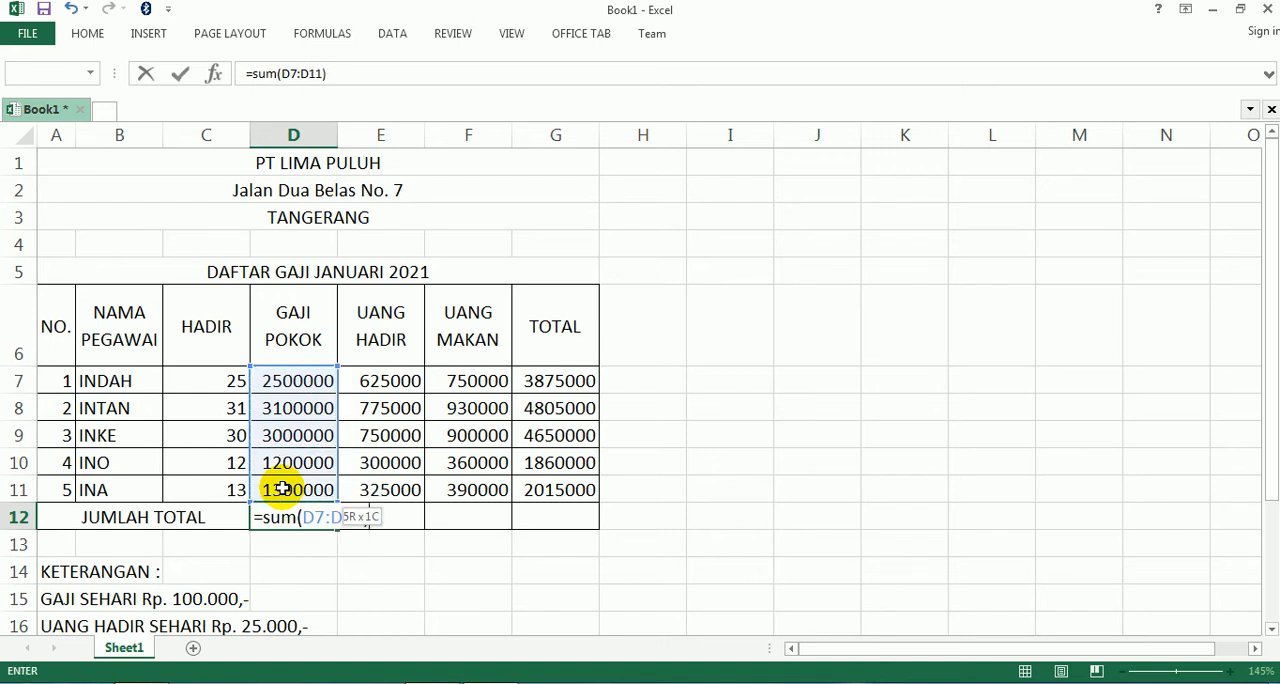
key(Return)
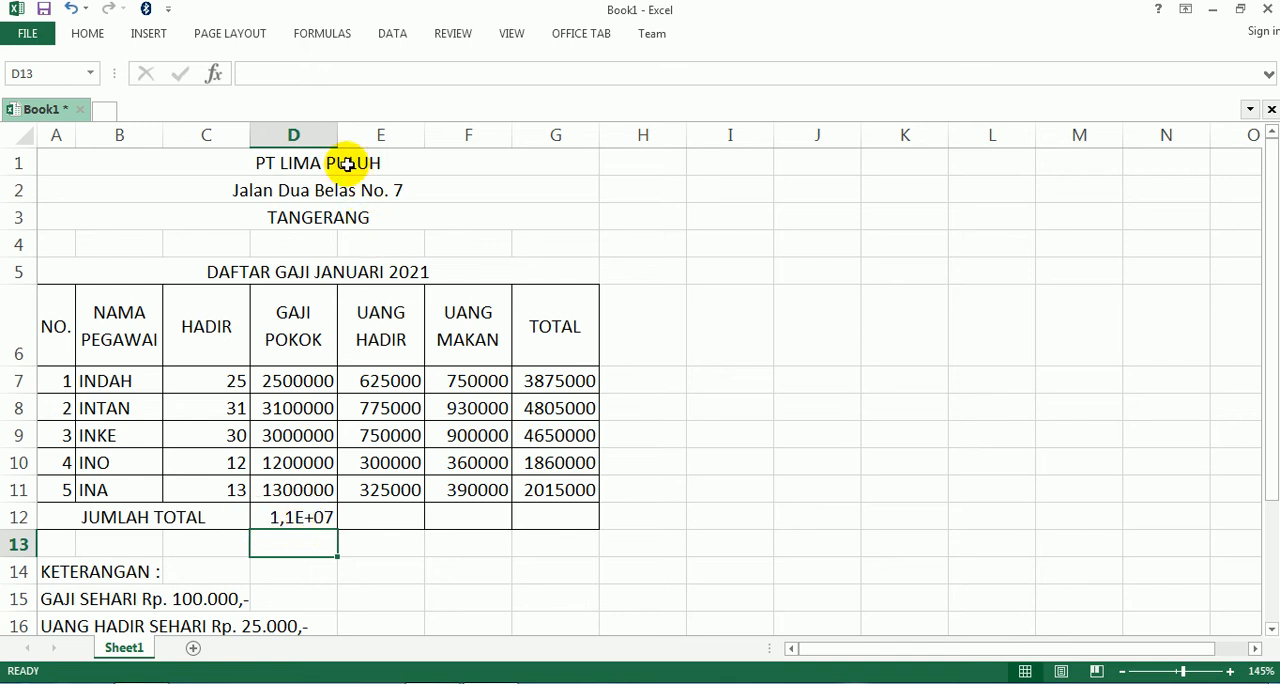
- Fill the JUMLAH TOTAL formula from D12 across to G12, widening columns D and G to fit their totals
drag(338, 135, 359, 143)
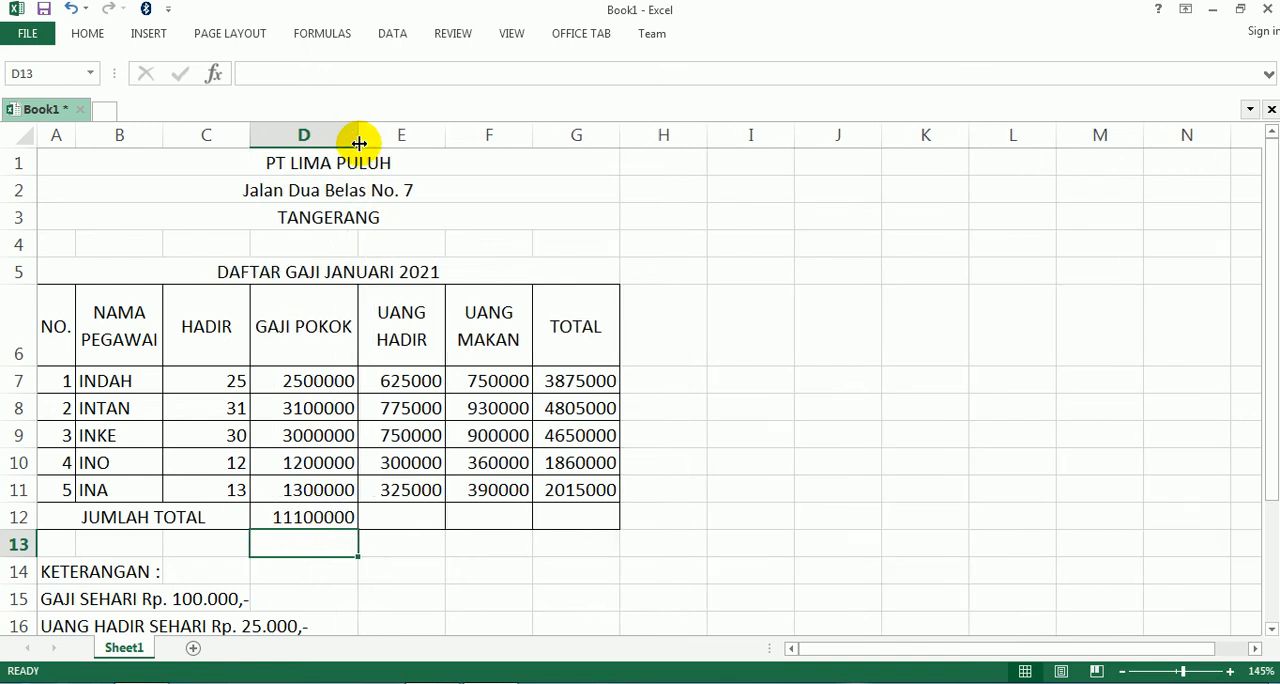
click(281, 517)
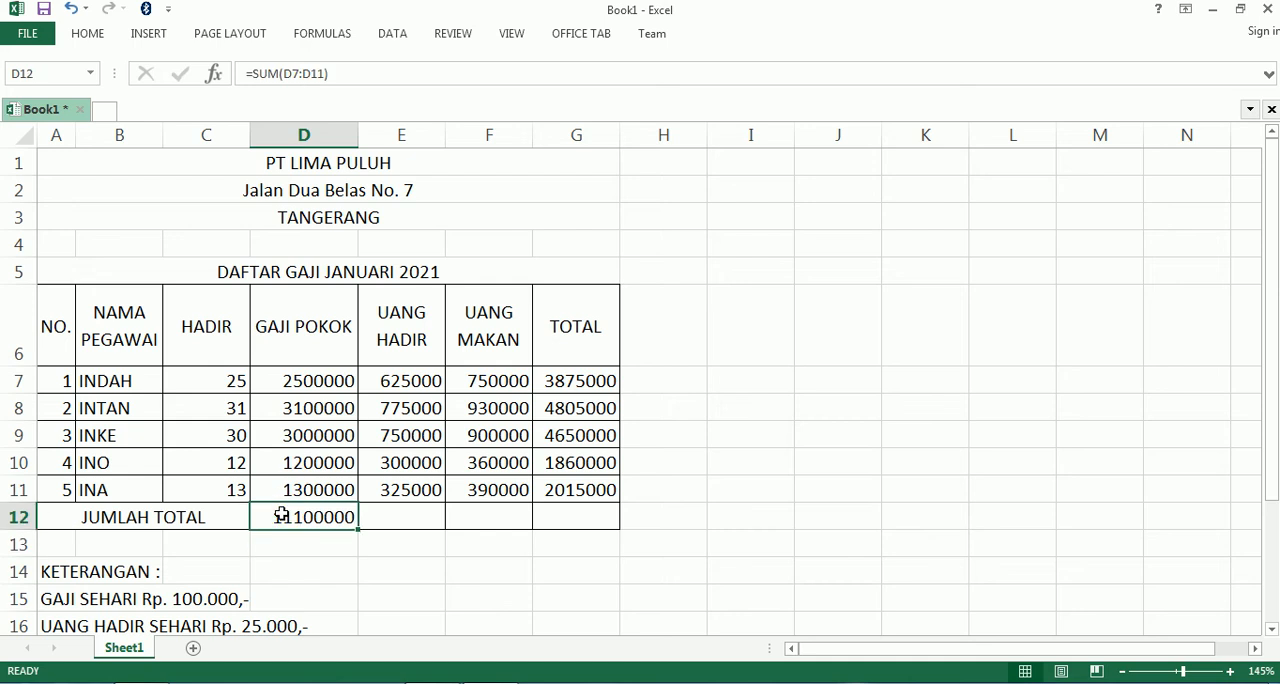
drag(357, 530, 588, 518)
click(724, 288)
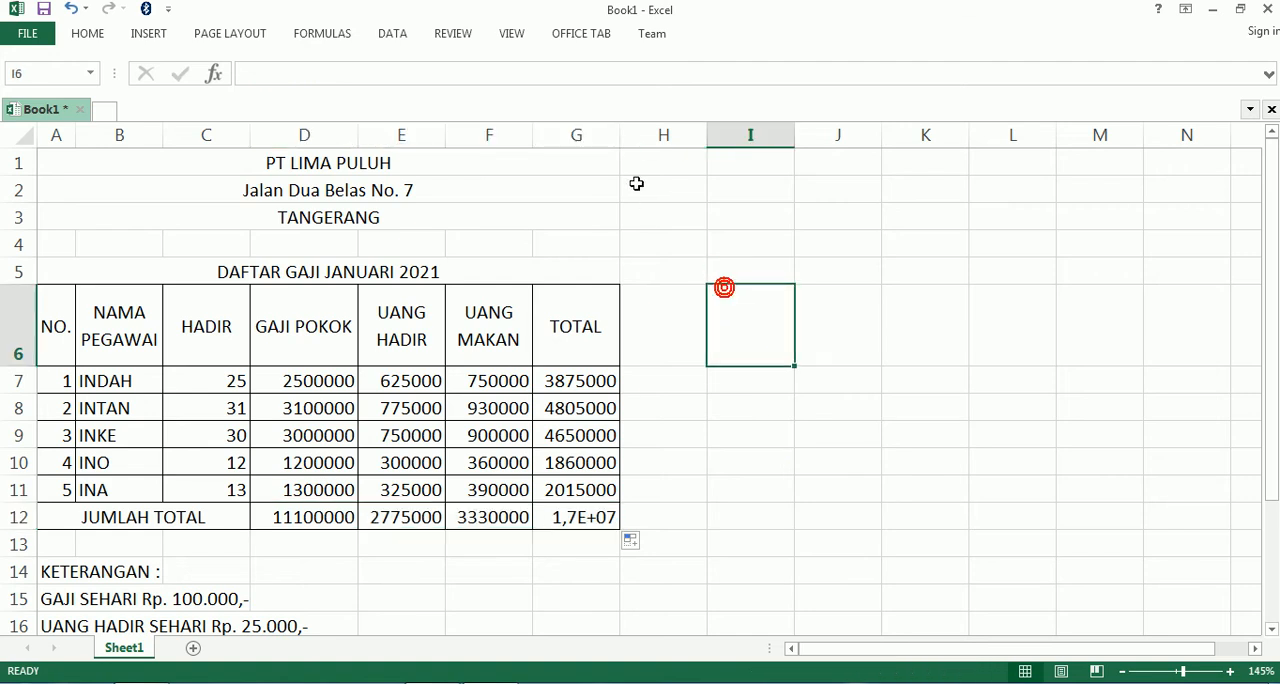
drag(617, 141, 654, 142)
click(754, 460)
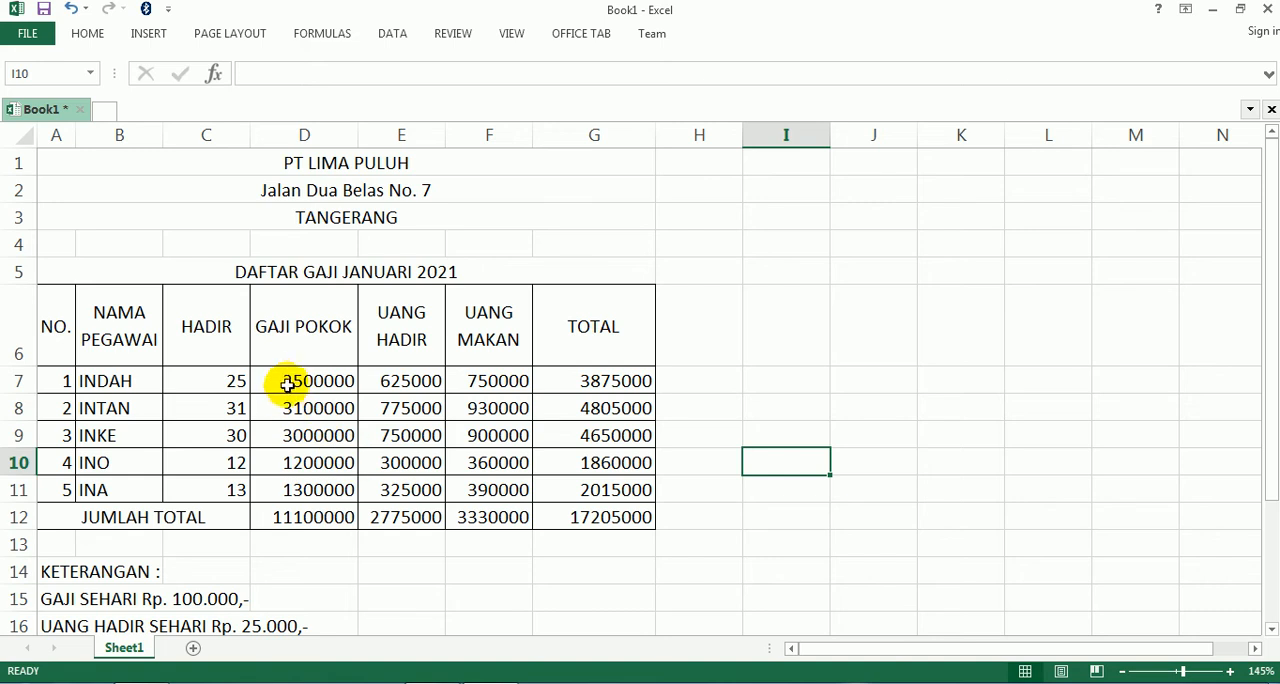
- Choose the Accounting number format for the pay amounts in D7:G12
drag(286, 381, 609, 518)
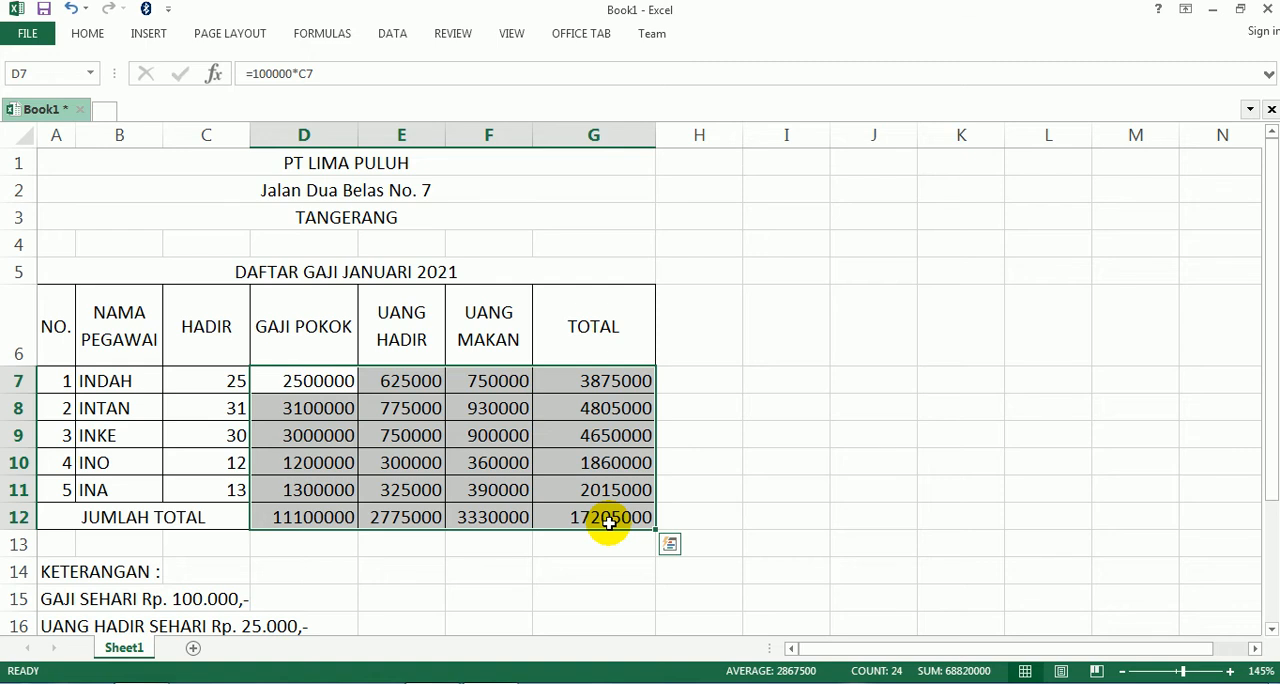
key(ctrl+1)
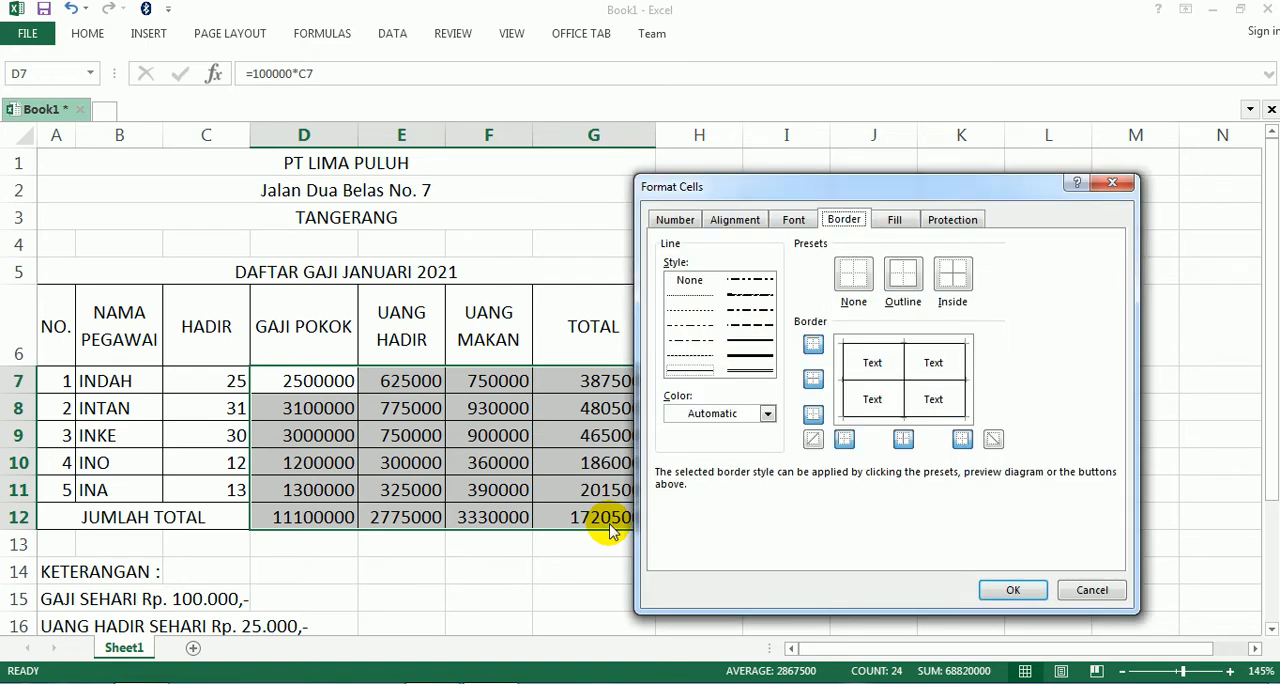
click(675, 220)
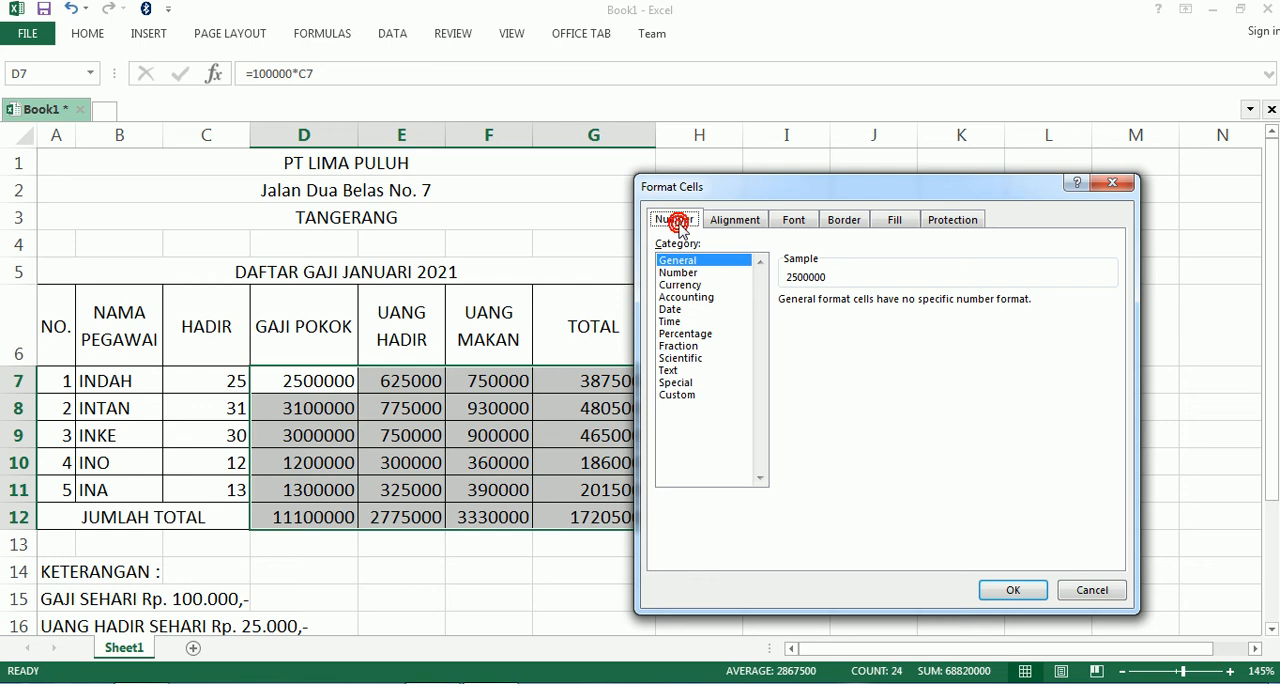
click(697, 299)
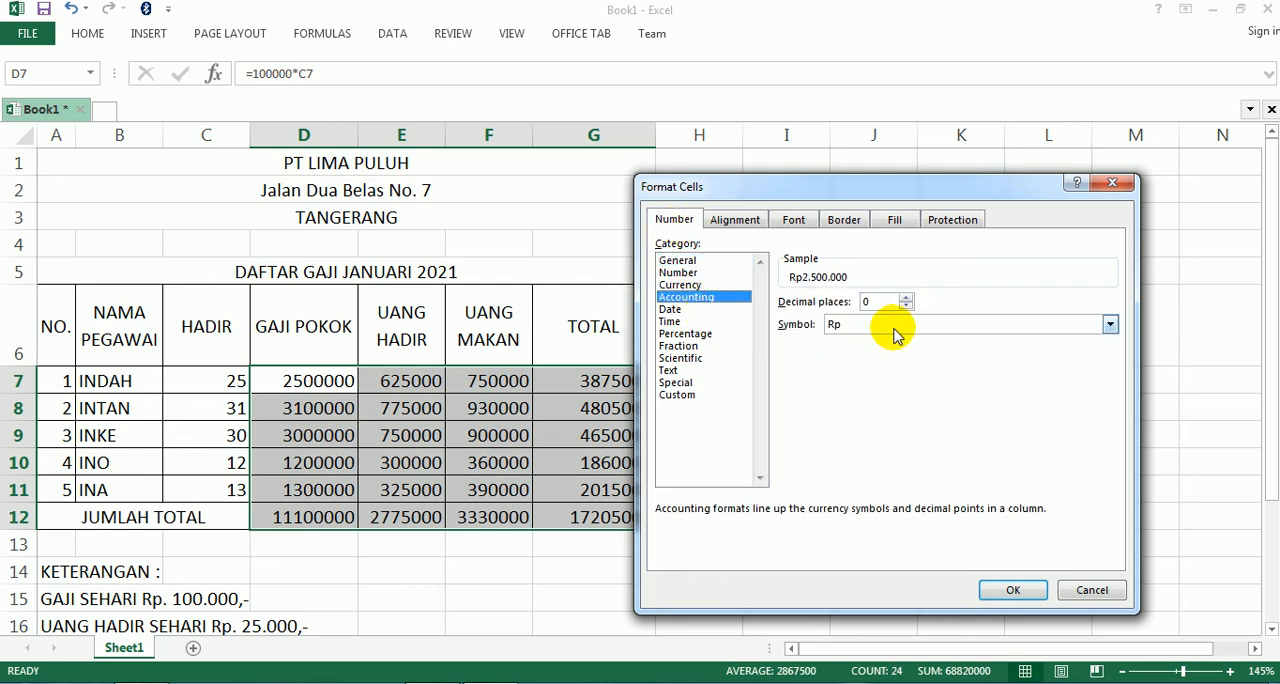
- Set the currency symbol of the Accounting format to Rp Indonesian
click(903, 326)
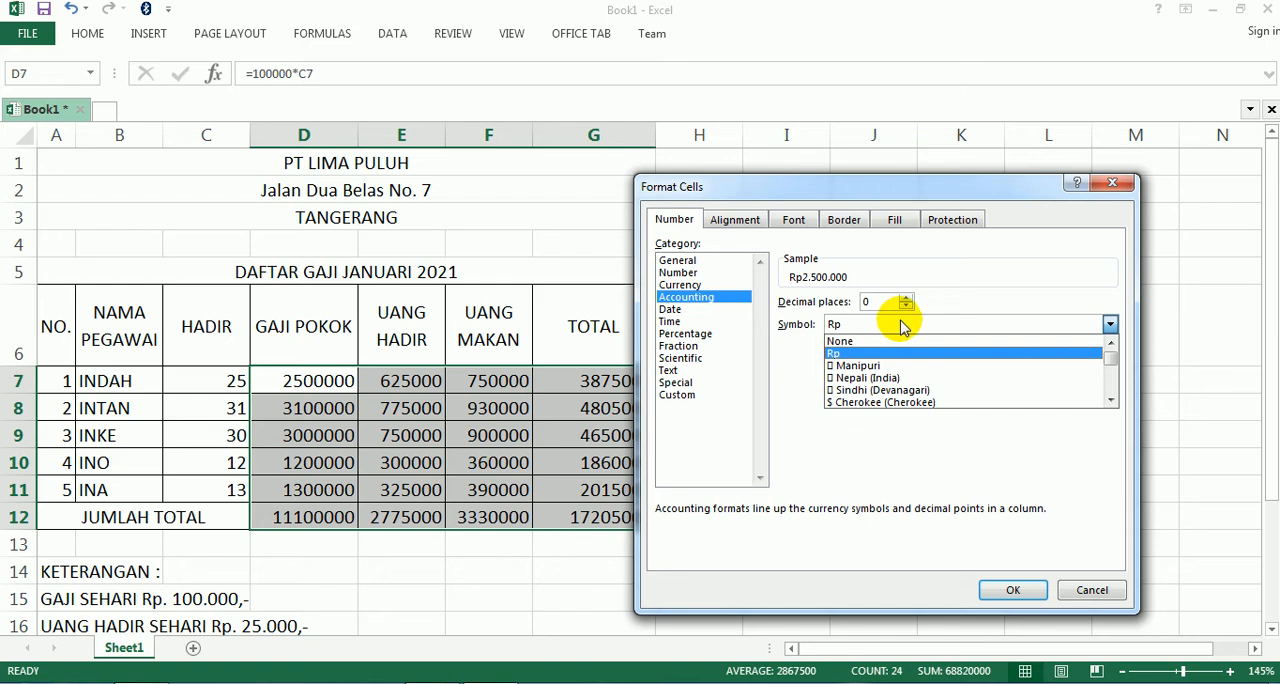
scroll(900, 368, down, 5)
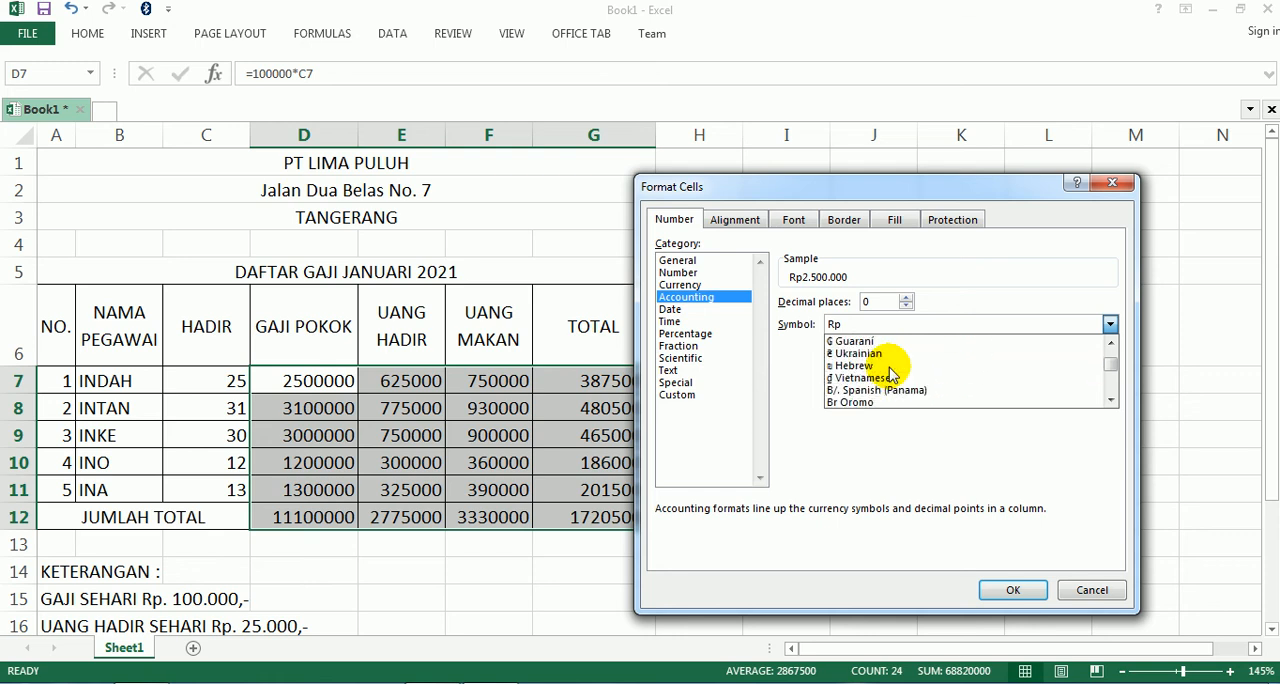
scroll(893, 374, down, 3)
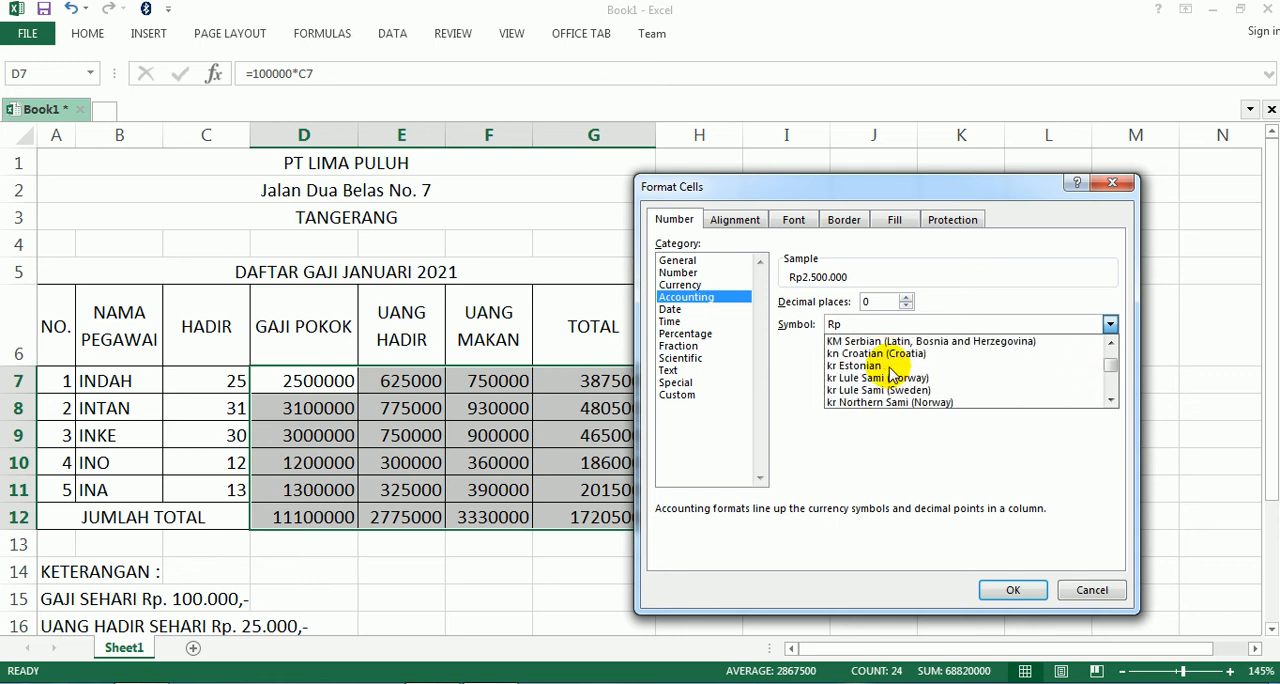
scroll(890, 375, down, 10)
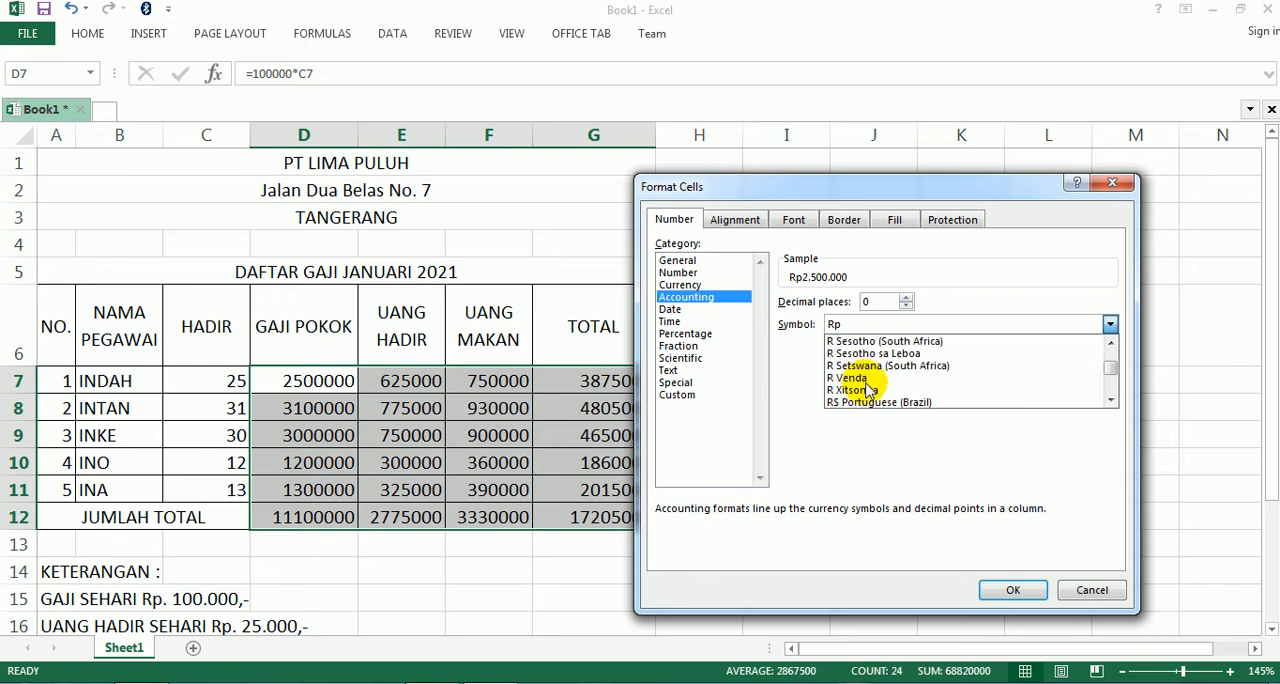
scroll(880, 390, down, 3)
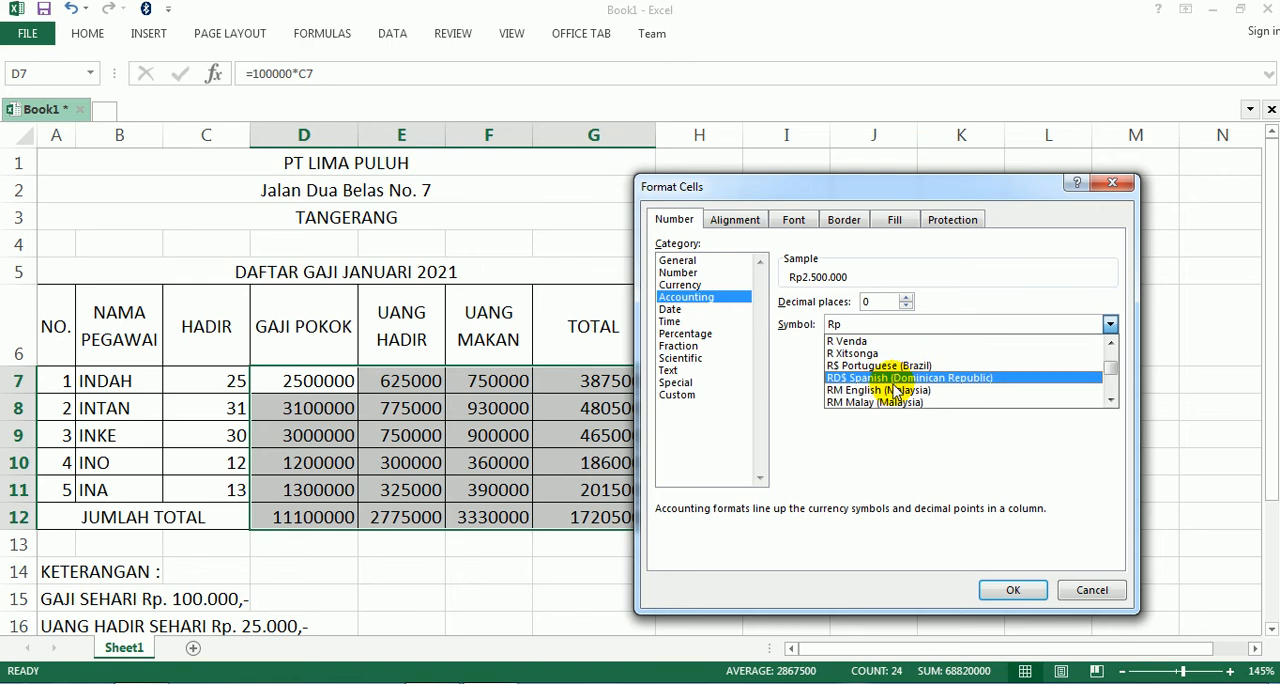
scroll(895, 390, down, 1)
scroll(893, 392, up, 2)
scroll(895, 392, up, 2)
scroll(895, 392, down, 9)
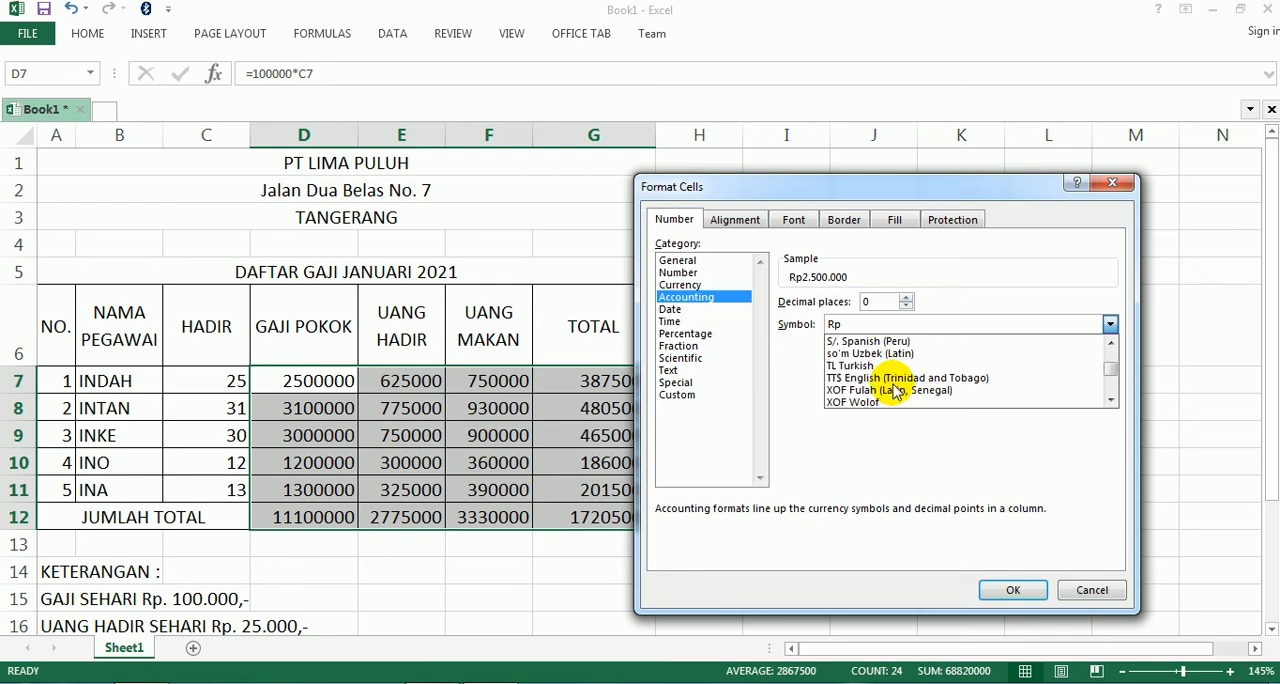
scroll(895, 390, down, 12)
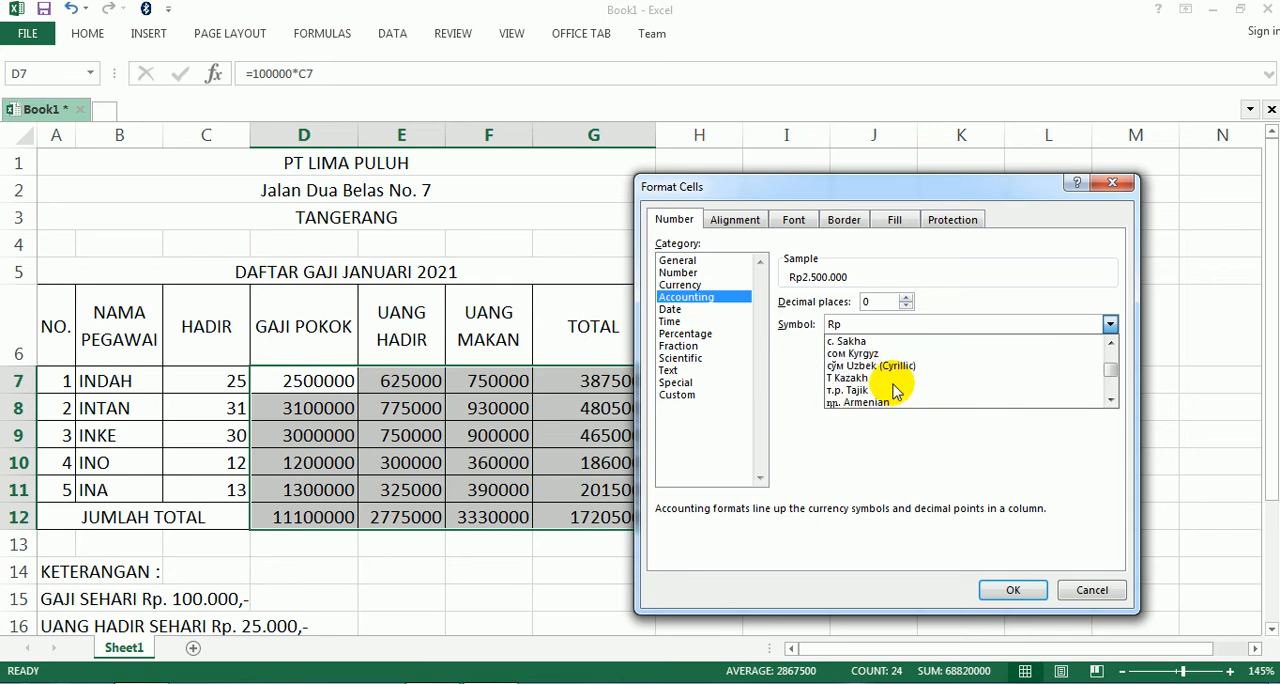
scroll(895, 390, up, 10)
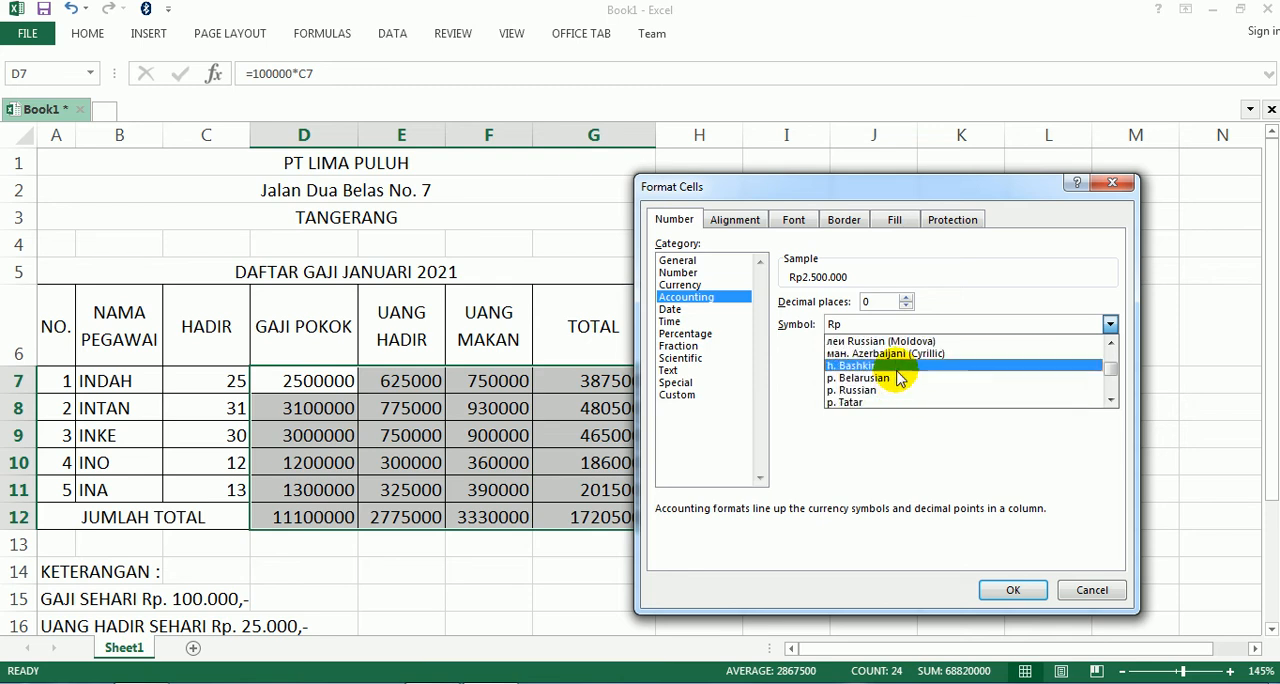
scroll(925, 360, up, 10)
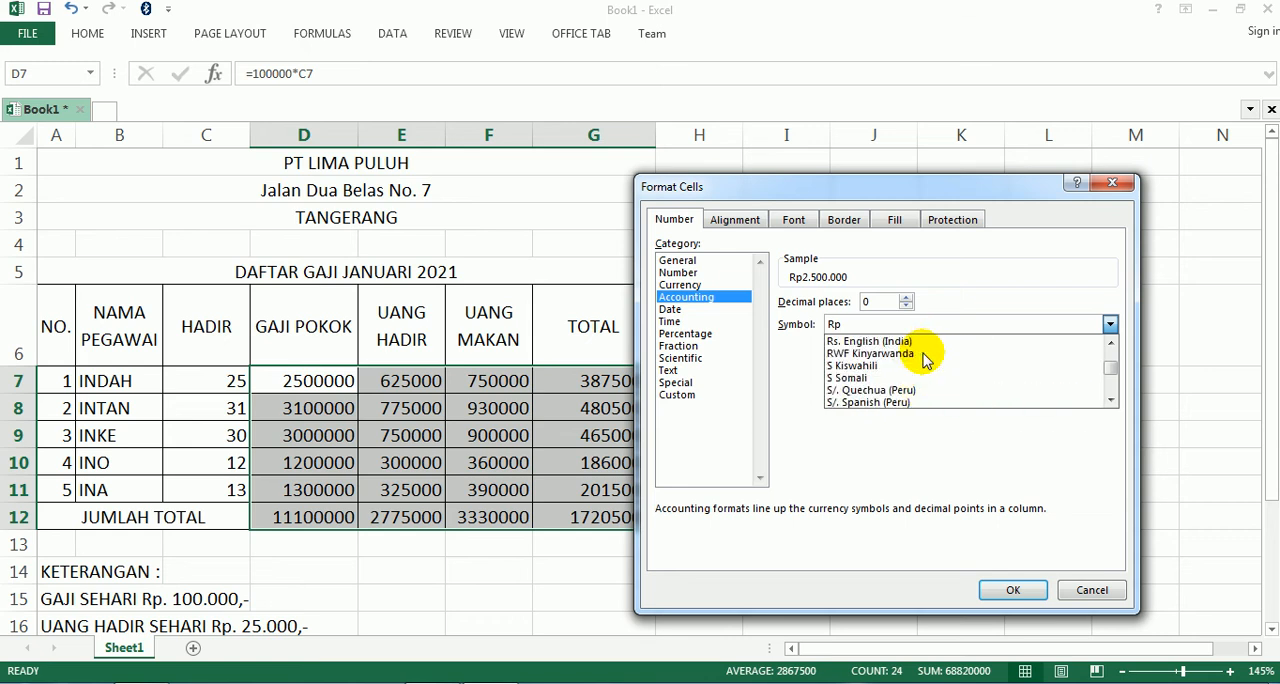
scroll(925, 360, up, 1)
scroll(925, 360, up, 2)
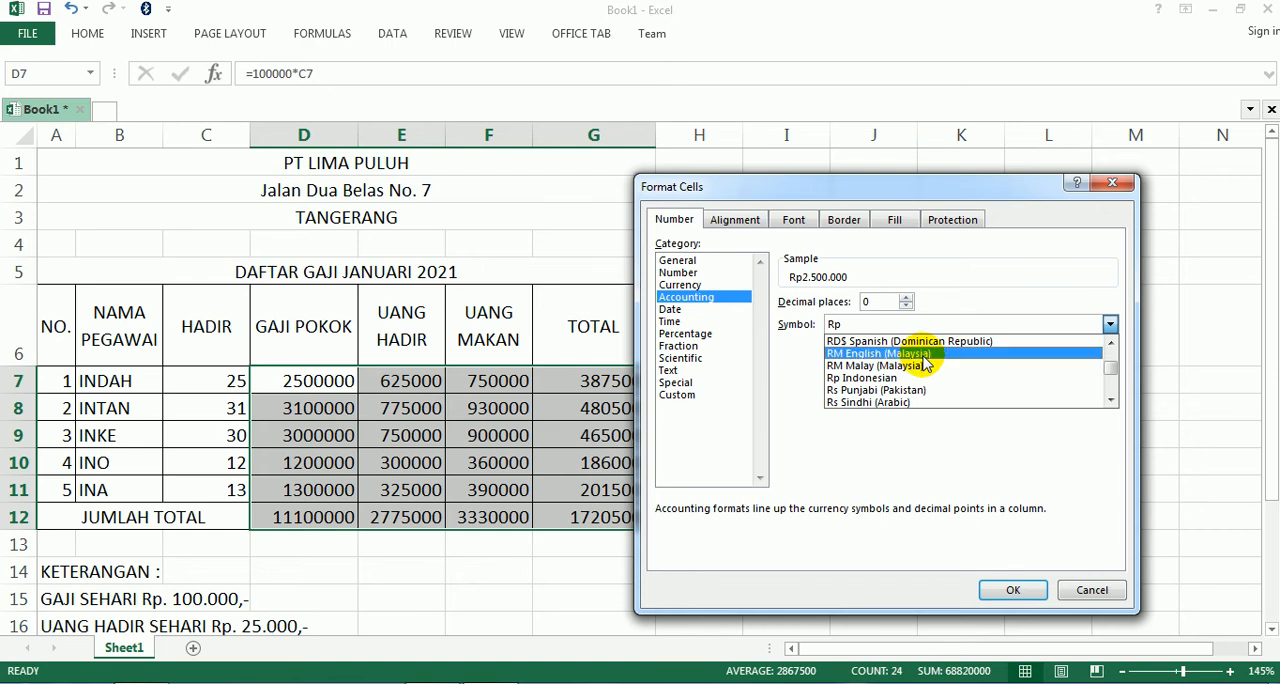
click(906, 378)
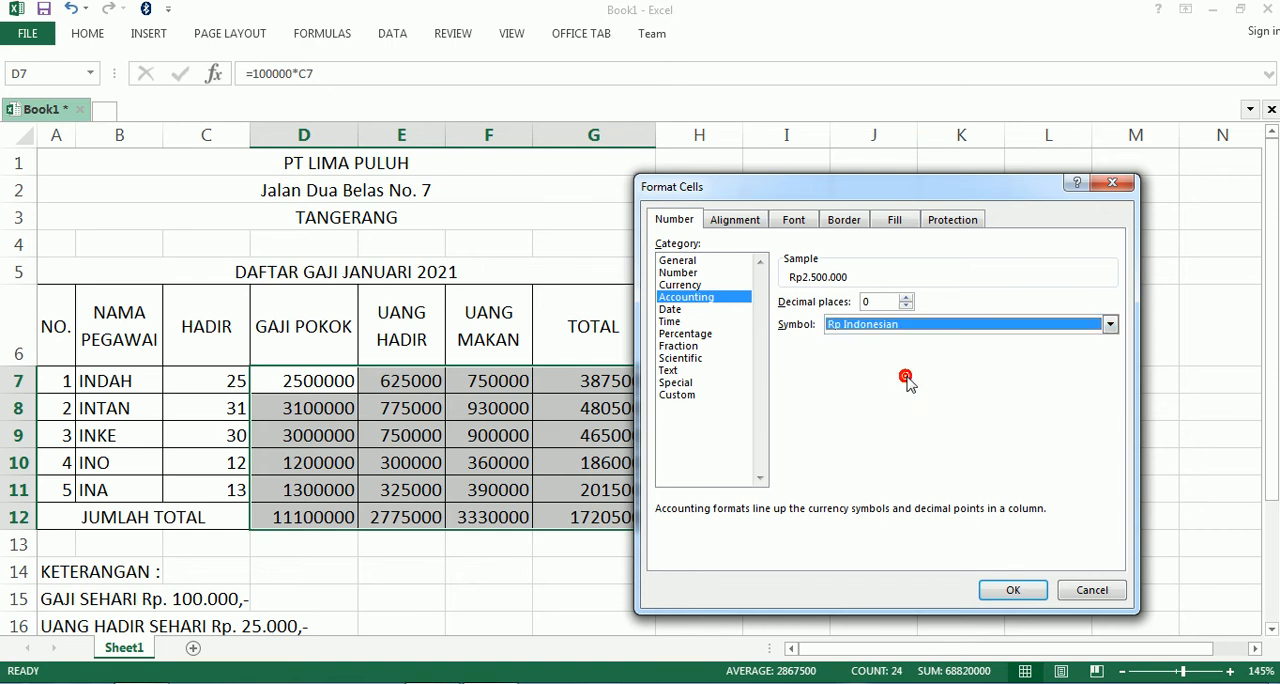
- Set the Accounting format to 2 decimal places and apply it to D7:G12
click(906, 298)
click(906, 298)
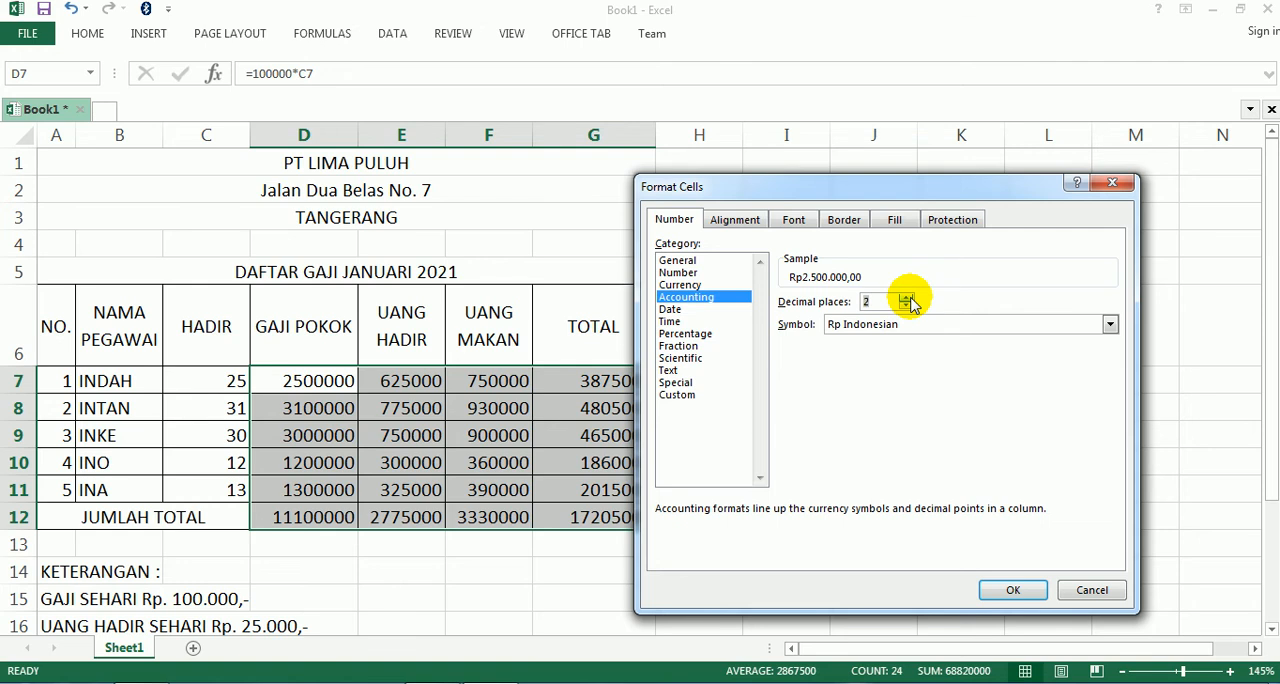
click(1003, 594)
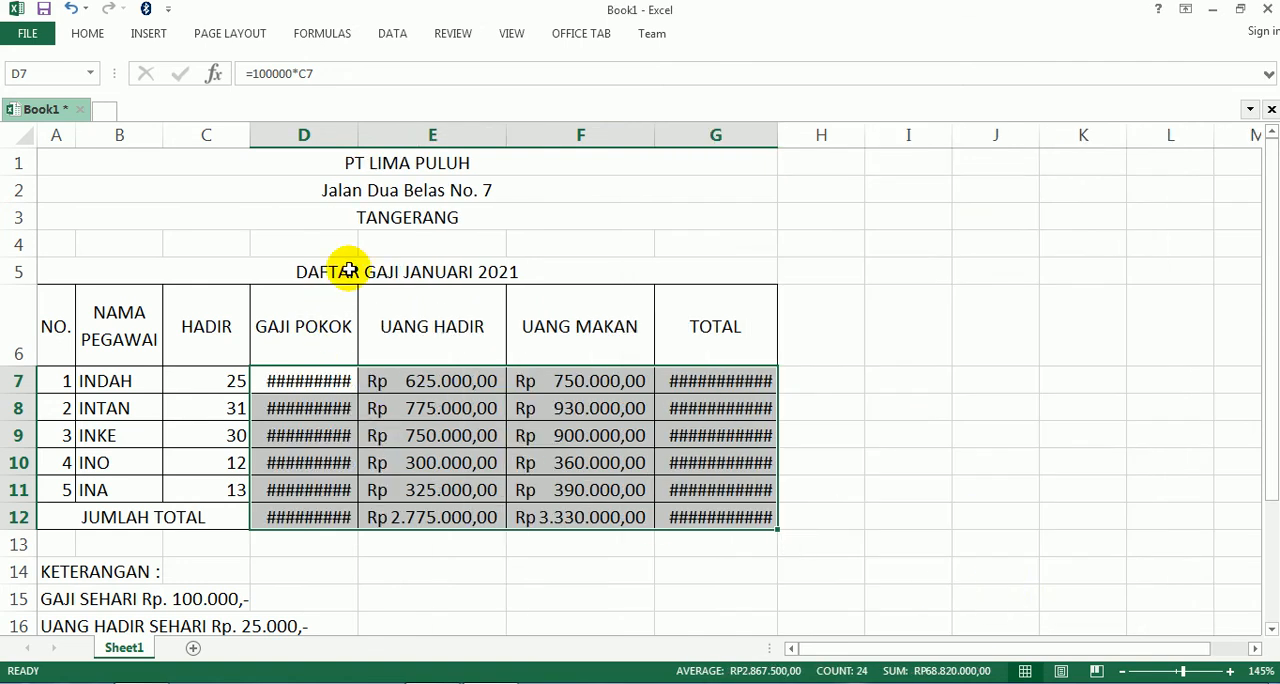
- Widen columns D and G so the formatted GAJI POKOK and TOTAL amounts fit in their cells
drag(363, 134, 414, 137)
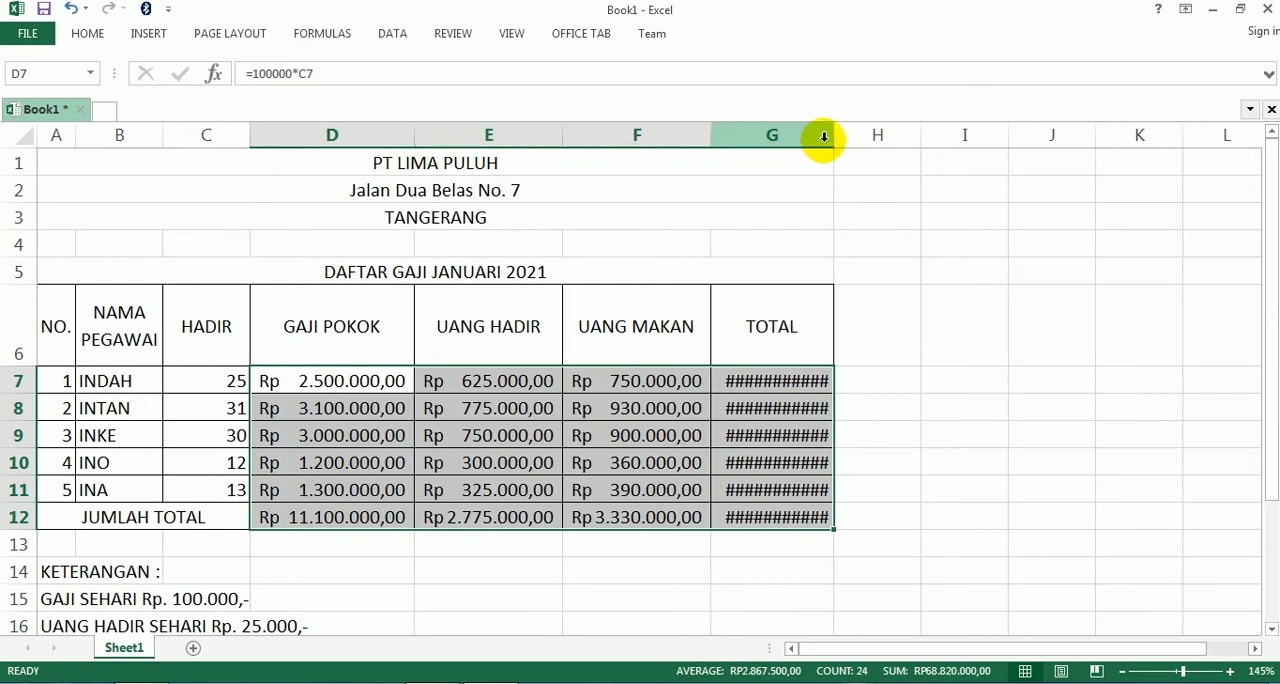
drag(830, 138, 881, 145)
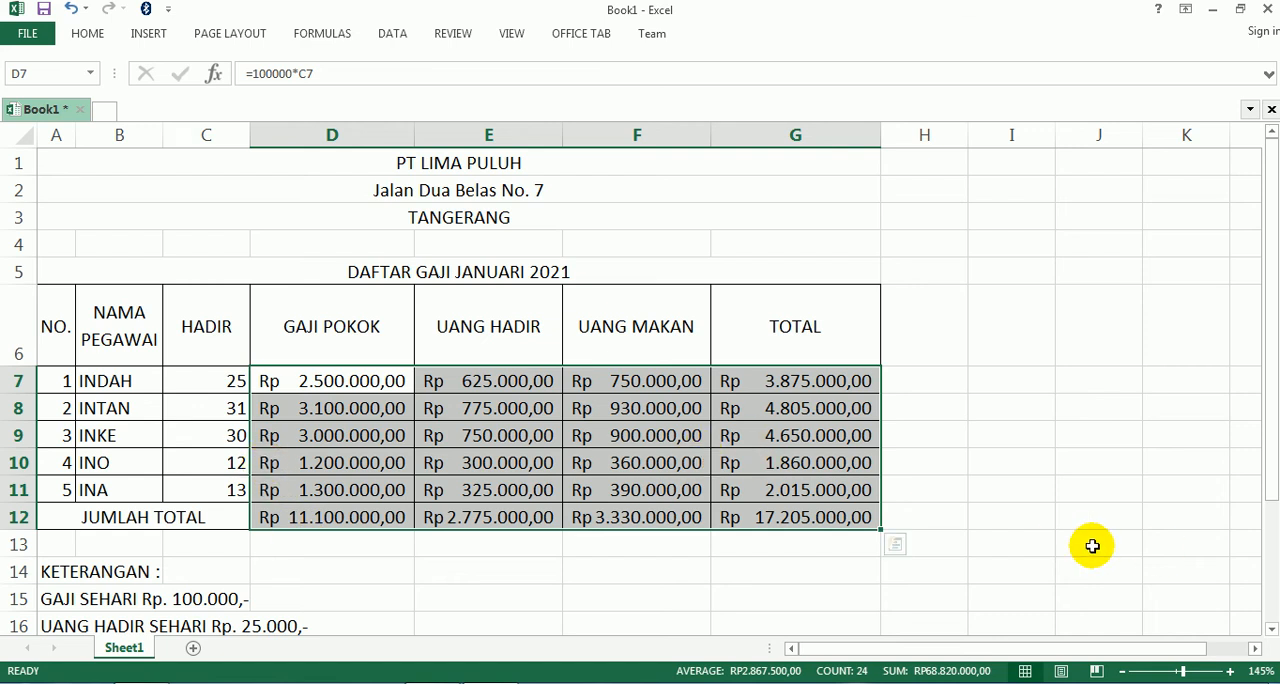
- Open the Windows Region and Language settings, check that the format is Indonesian (Indonesia), and return to the sheet
key(ctrl+1)
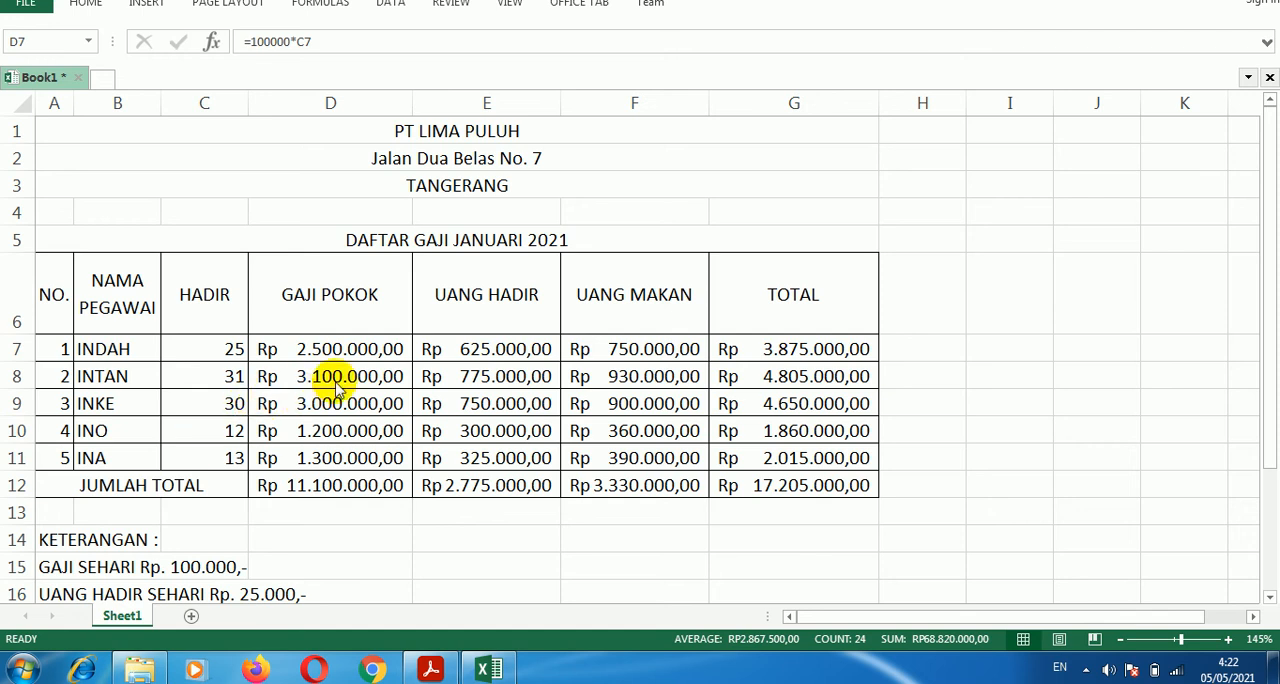
click(24, 674)
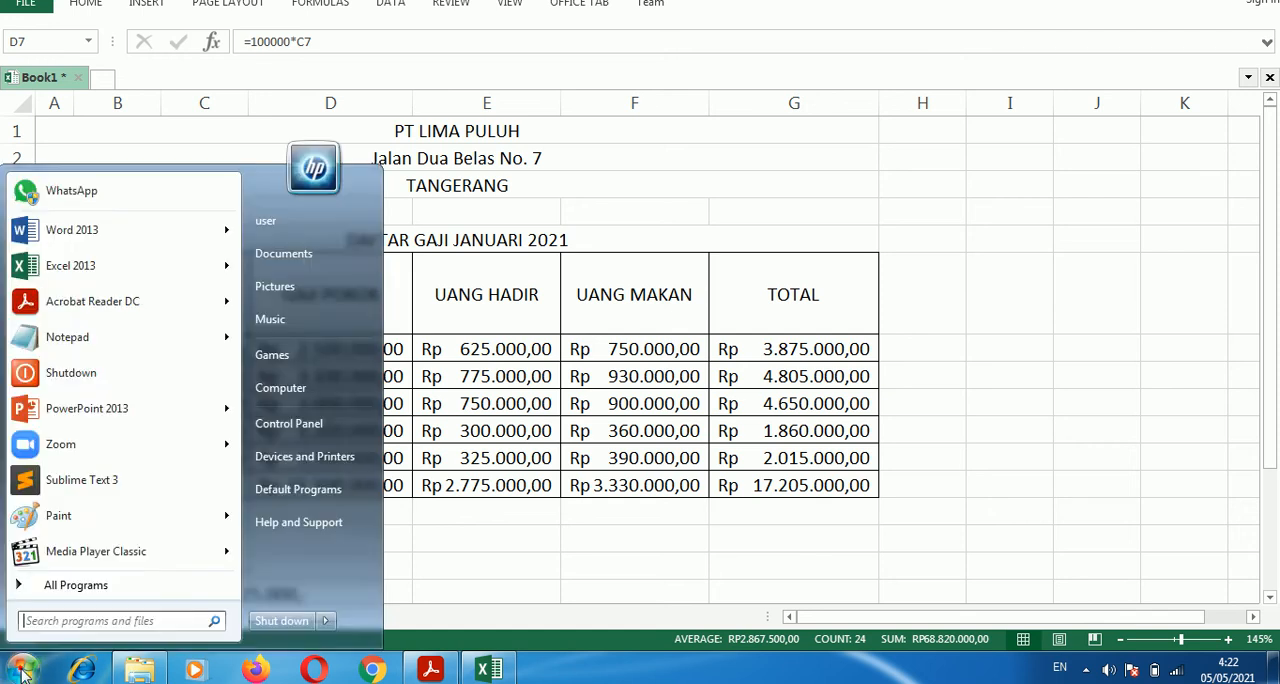
text(r)
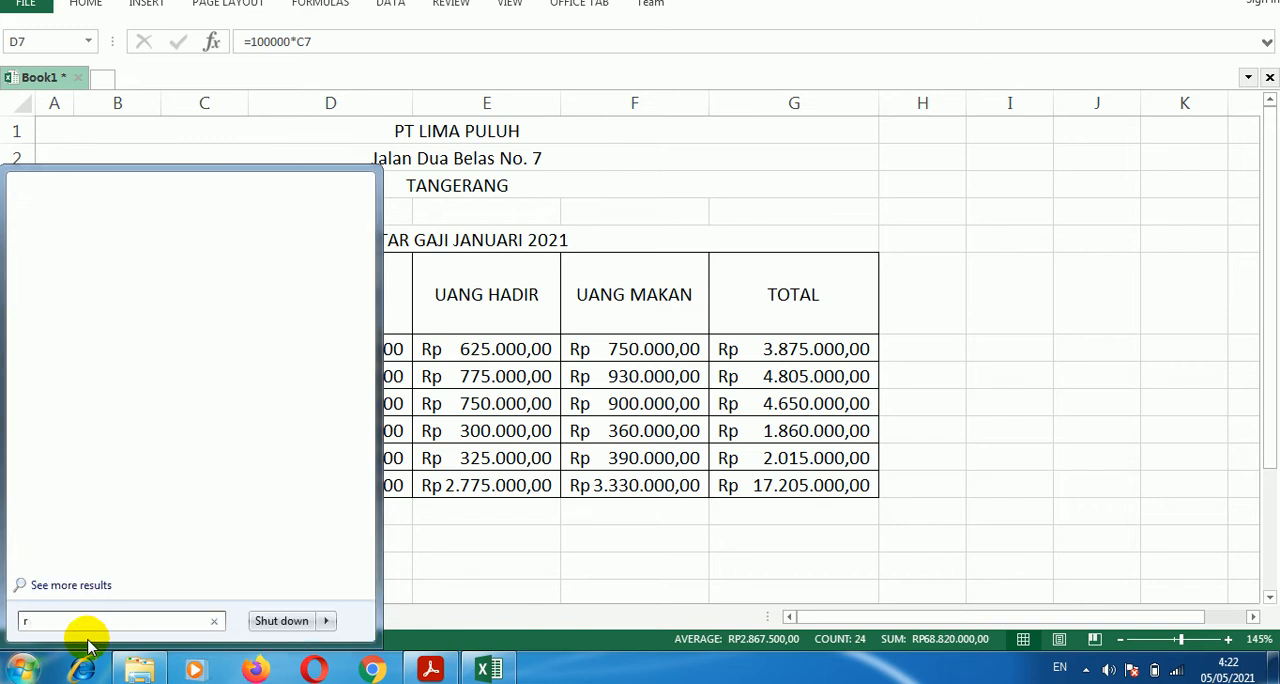
text(egion)
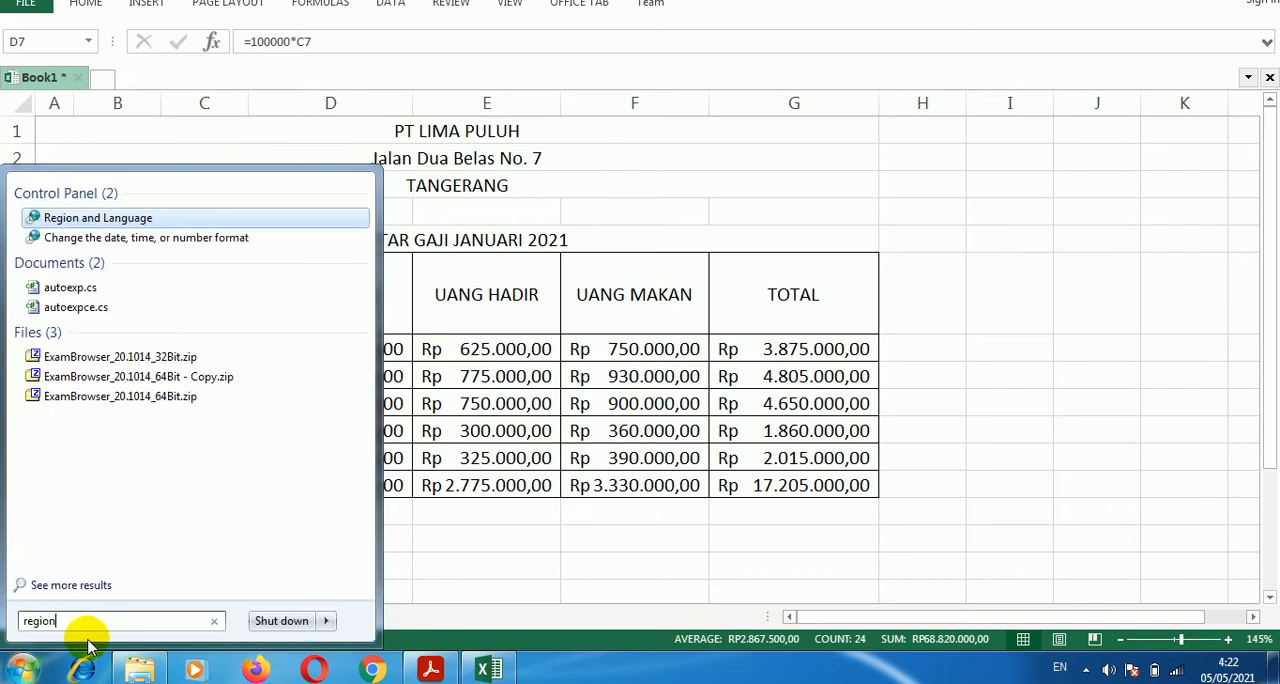
click(100, 217)
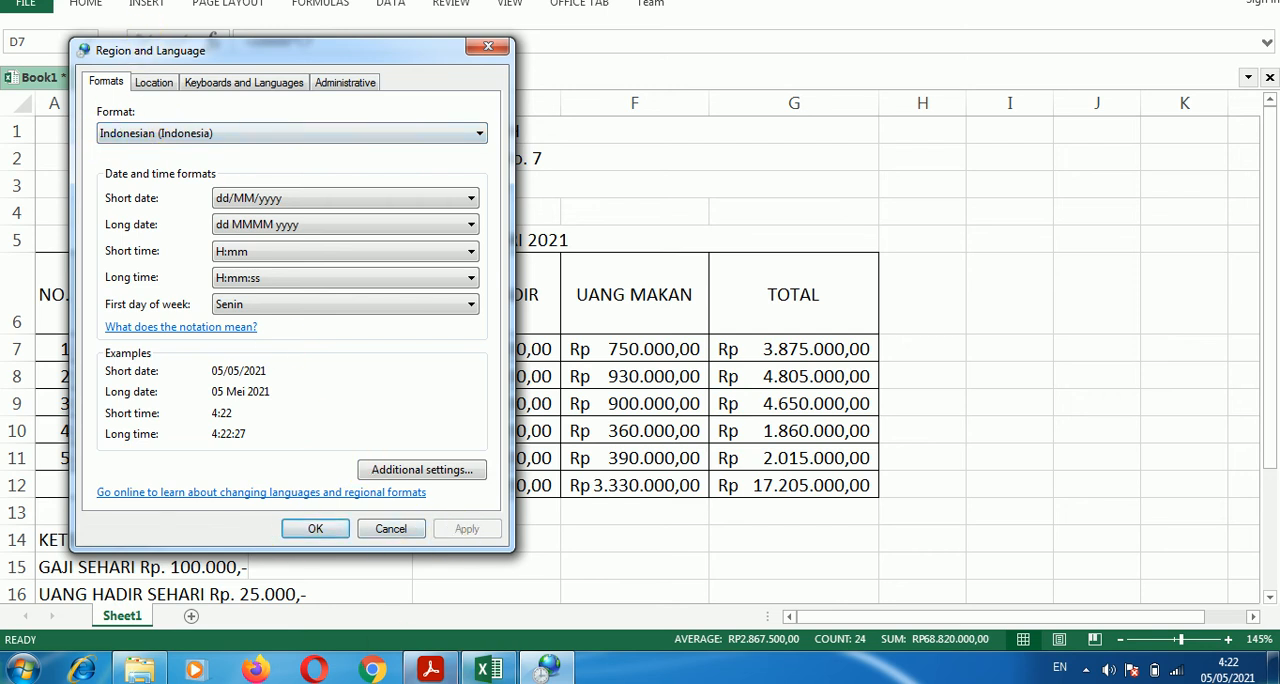
click(305, 533)
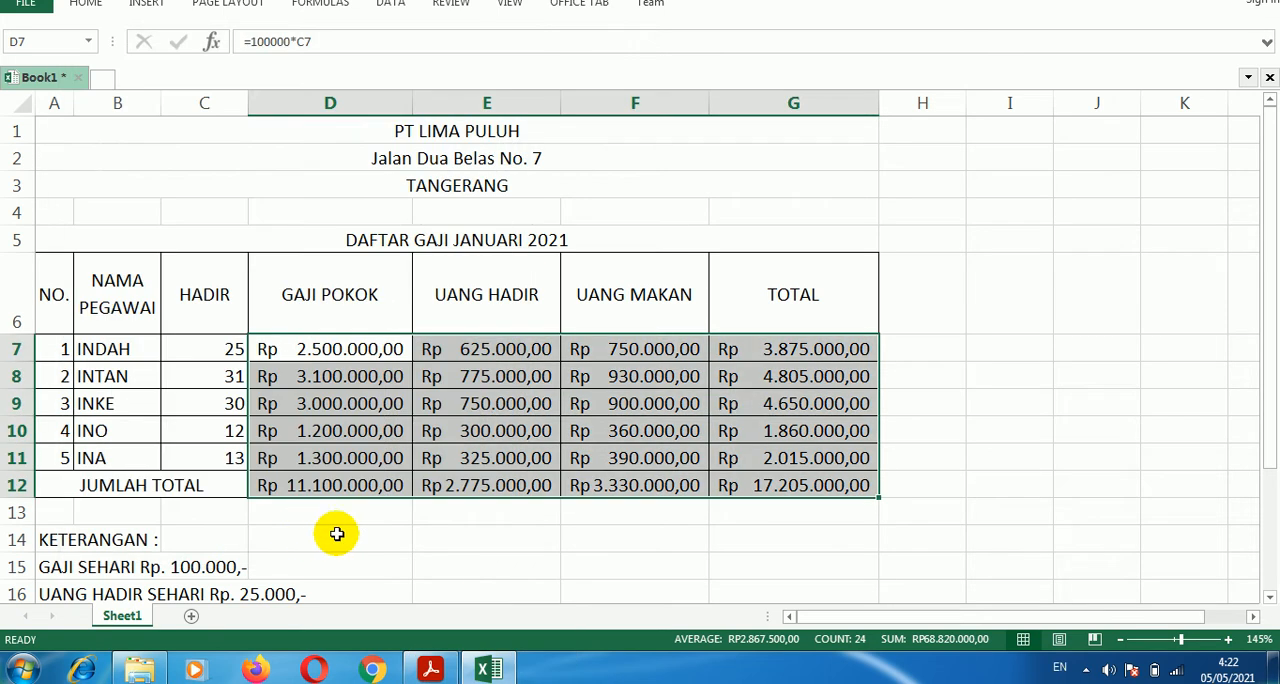
click(458, 469)
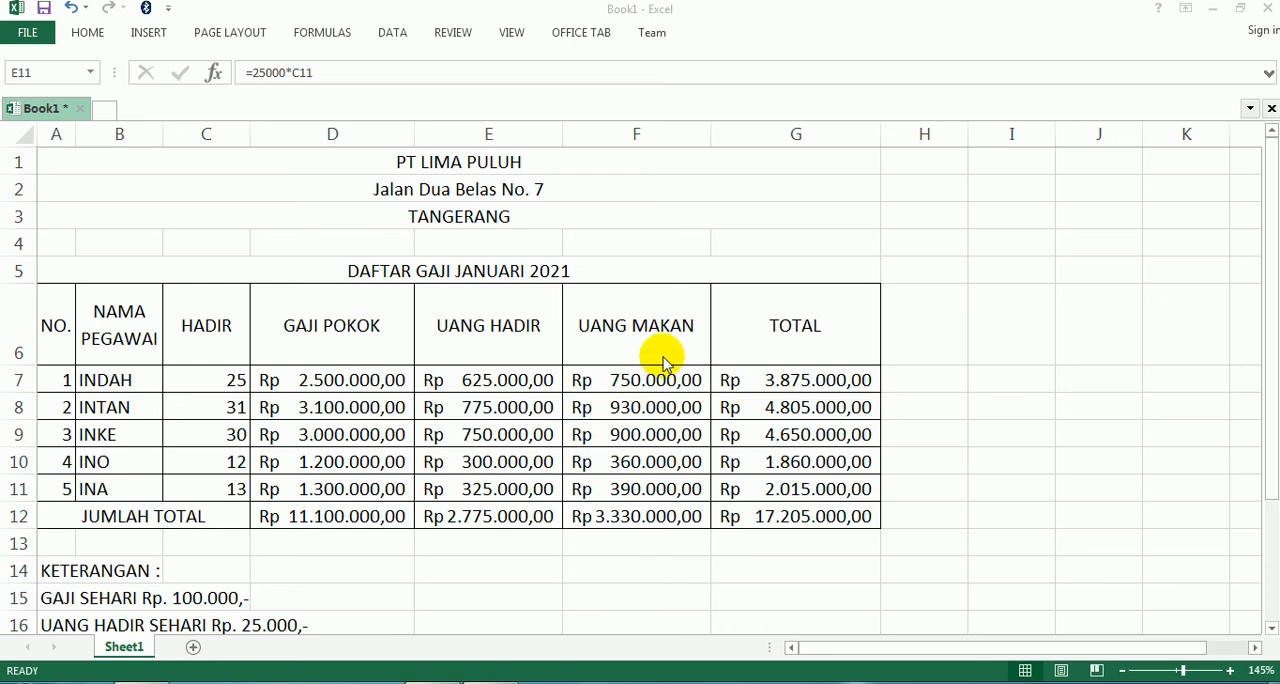
click(975, 347)
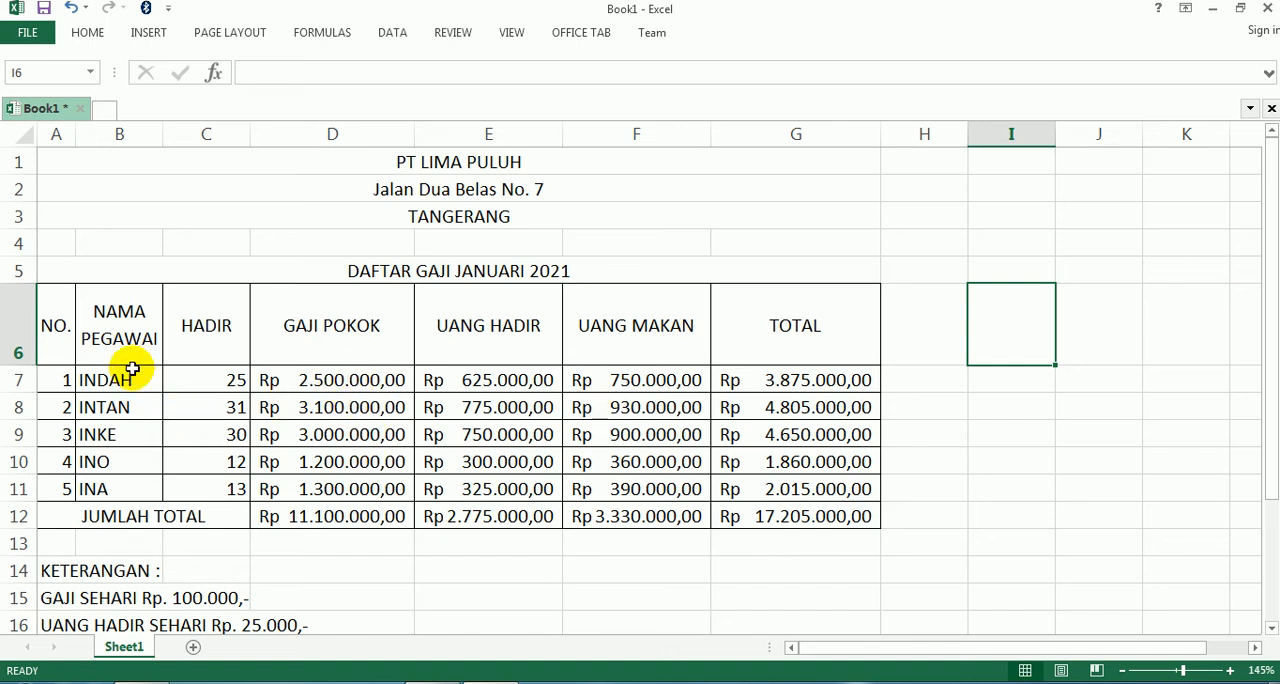
drag(121, 314, 204, 495)
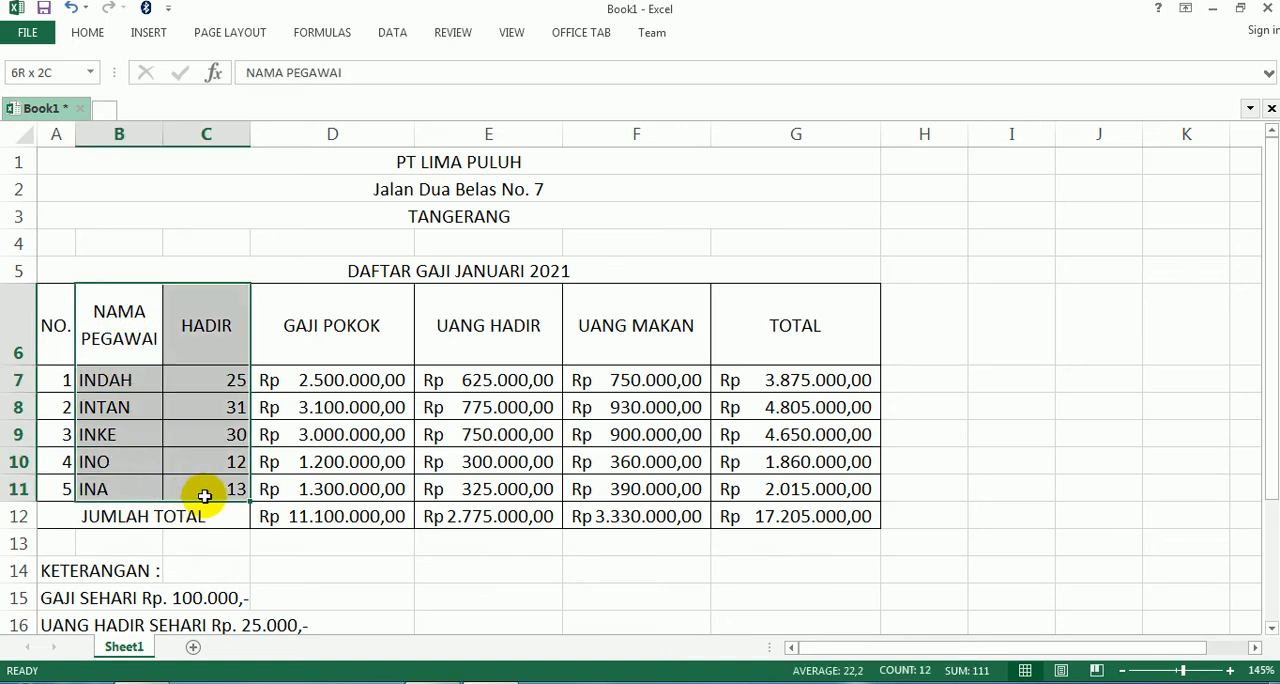
click(325, 438)
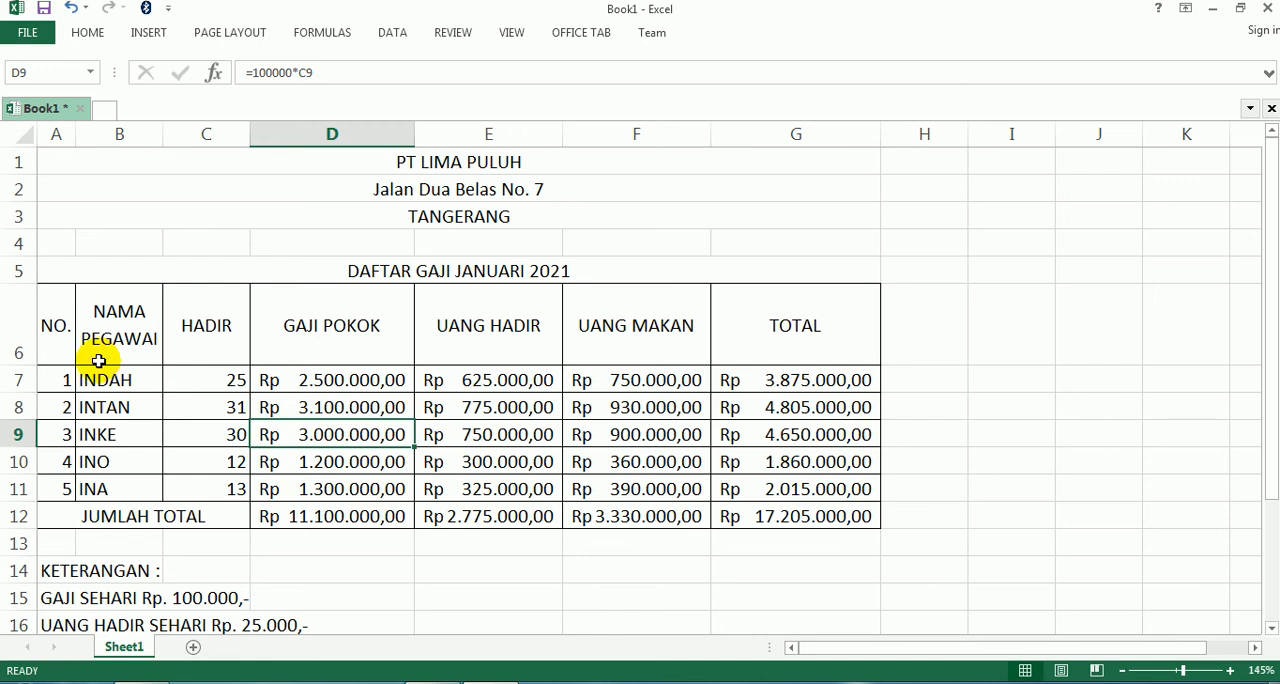
drag(109, 321, 111, 493)
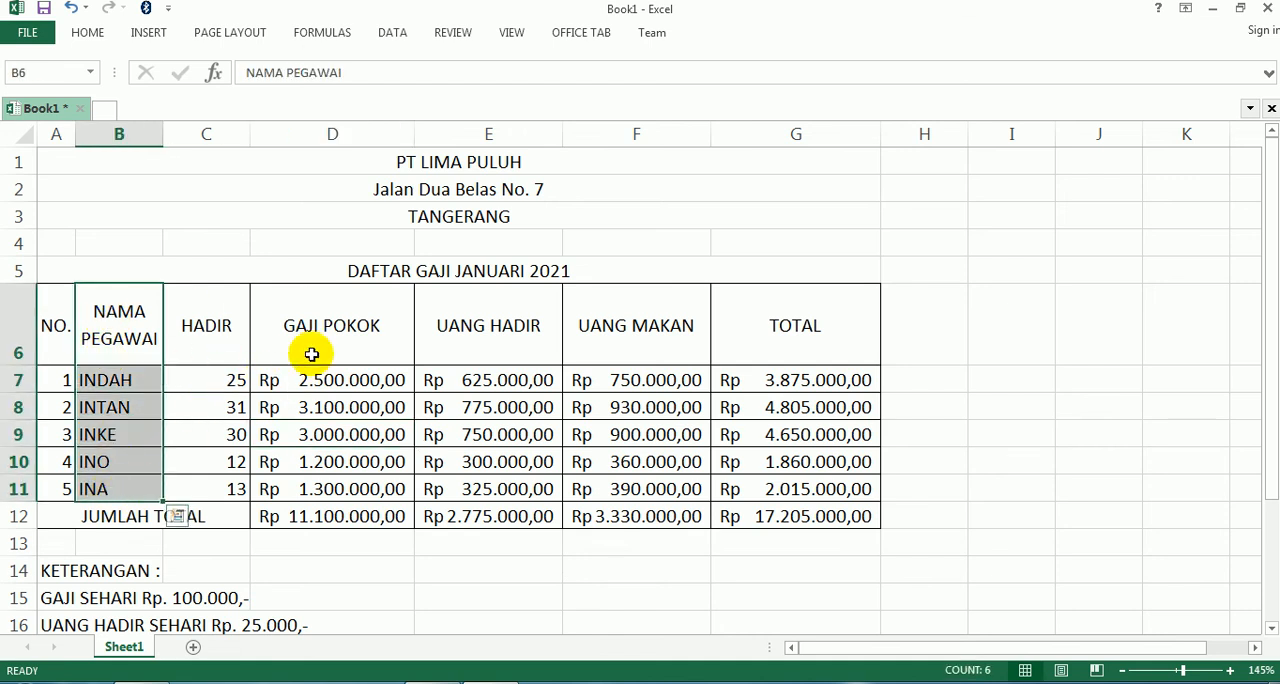
drag(323, 326, 811, 478)
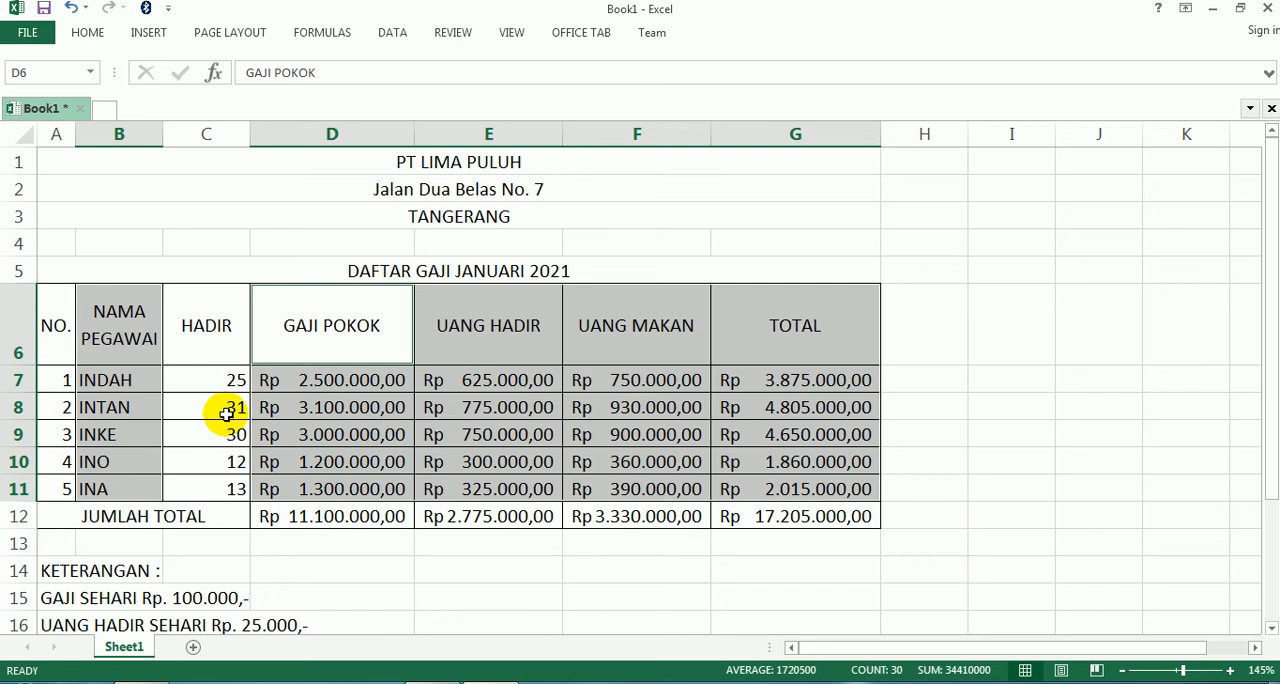
click(466, 434)
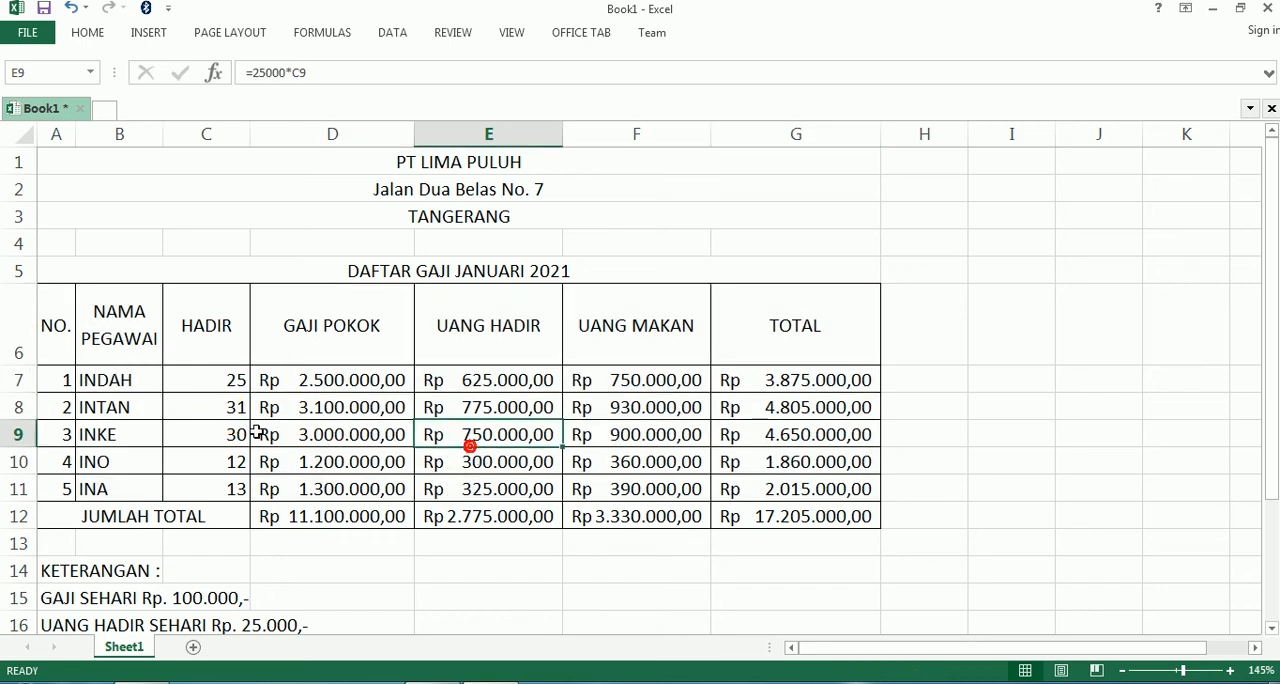
click(115, 336)
drag(167, 341, 222, 494)
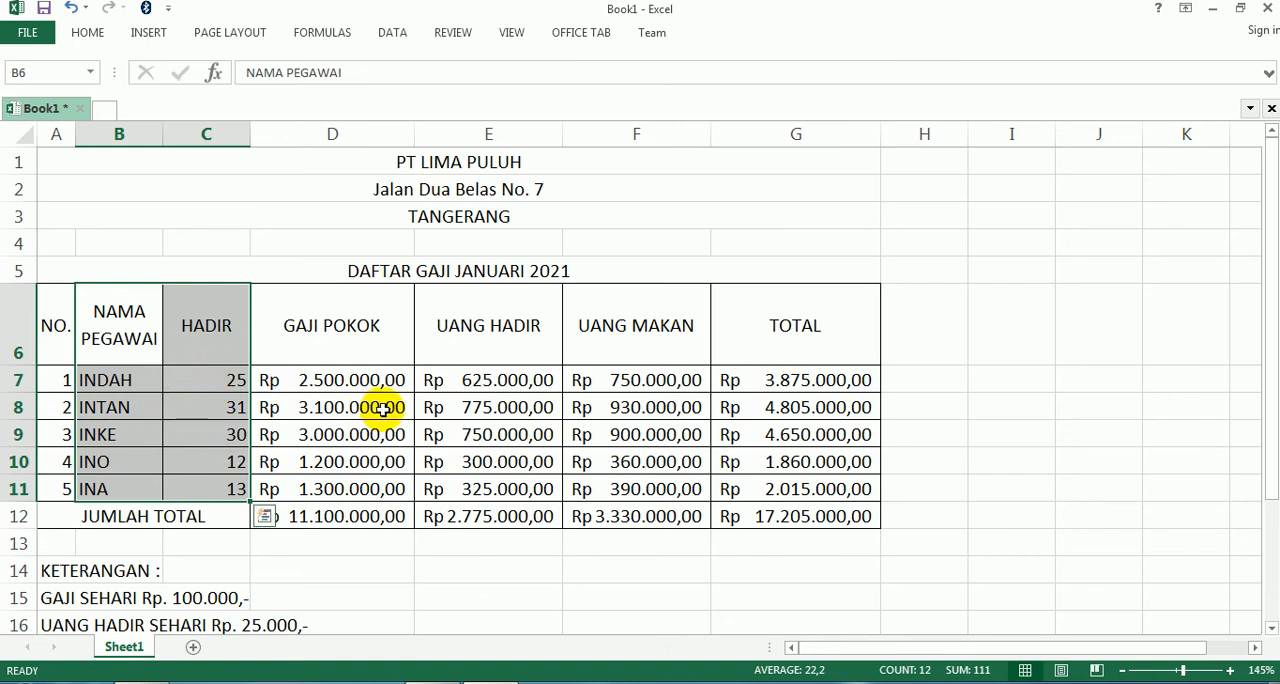
click(489, 436)
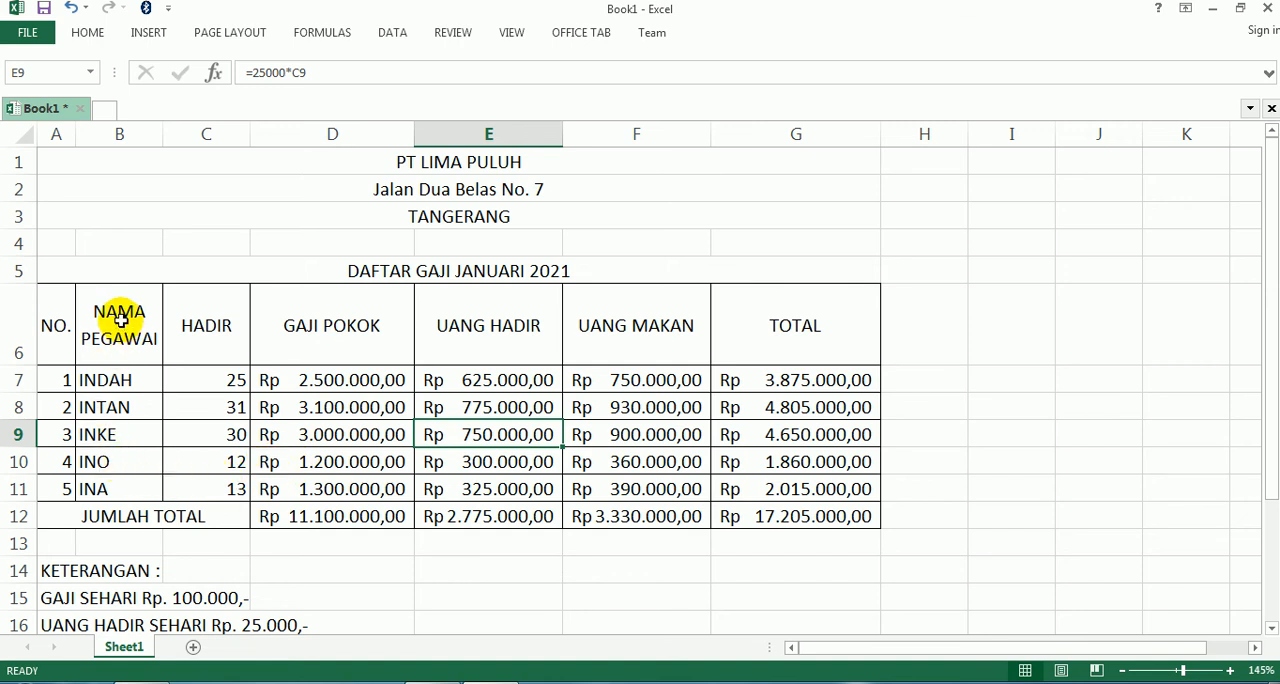
drag(119, 313, 105, 497)
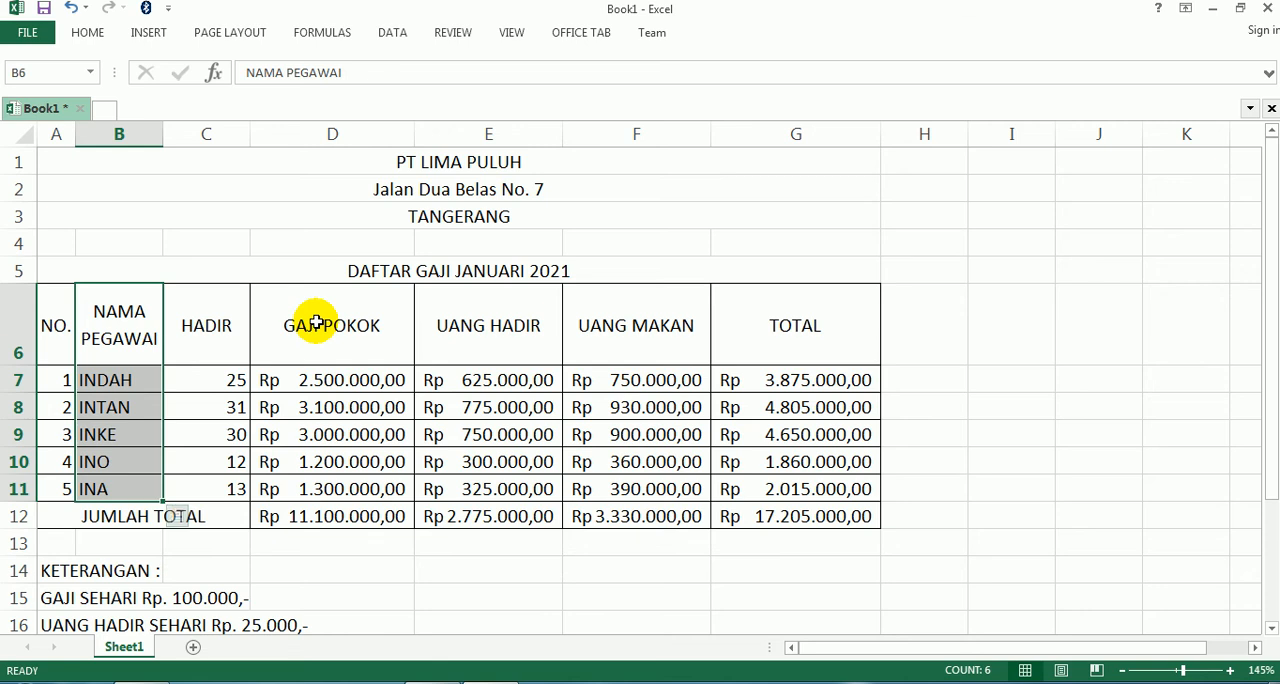
key(ctrl+q)
click(722, 201)
click(722, 201)
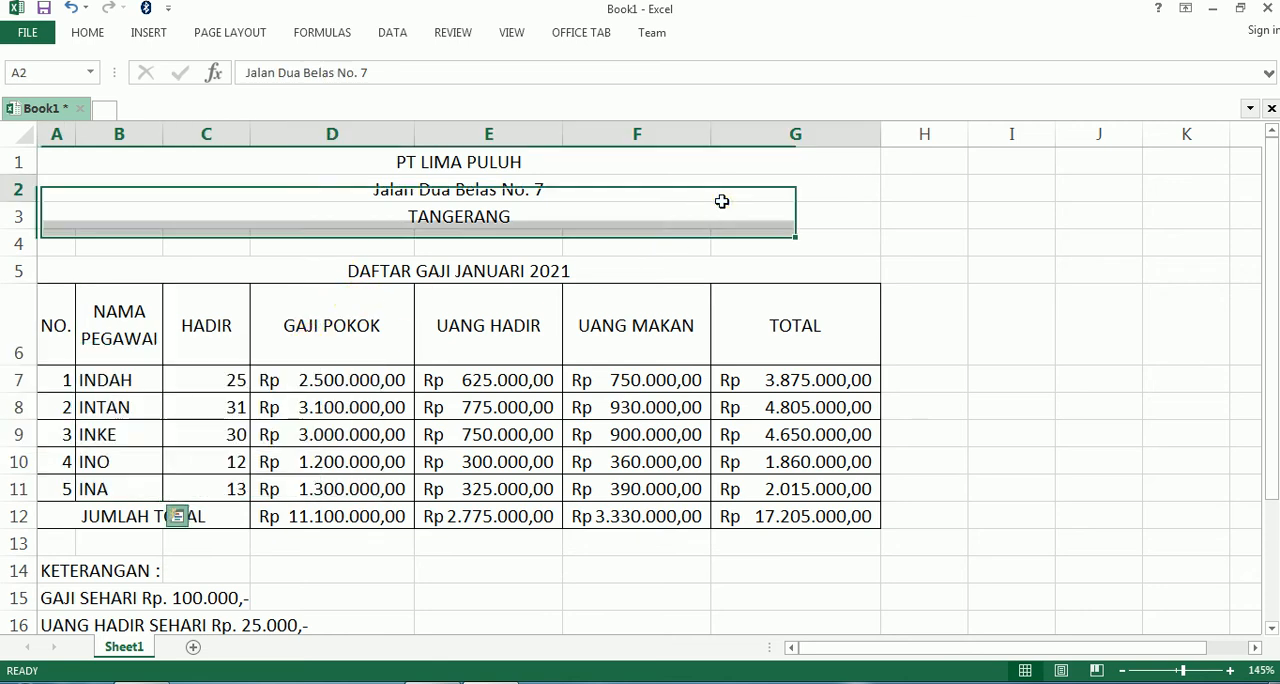
- Insert a 3-D Column chart from the NAMA PEGAWAI cells B6:B11 and pay columns D6:G11, and shift it over the table
drag(106, 314, 103, 498)
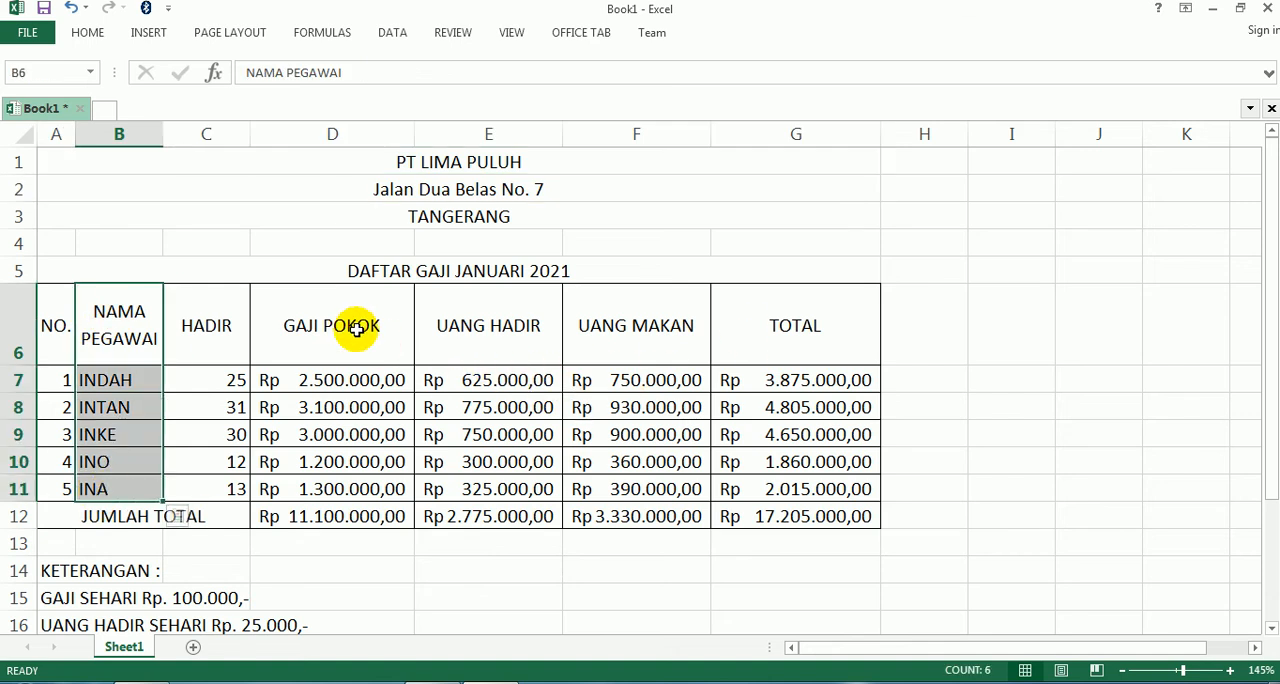
drag(356, 329, 789, 482)
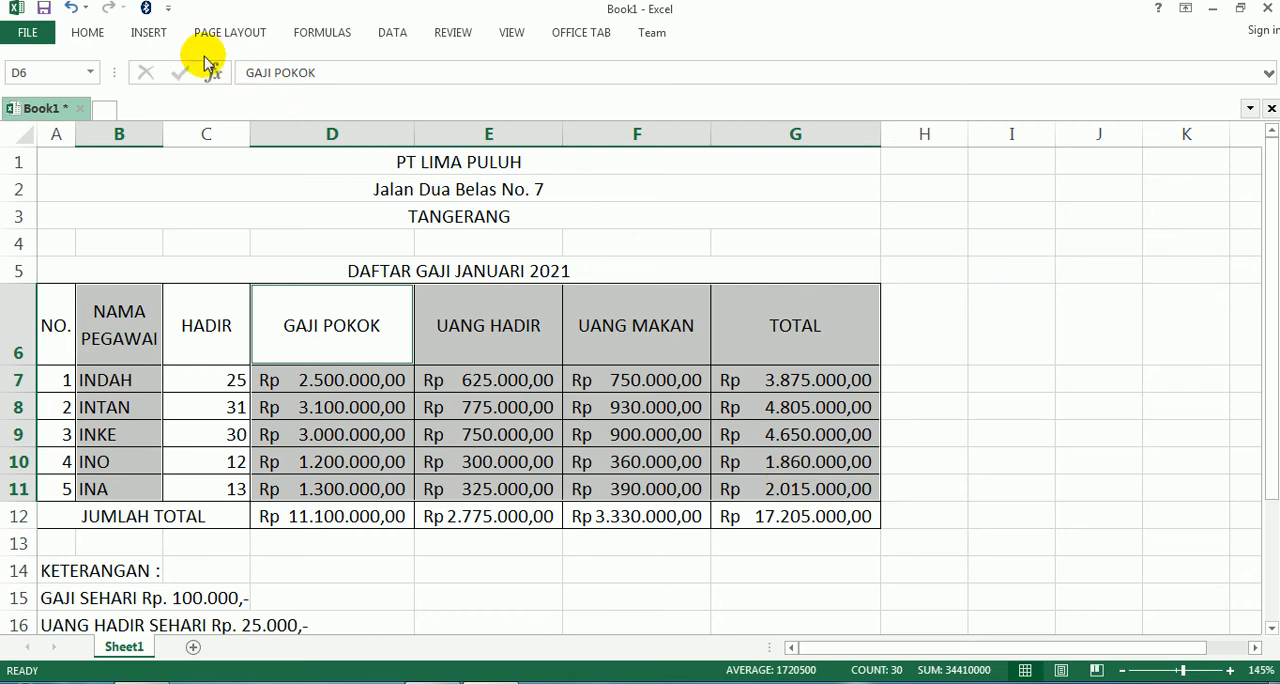
click(153, 38)
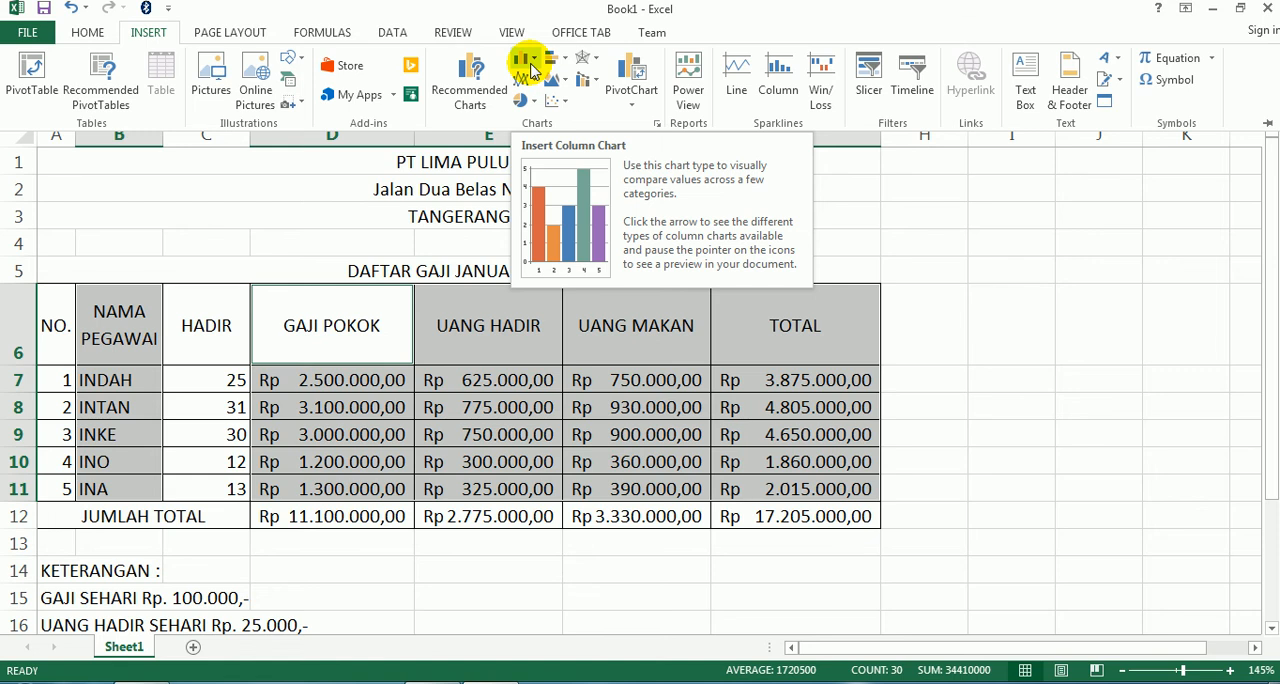
click(537, 66)
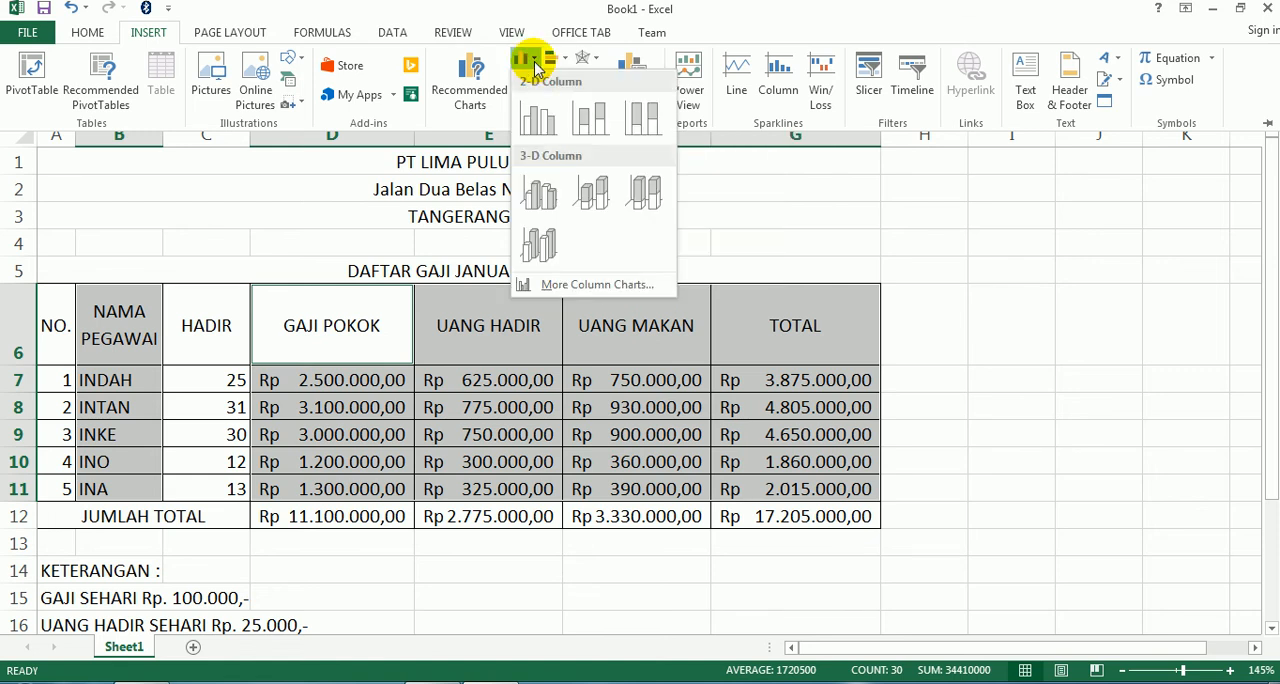
click(542, 246)
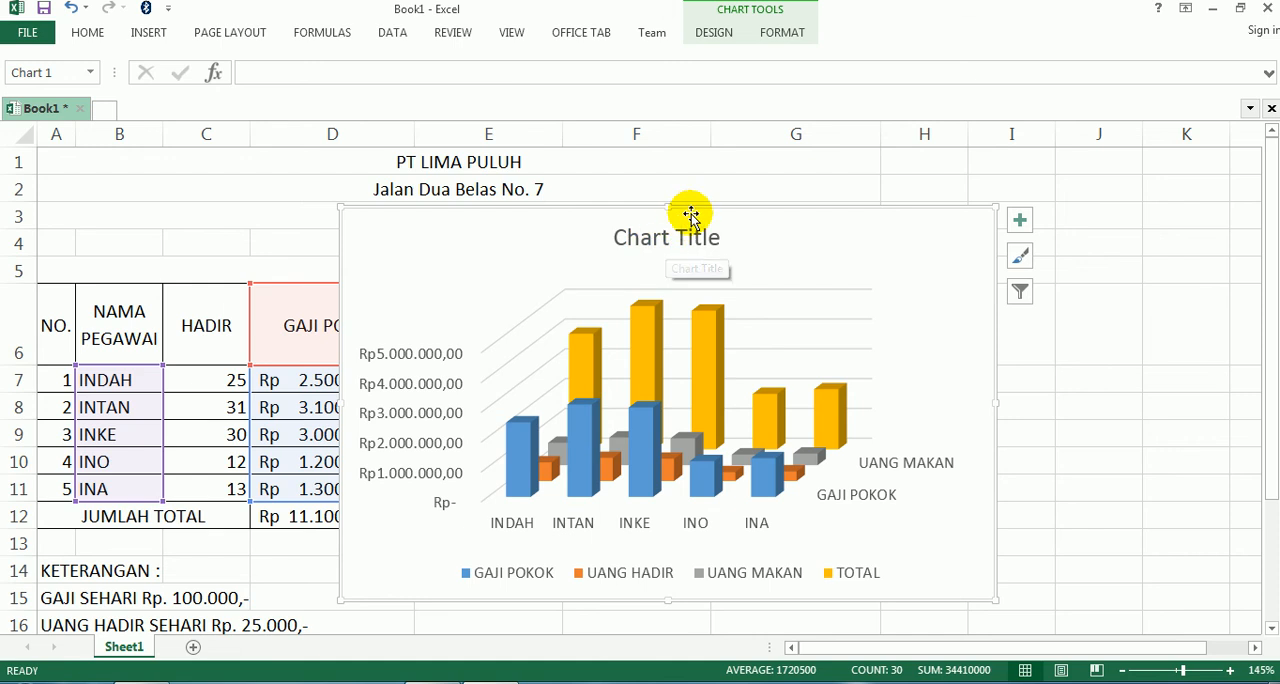
drag(697, 209, 500, 164)
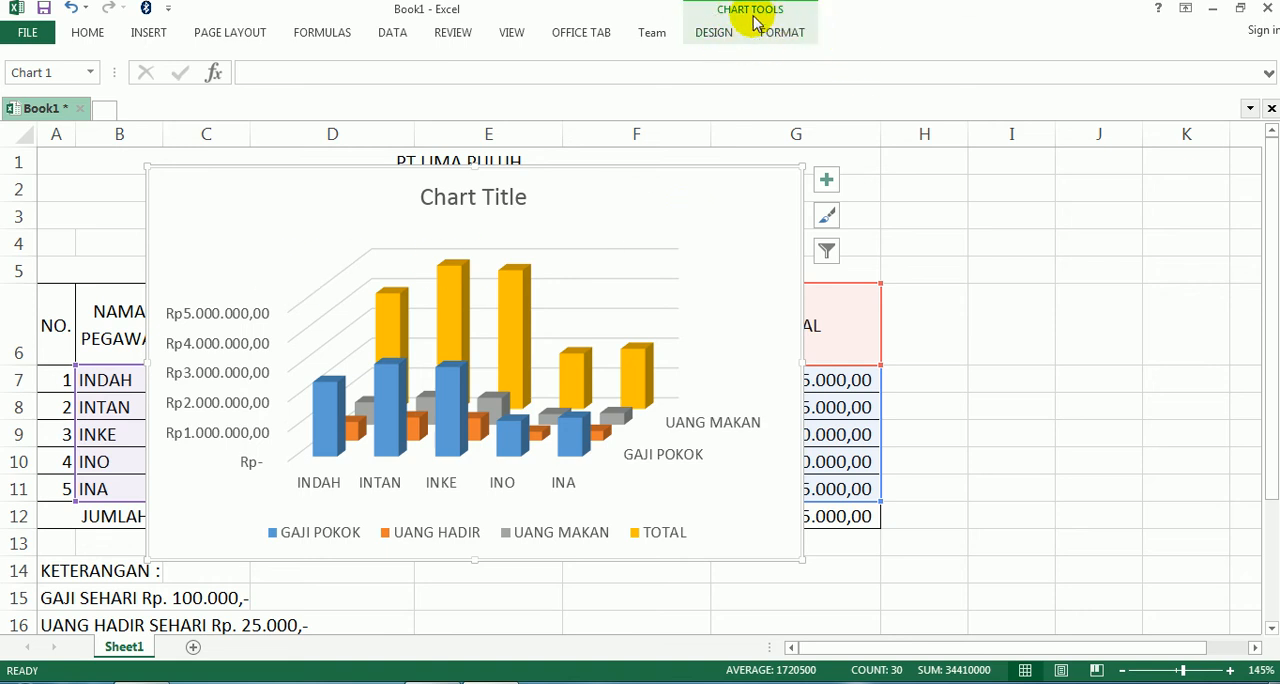
- Move the chart from Sheet1 to a new sheet named Grafik1
click(1004, 243)
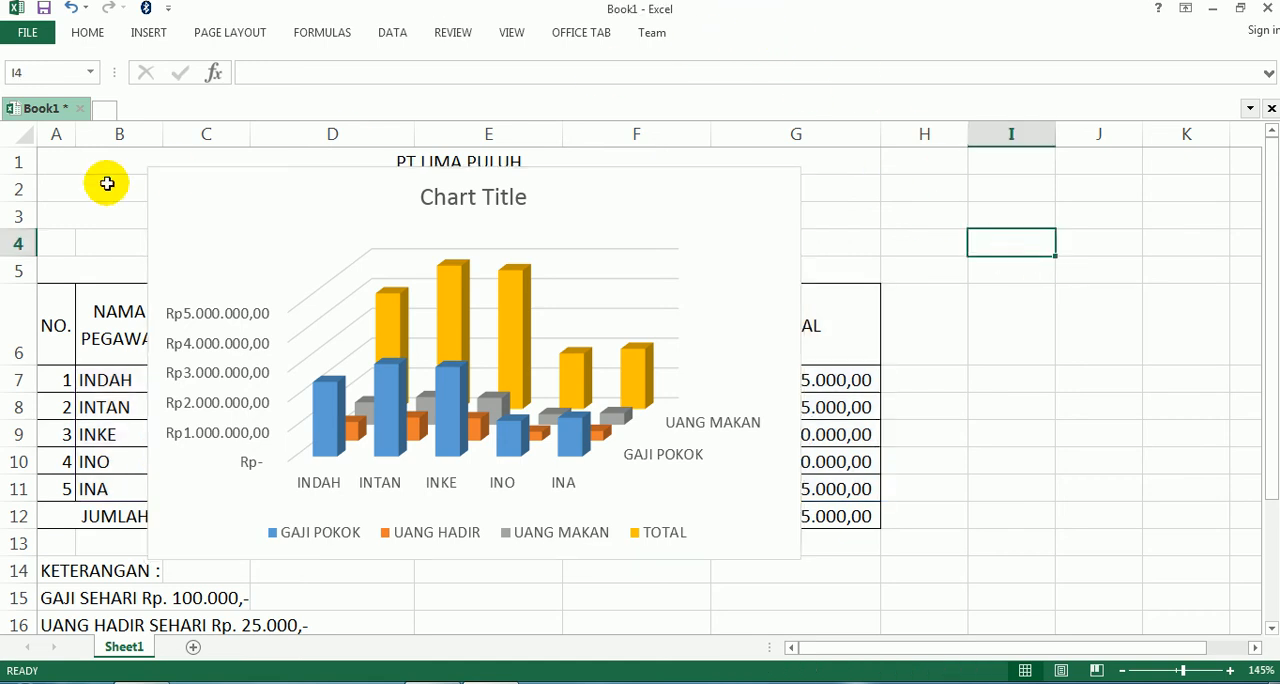
click(155, 175)
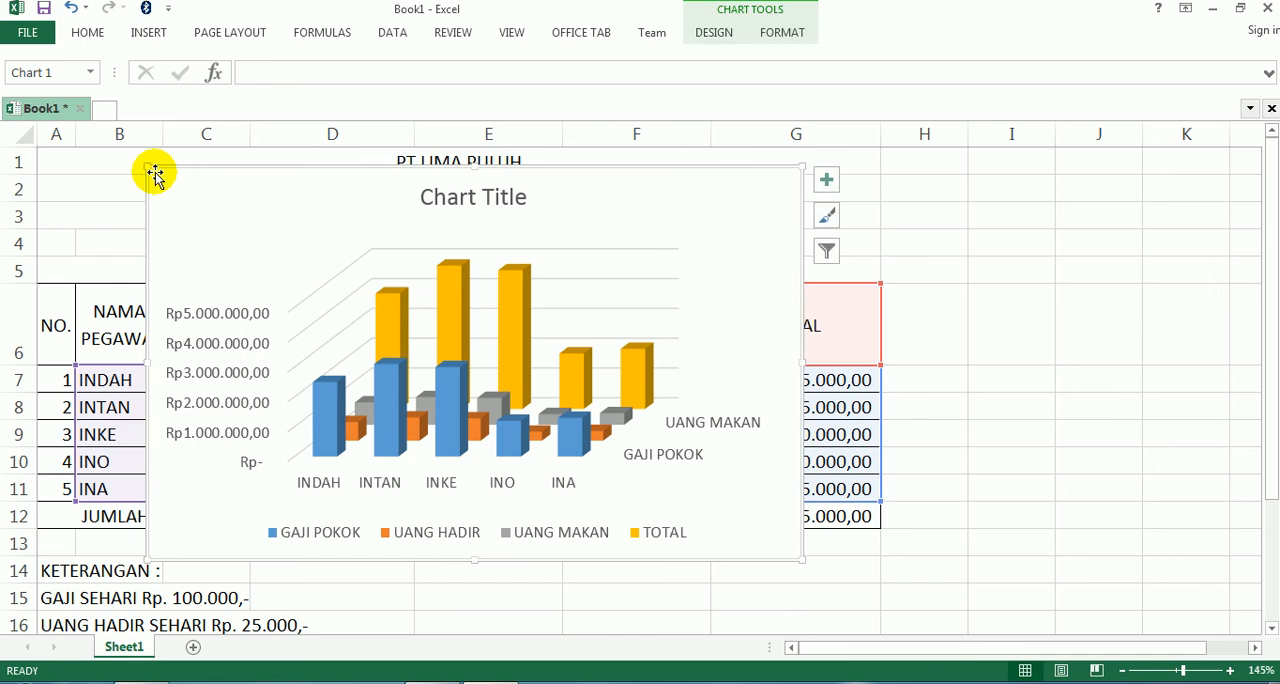
click(714, 33)
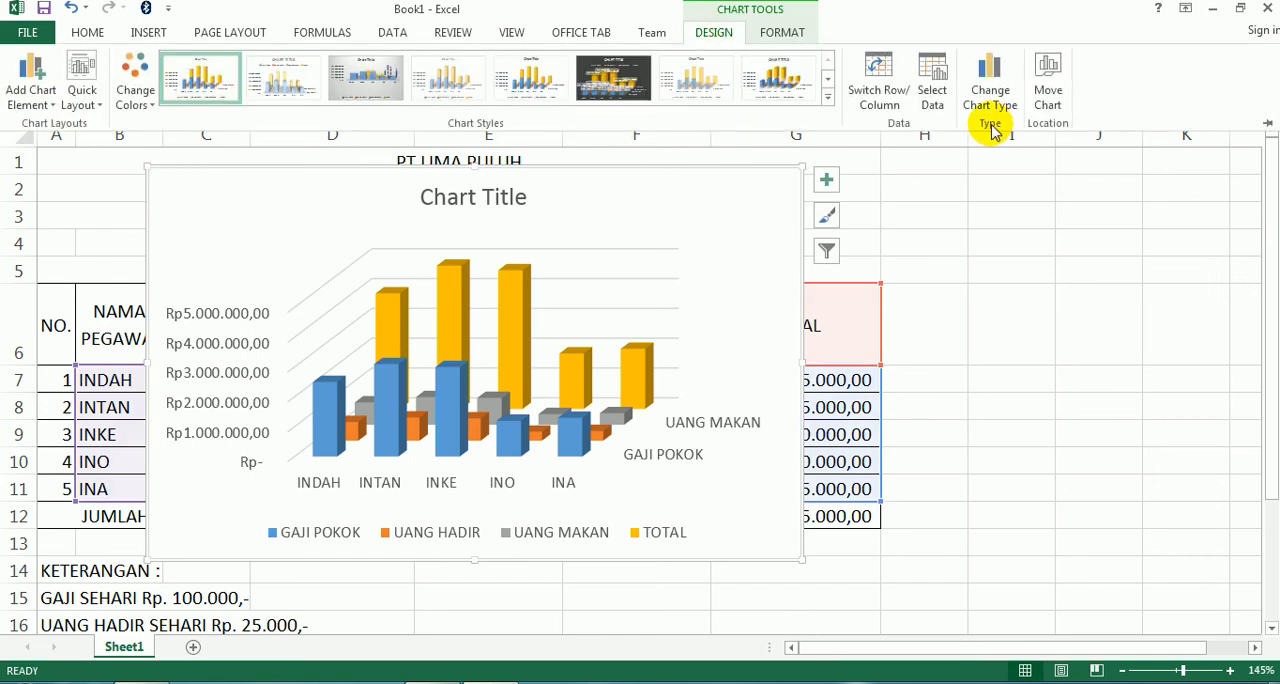
click(1050, 90)
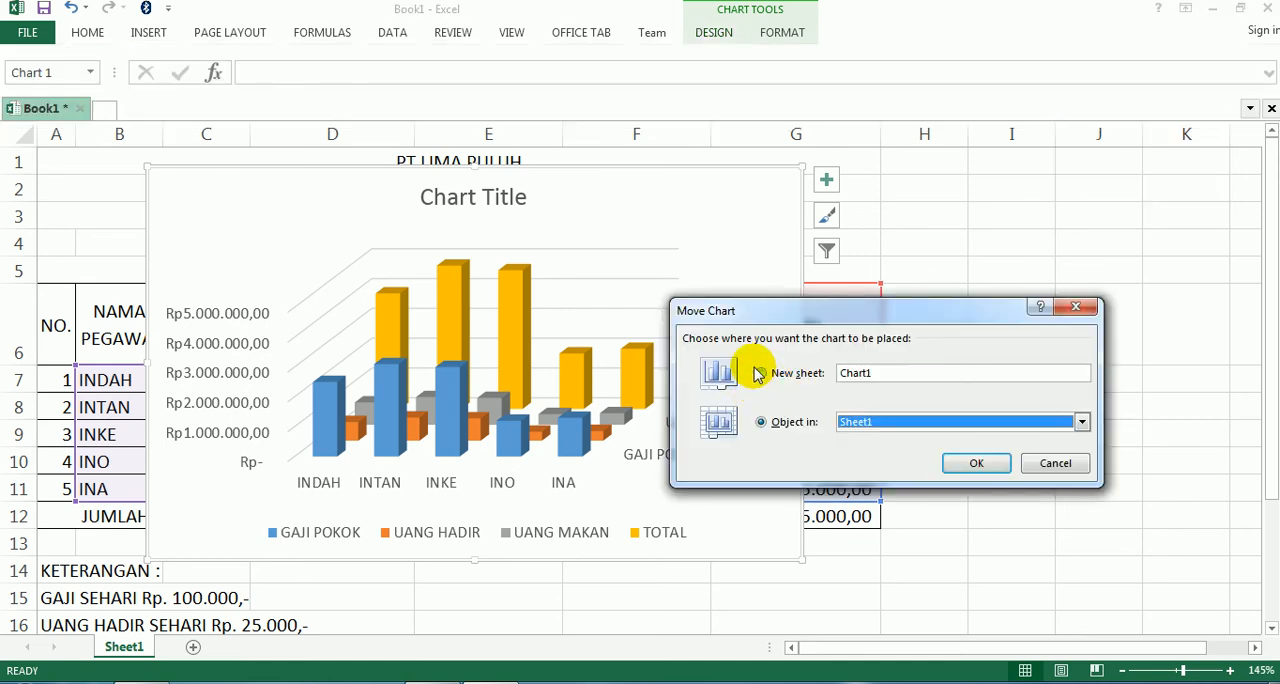
click(762, 375)
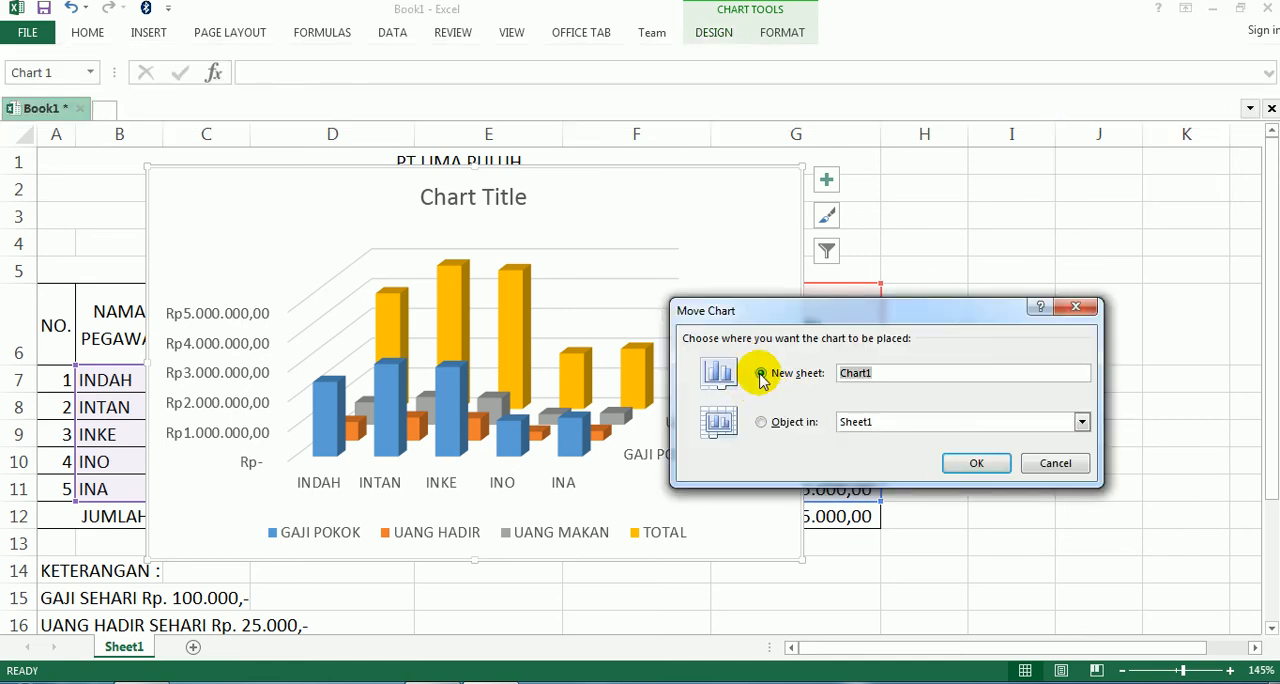
double_click(865, 372)
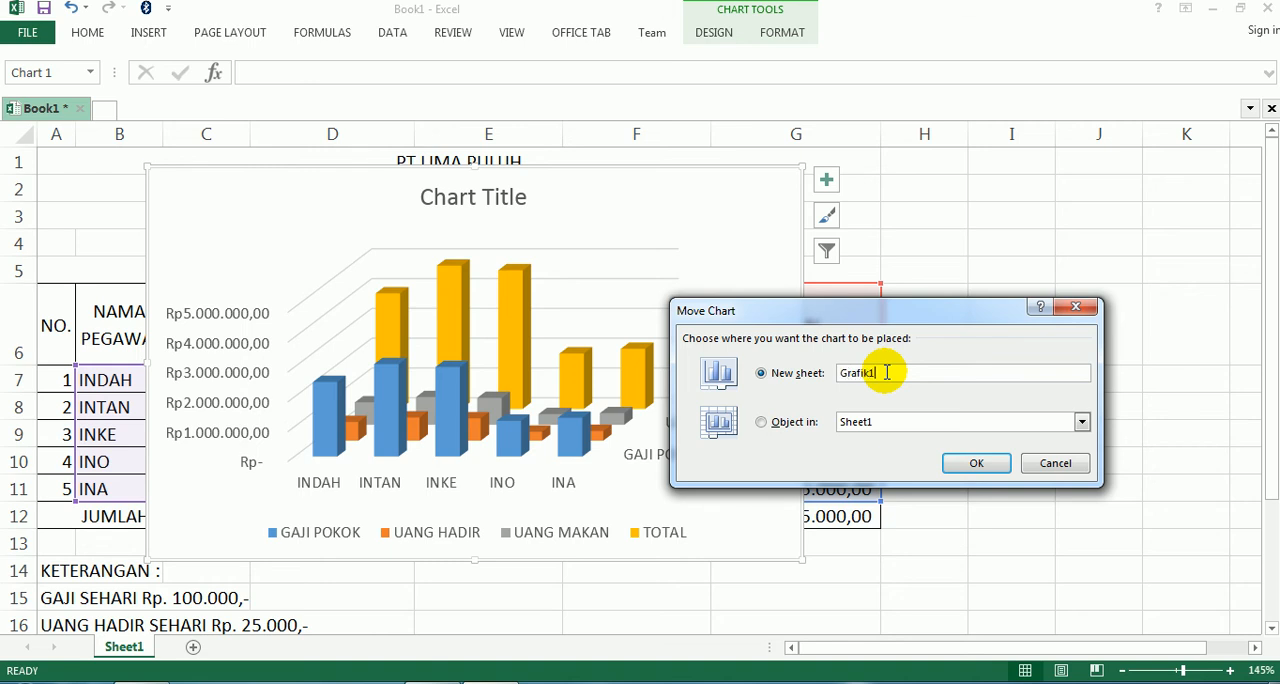
click(972, 464)
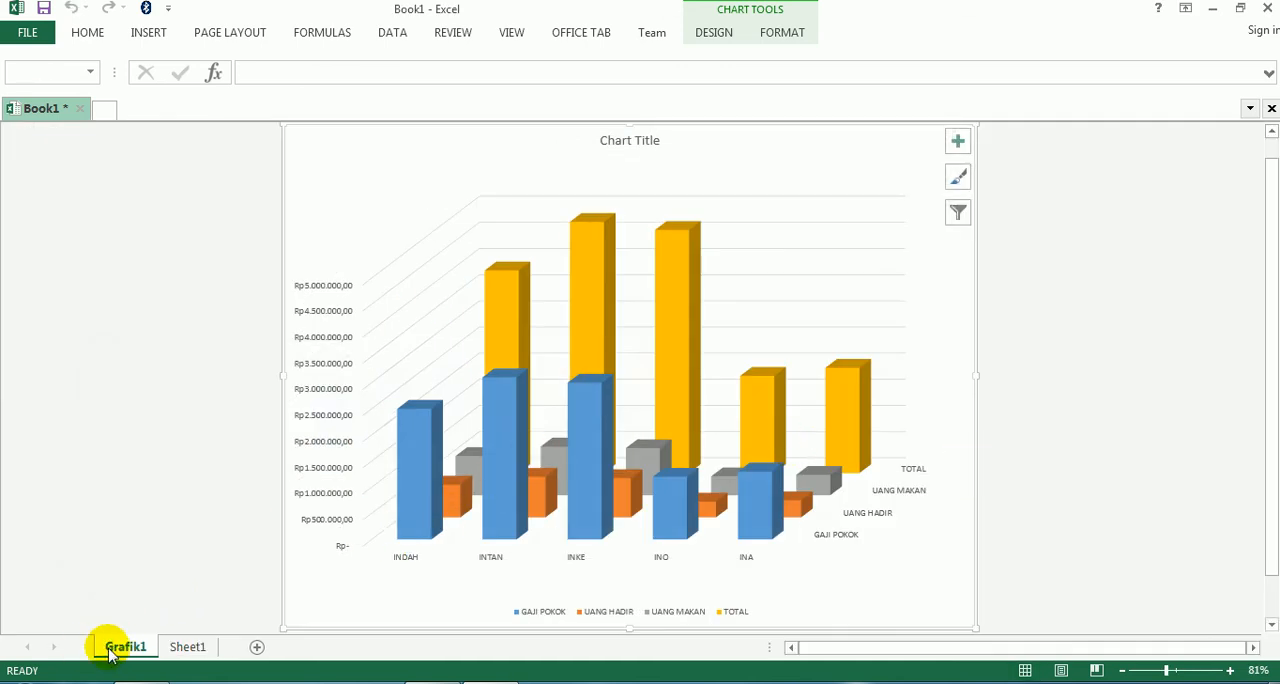
- Compare the salary table on Sheet1 with the chart on Grafik1, ending on the chart sheet
click(200, 647)
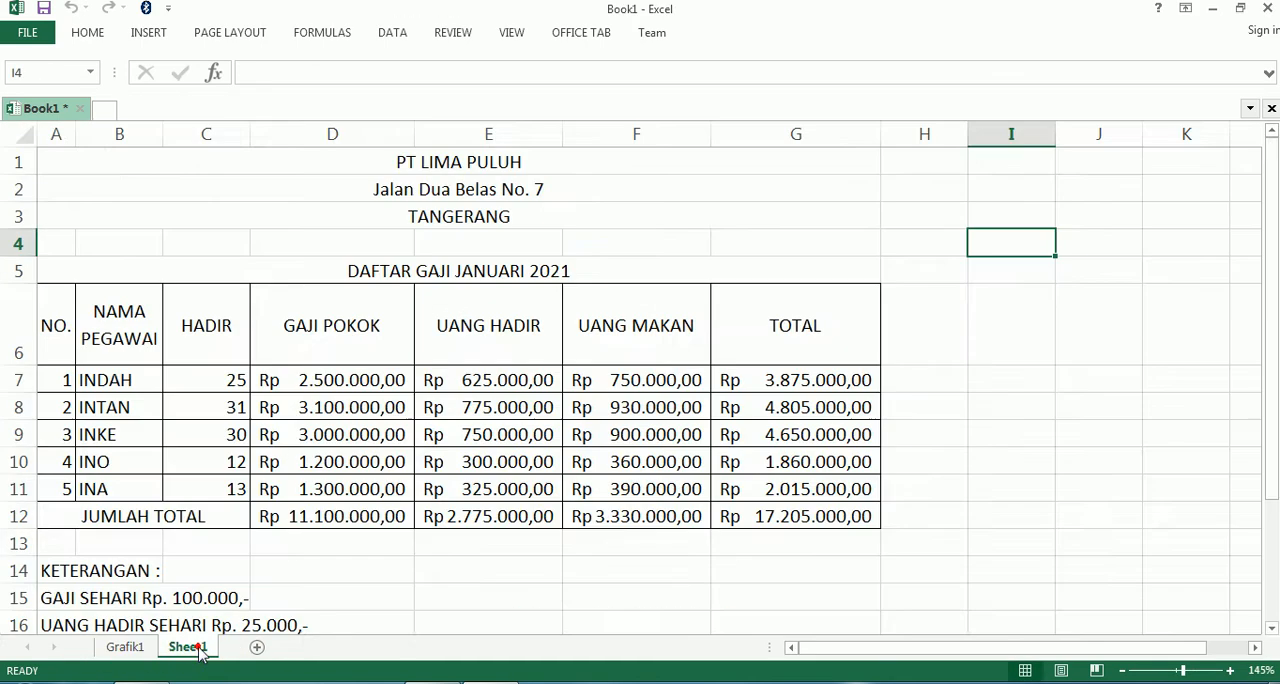
click(140, 650)
click(186, 647)
click(127, 648)
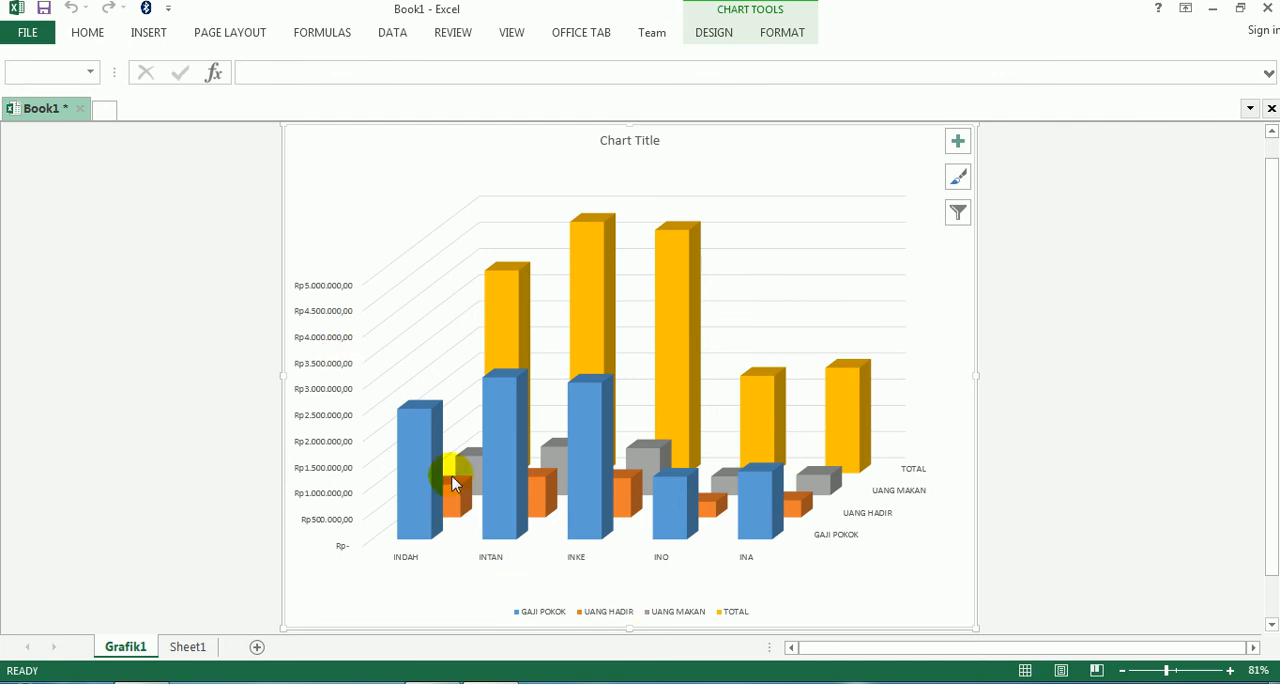
mouse_move(557, 508)
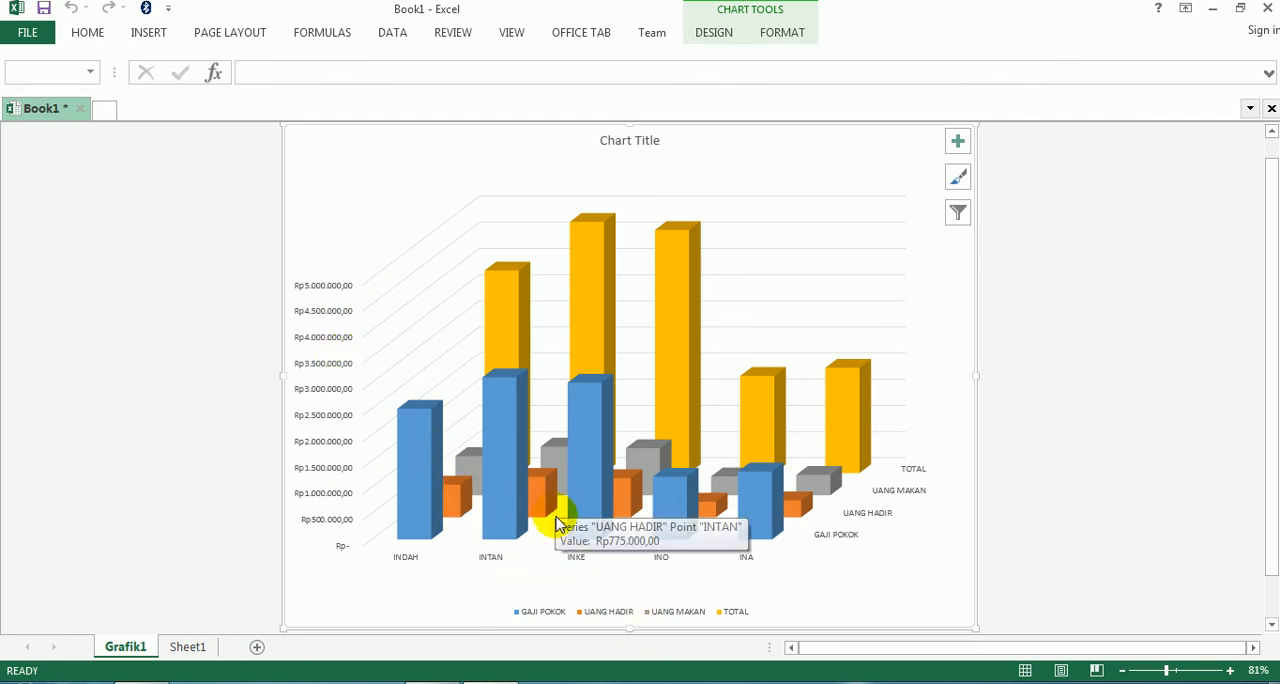
- Show the chart elements of the Grafik1 chart and place the chart title with the Above Chart option
click(957, 143)
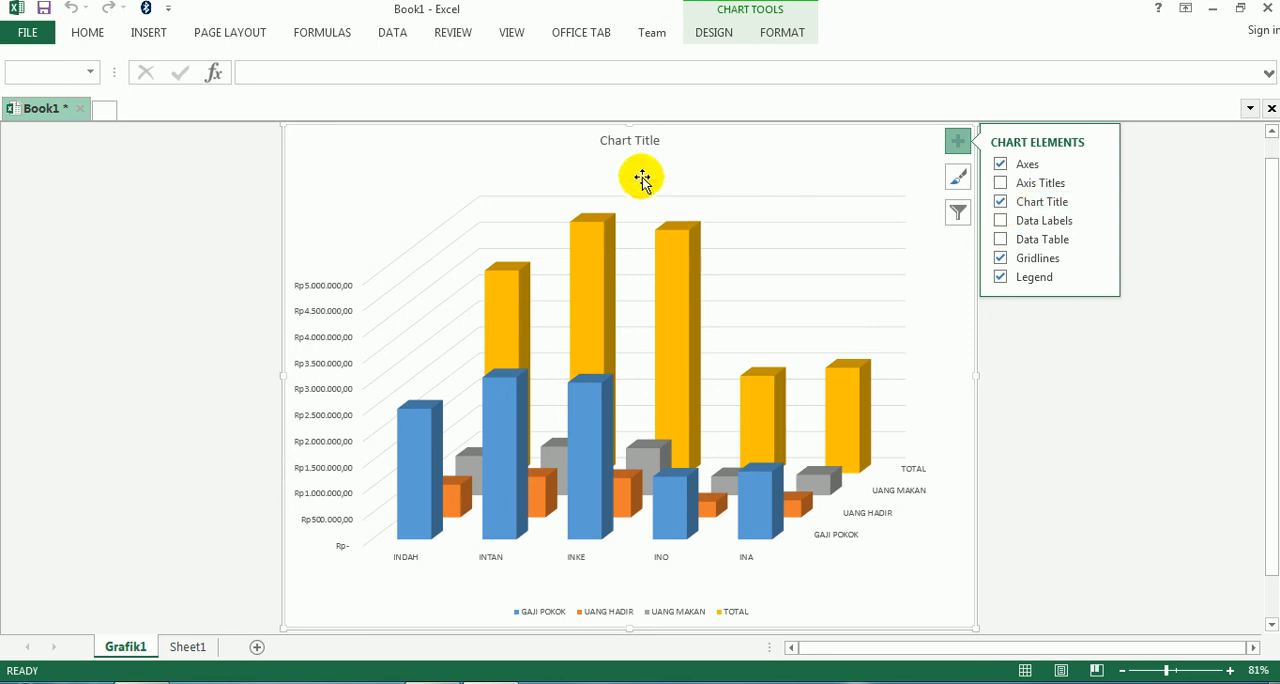
click(1100, 203)
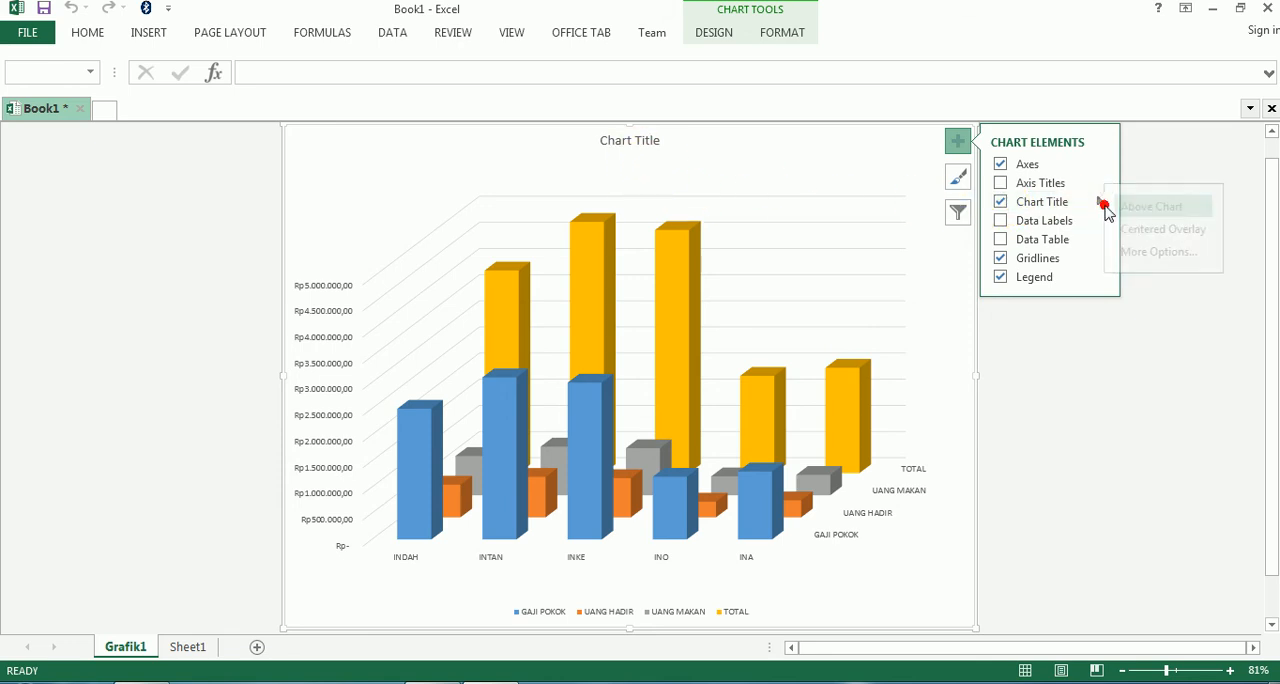
click(1163, 207)
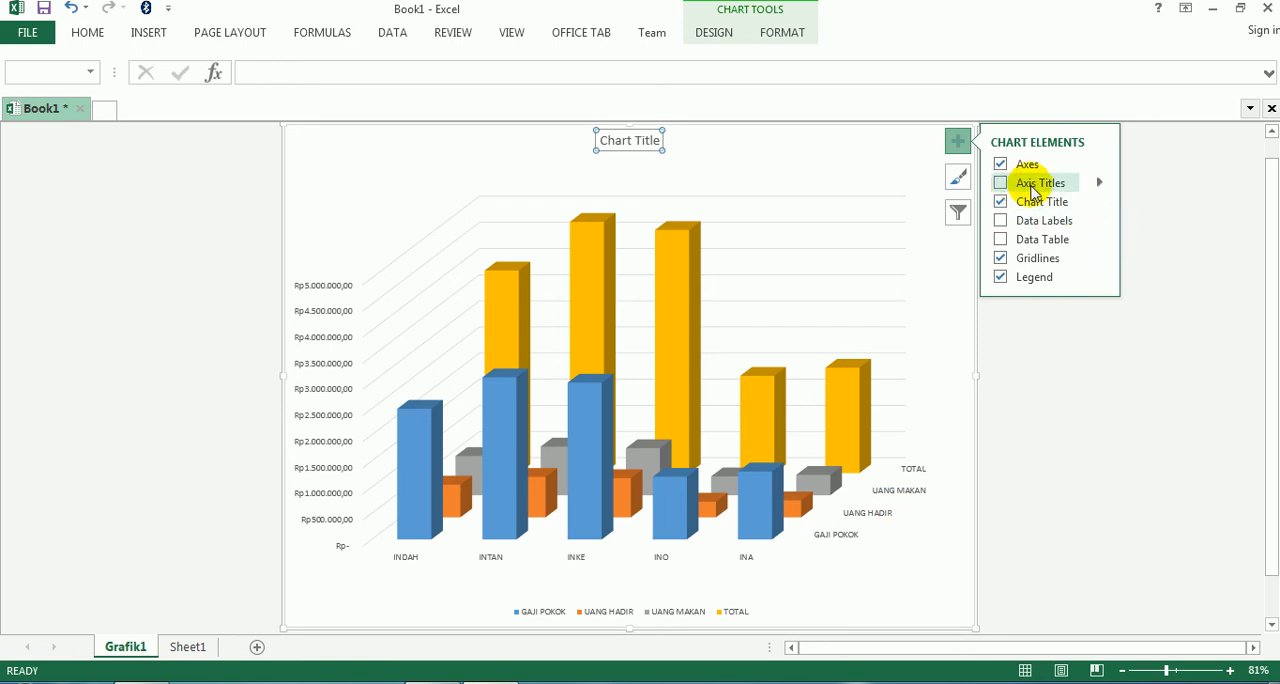
- Add primary horizontal, primary vertical and depth axis titles to the chart
click(1099, 185)
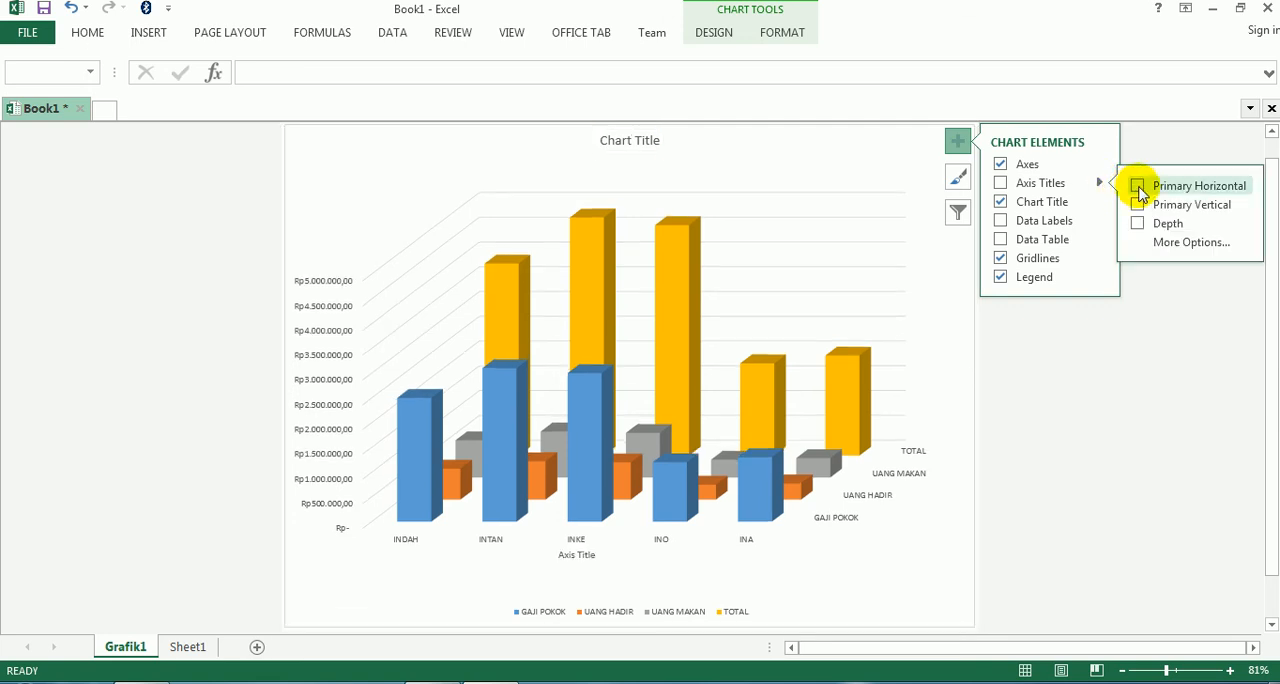
click(1139, 188)
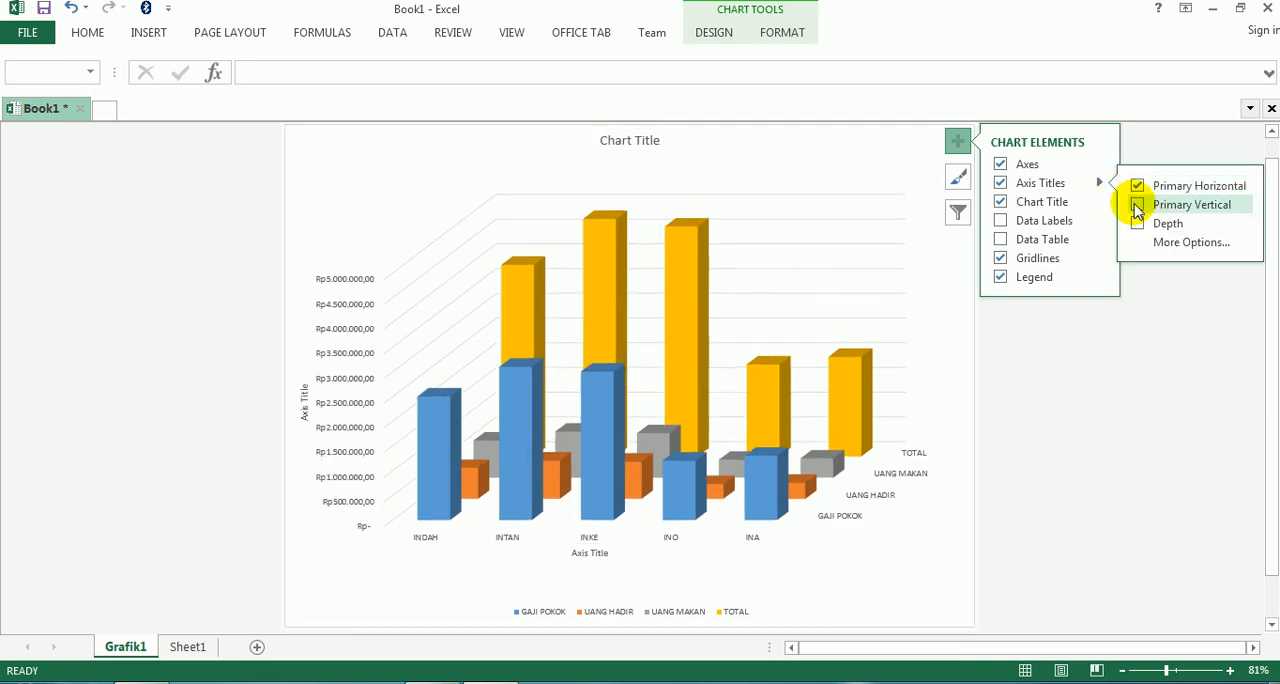
click(1137, 206)
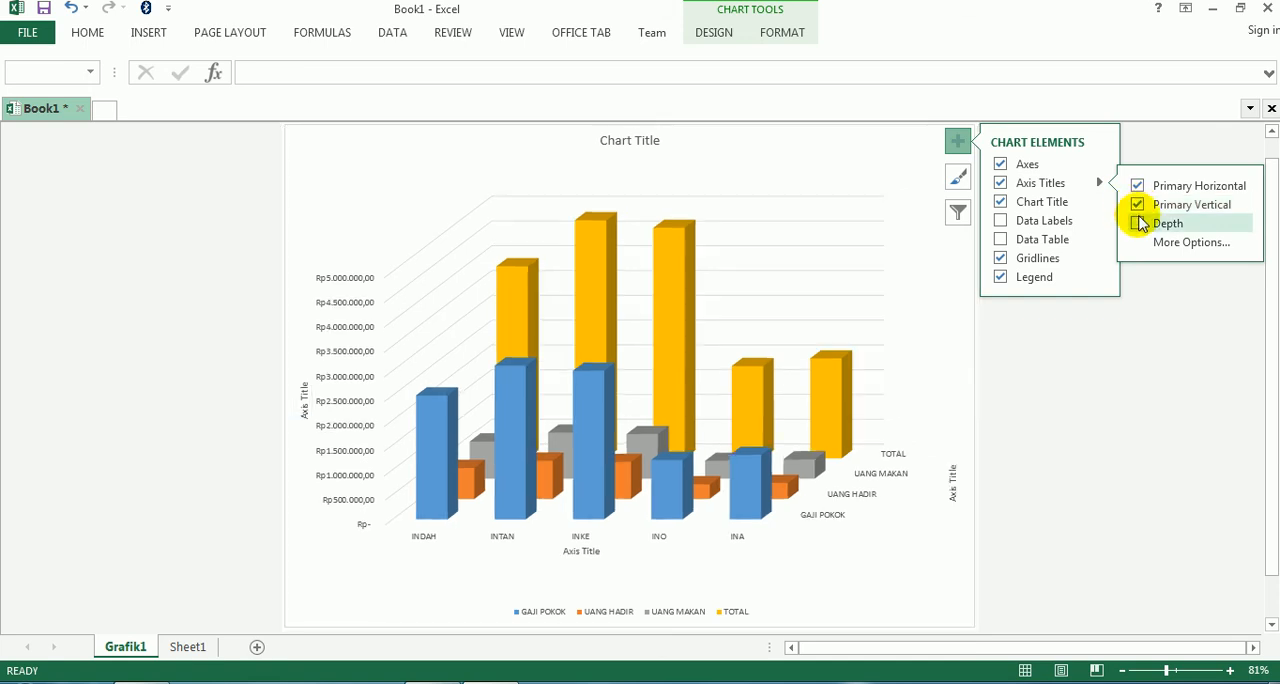
click(1138, 224)
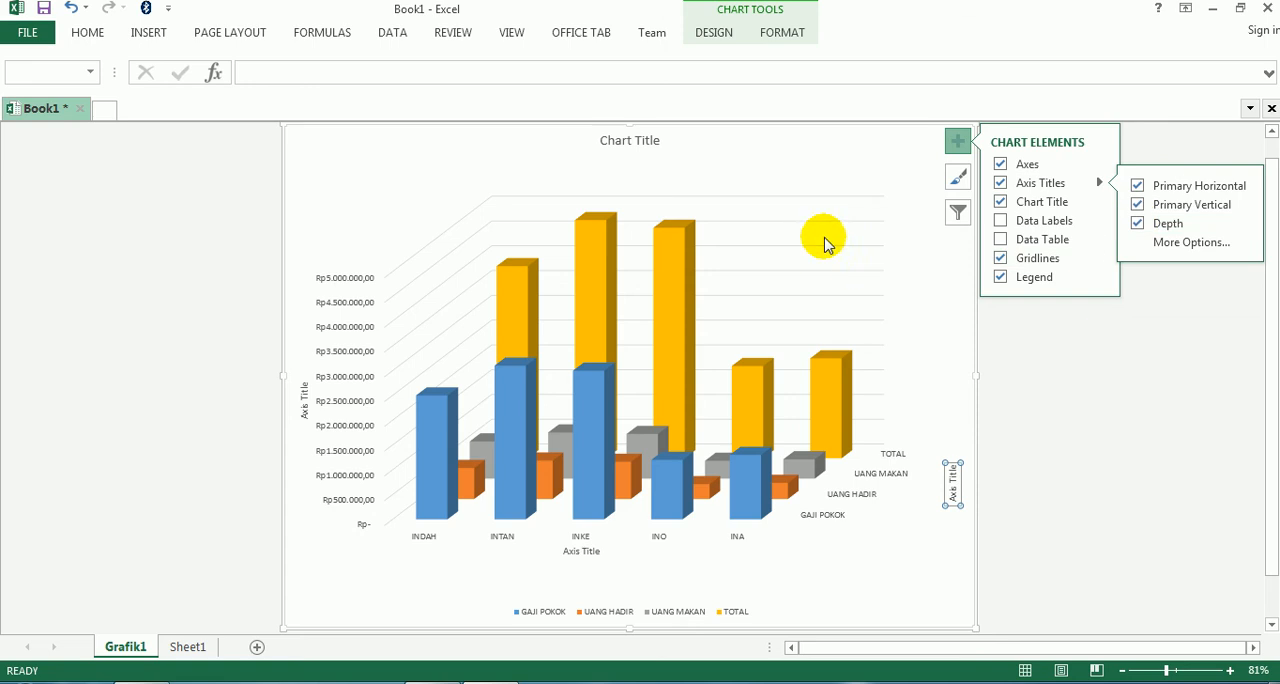
click(1066, 418)
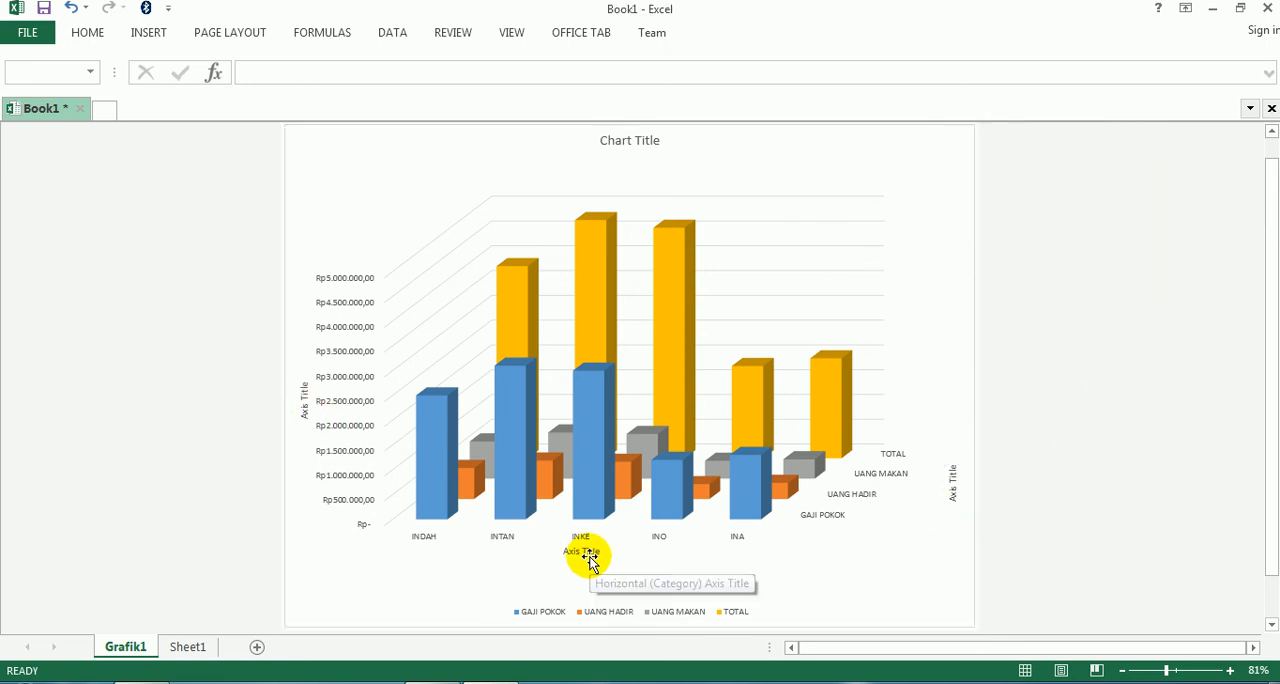
- Replace the placeholder chart title with the company name PT LIMA PULUH, checking the heading on Sheet1
click(621, 140)
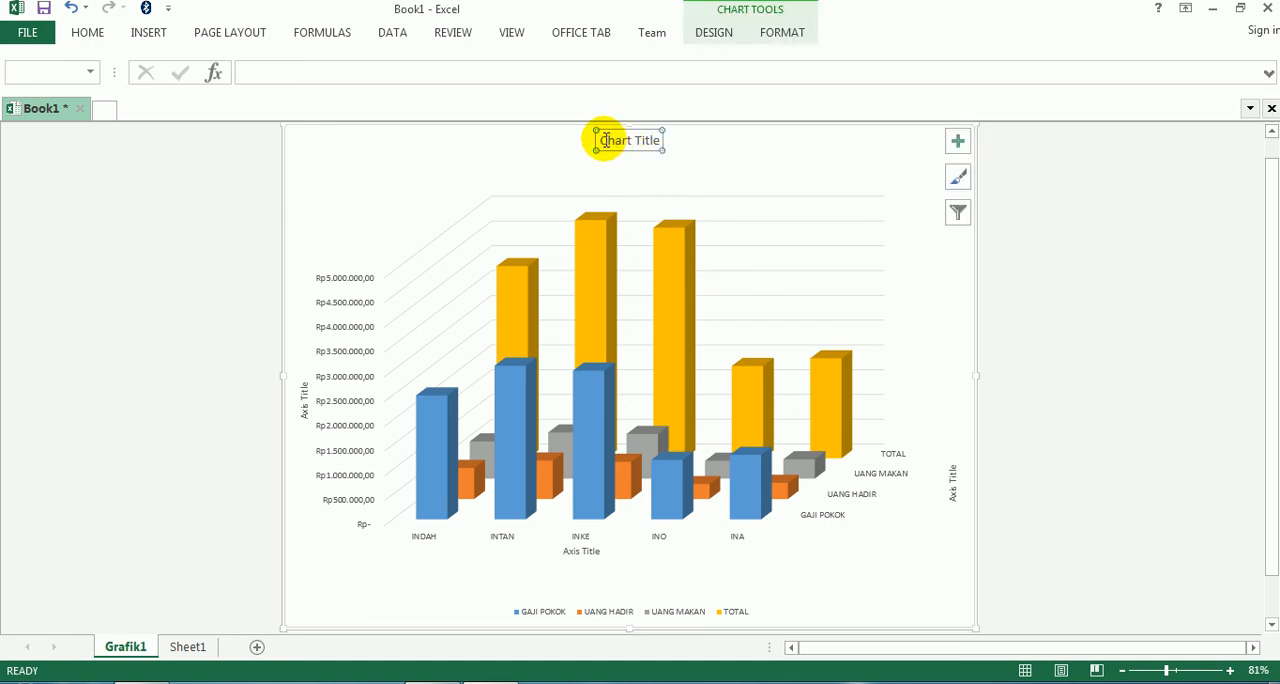
drag(600, 140, 674, 146)
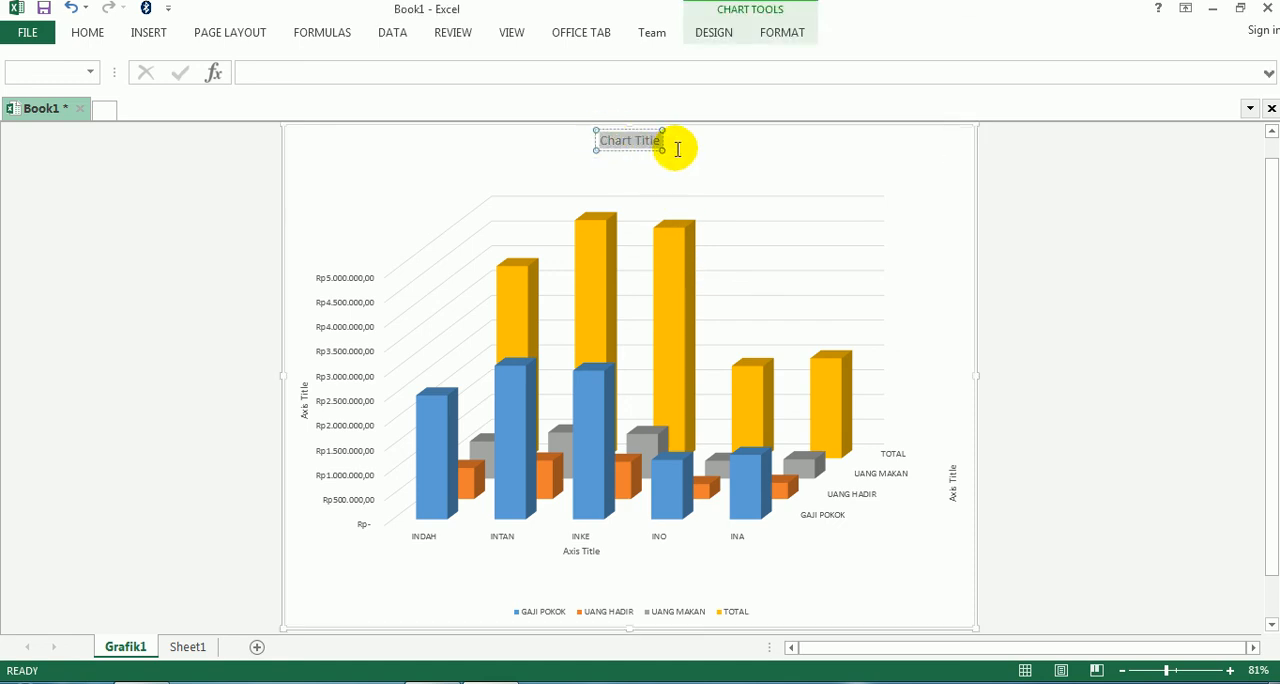
key(Caps_Lock)
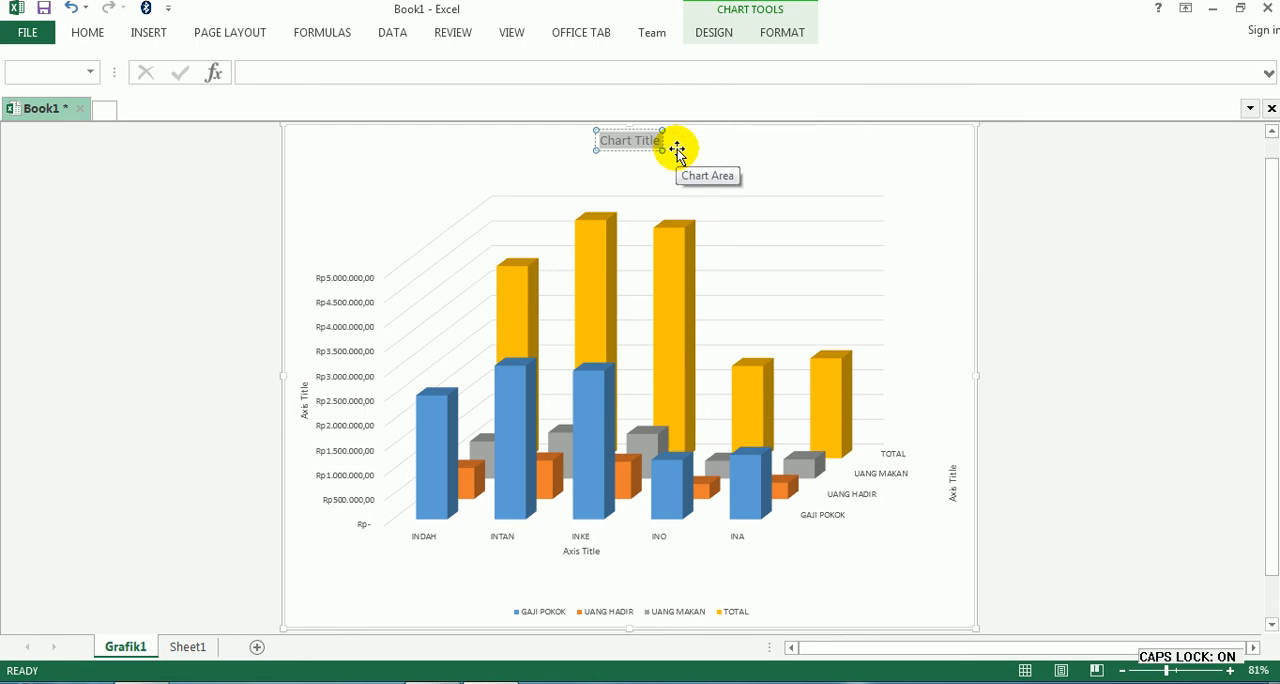
click(187, 646)
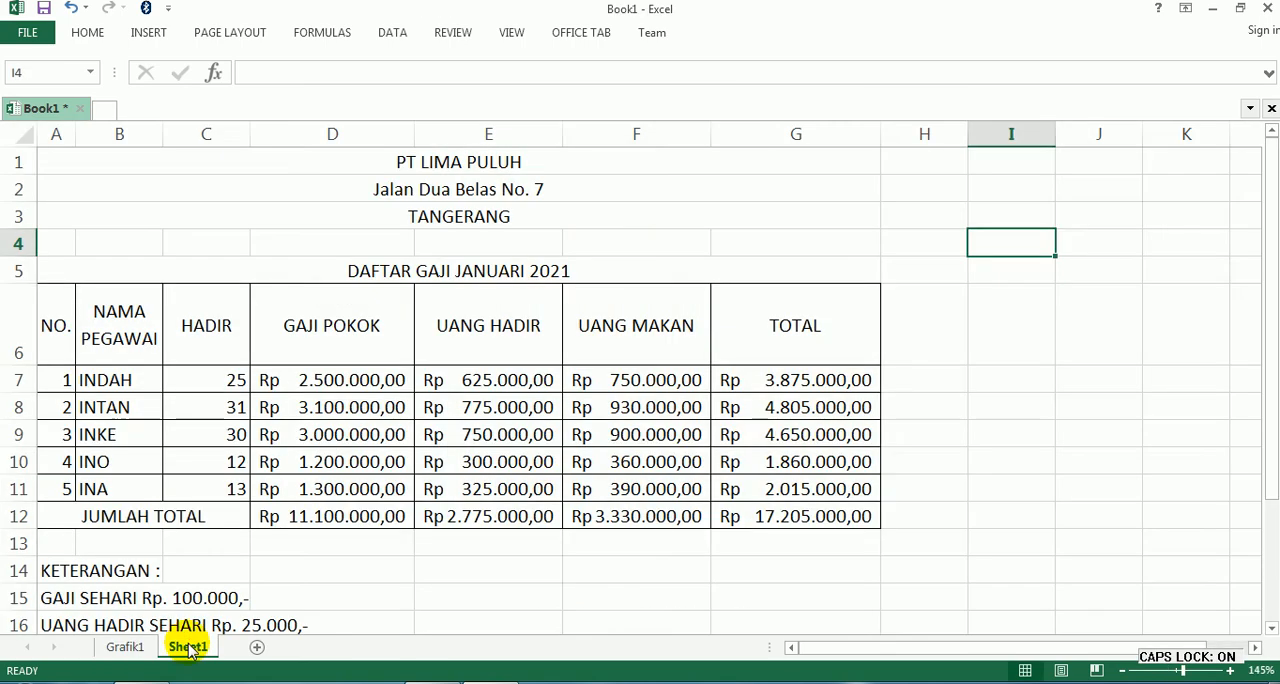
click(126, 647)
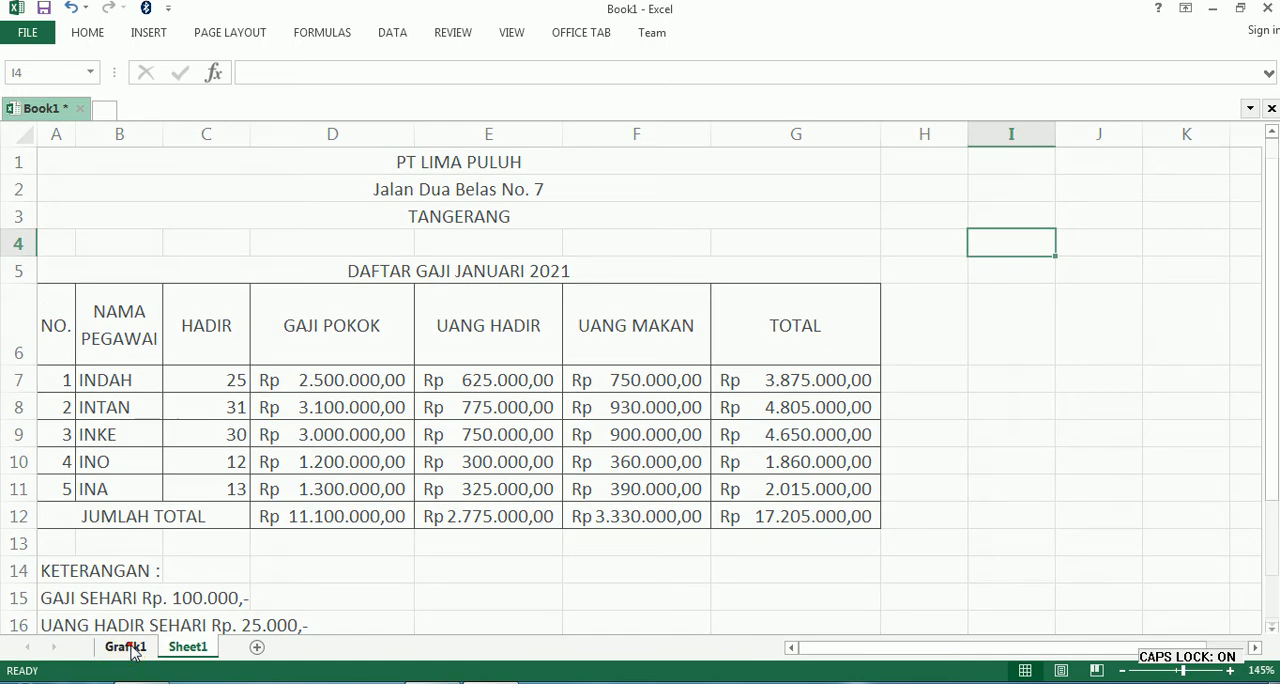
text(PT)
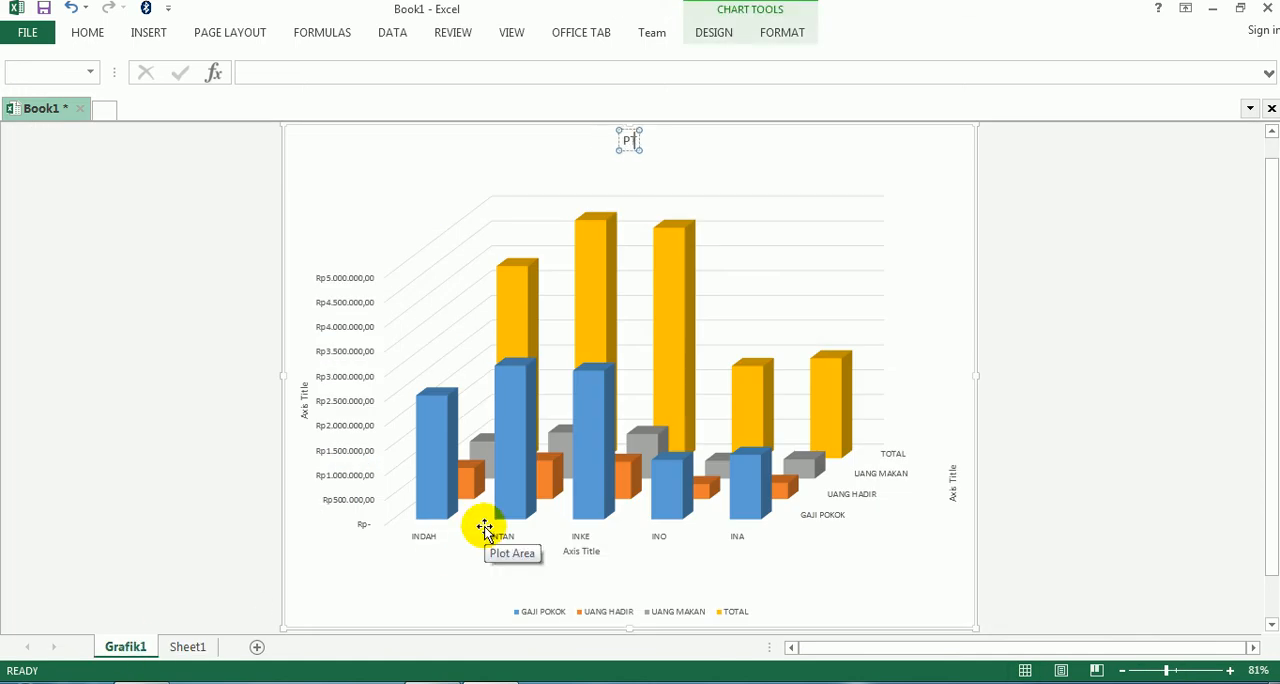
text( LIMAPU)
key(BackSpace)
key(BackSpace)
key(BackSpace)
text(PULUH)
- Add a second chart title line reading GRAFIK GAJI JANUARI 2021, checking the table heading on Sheet1
key(Return)
click(188, 646)
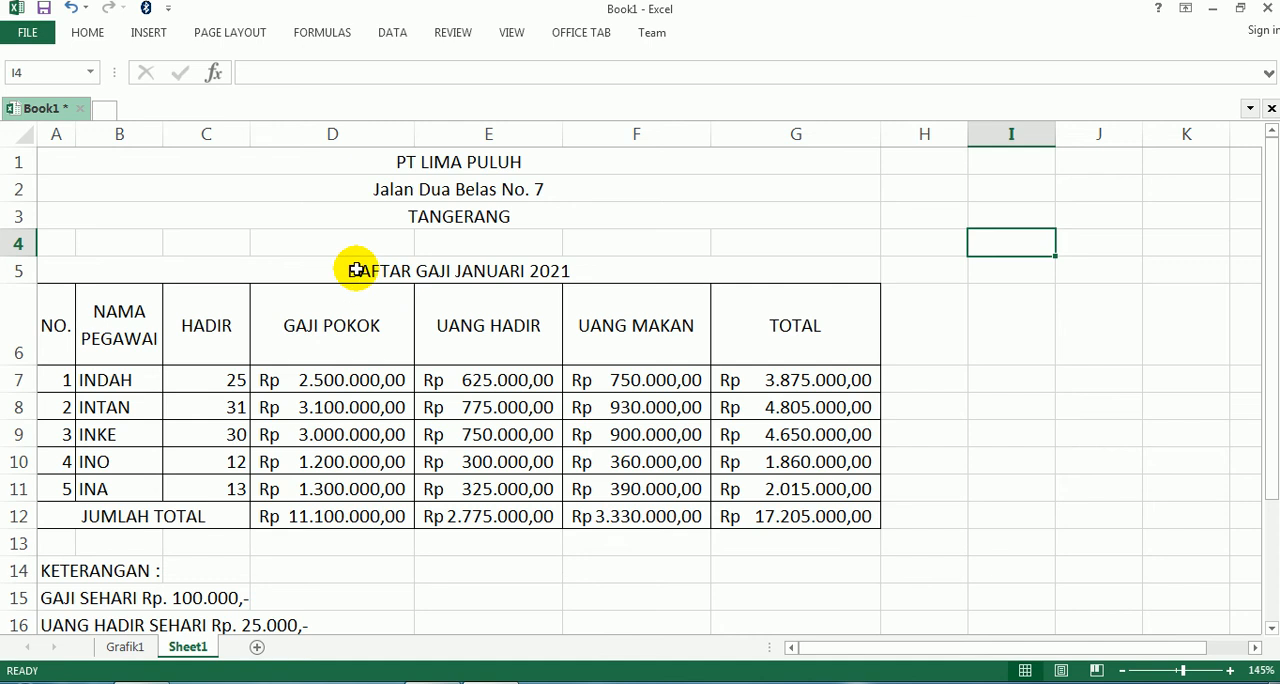
click(126, 647)
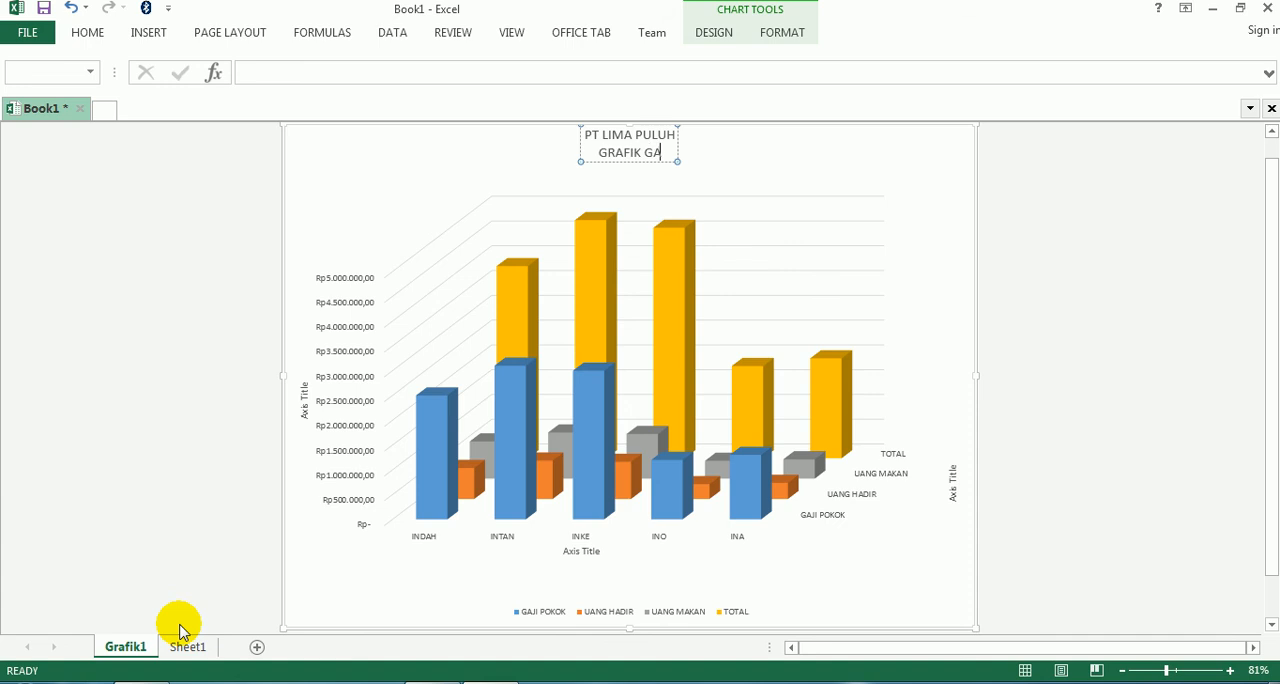
text(JAN)
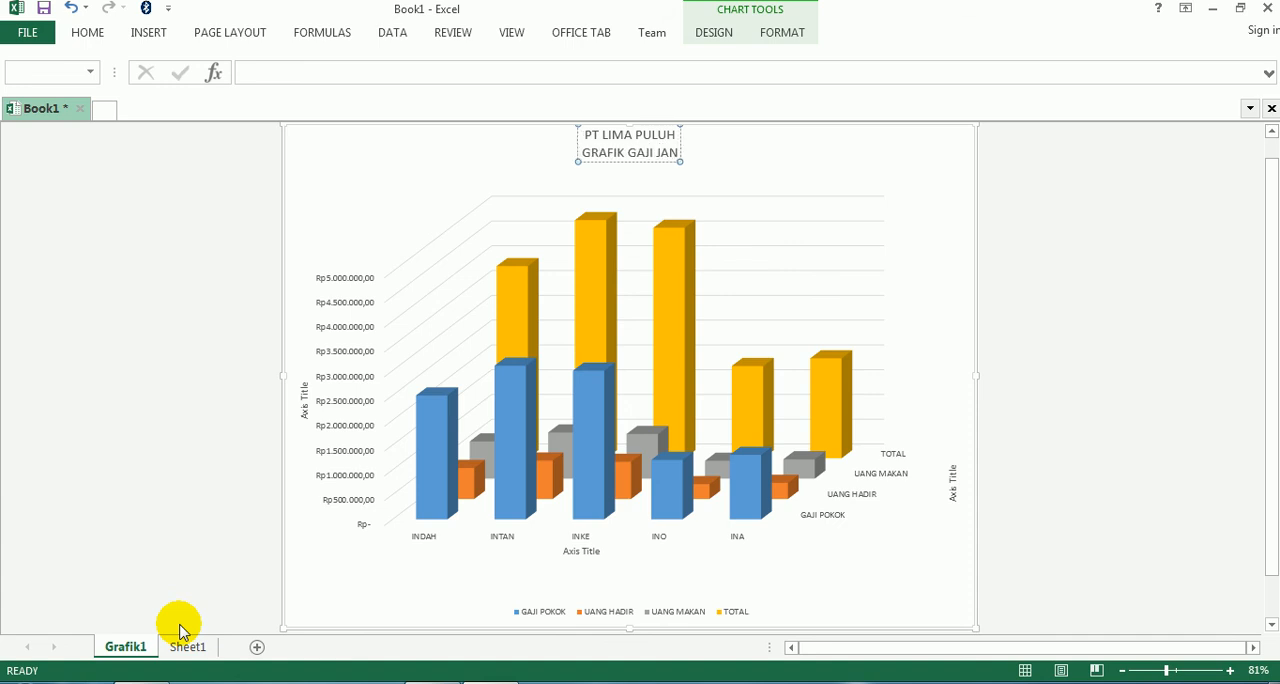
text(UARI 2021)
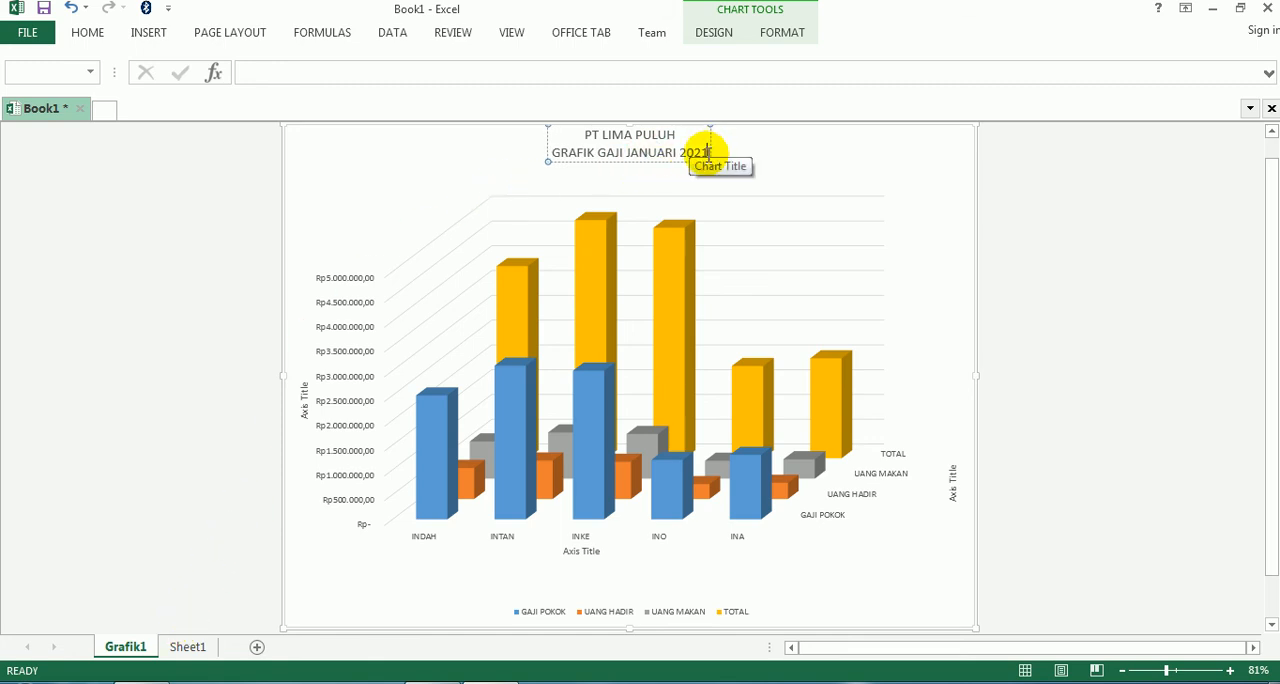
- Format both lines of the chart title in bold at font size 16
drag(708, 152, 576, 138)
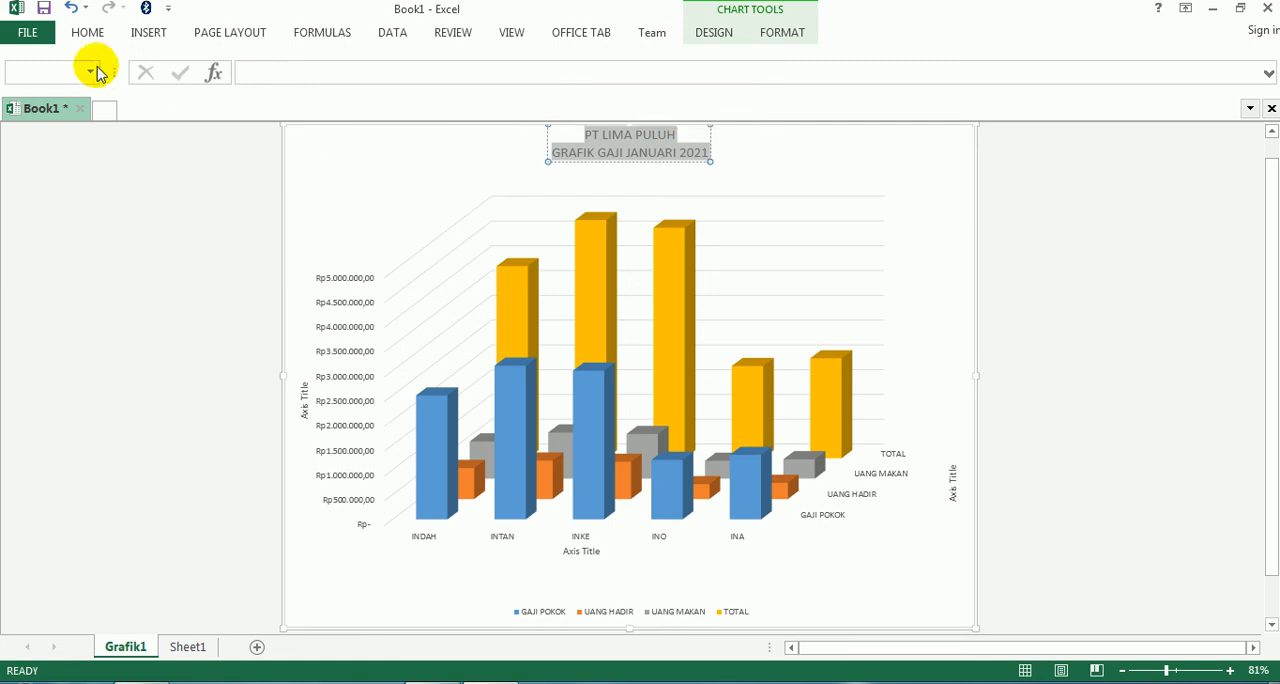
click(84, 33)
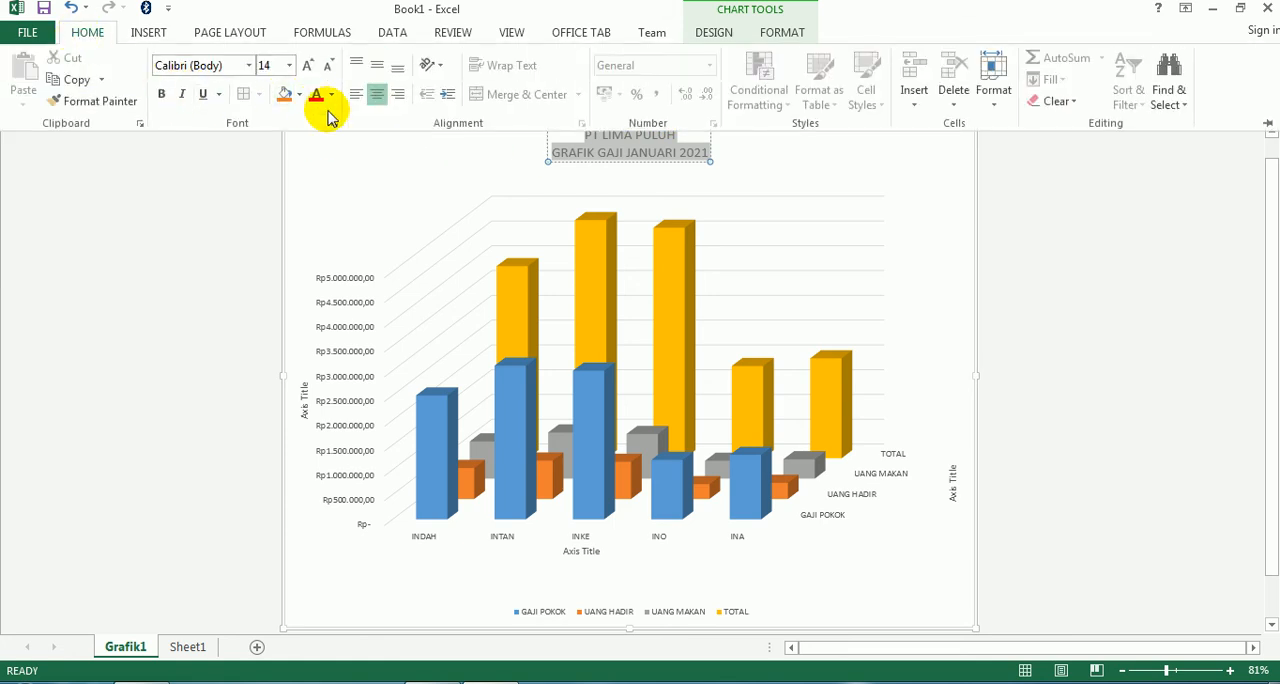
click(290, 66)
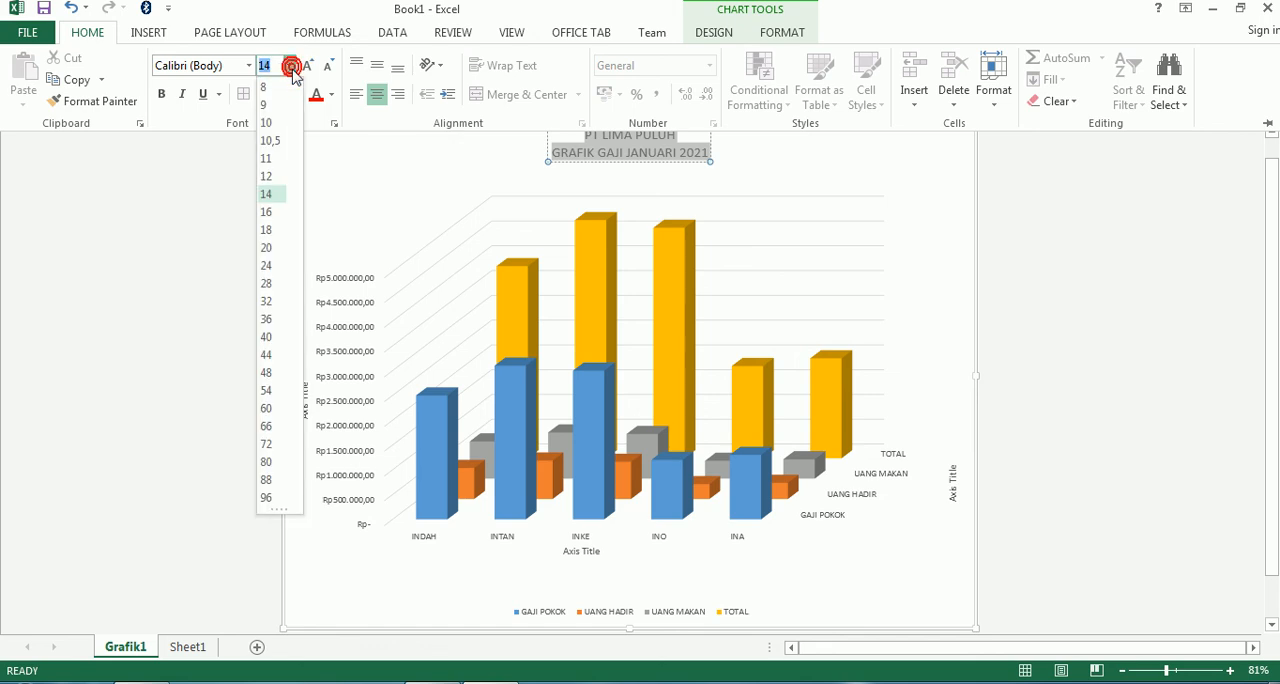
click(266, 212)
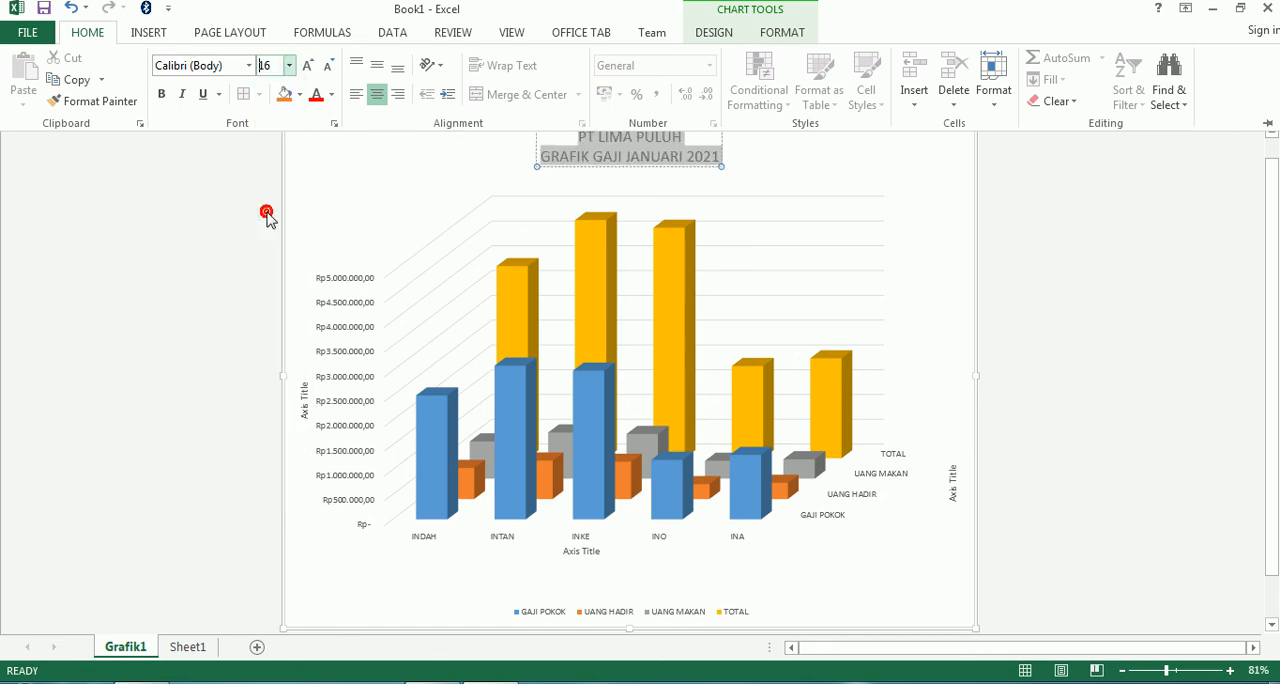
click(163, 96)
click(1077, 255)
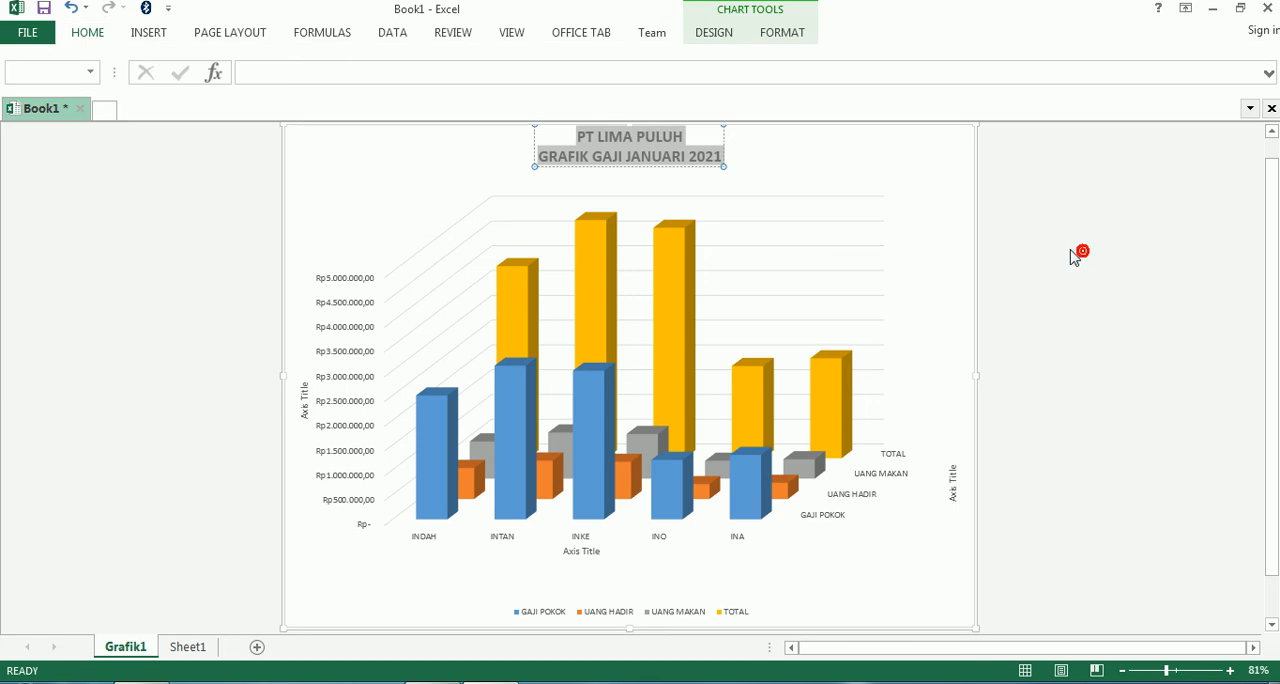
click(1060, 257)
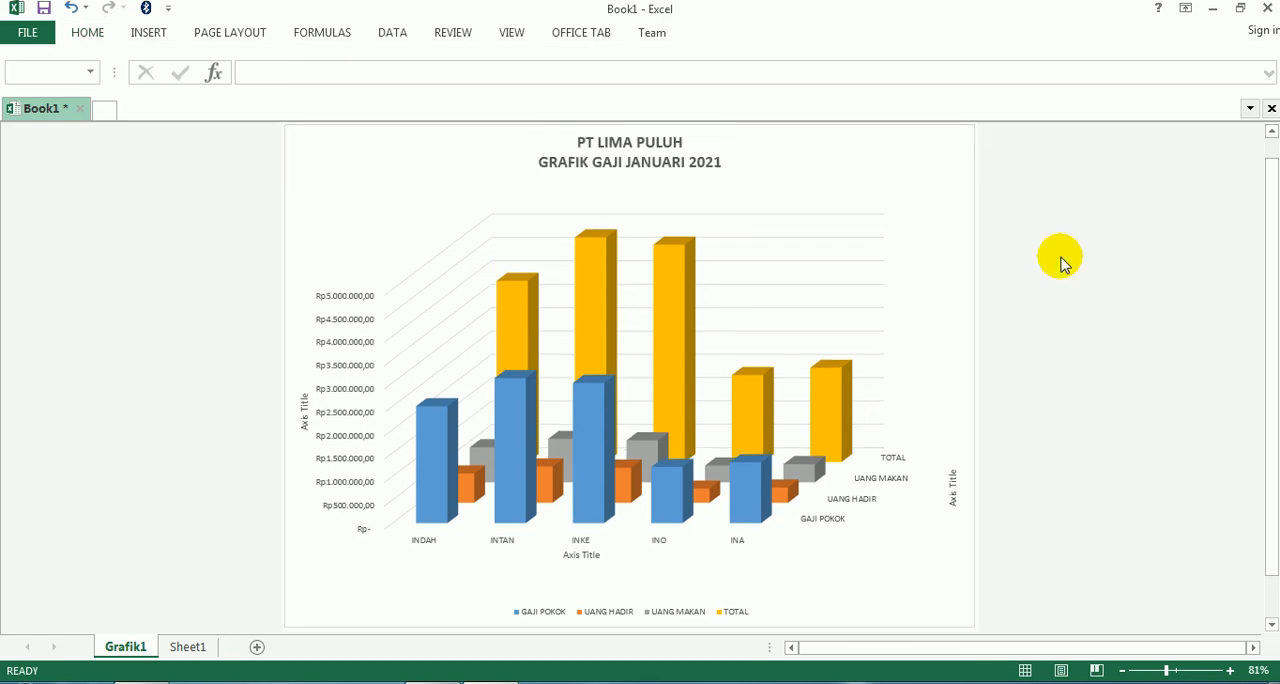
- Rename the vertical axis title to NOMINAL and the horizontal axis title to NAMA KARYAWAN
click(304, 401)
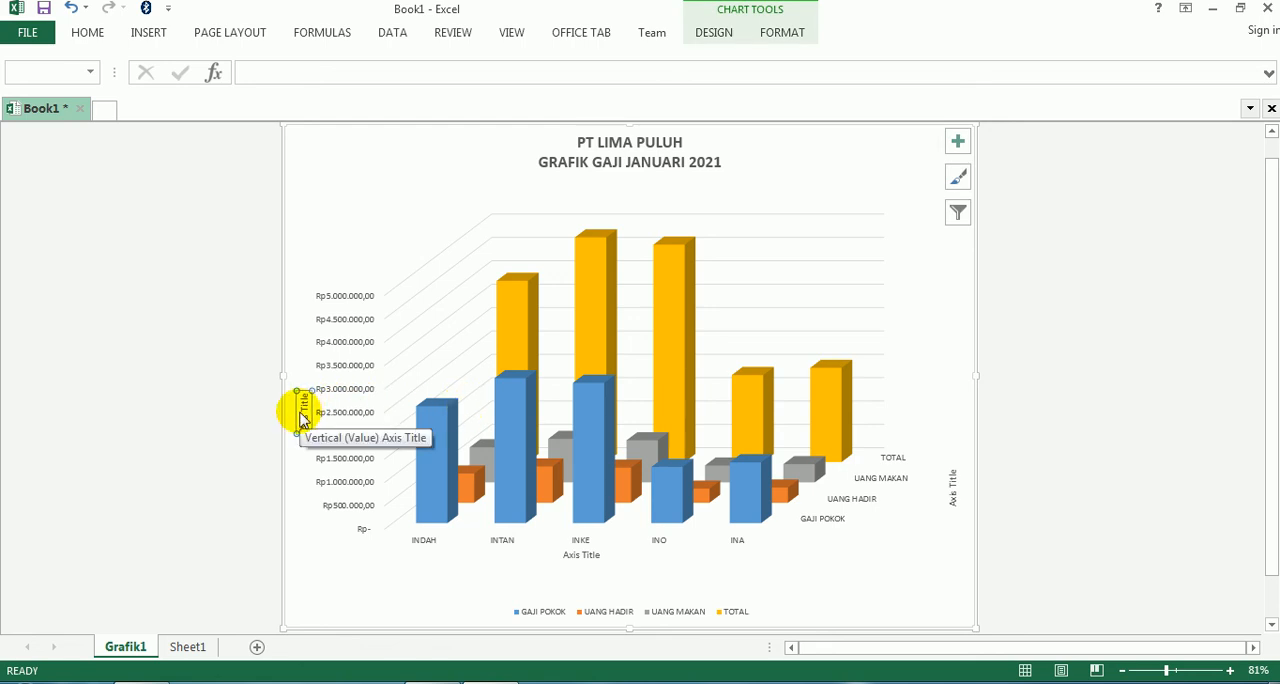
click(304, 410)
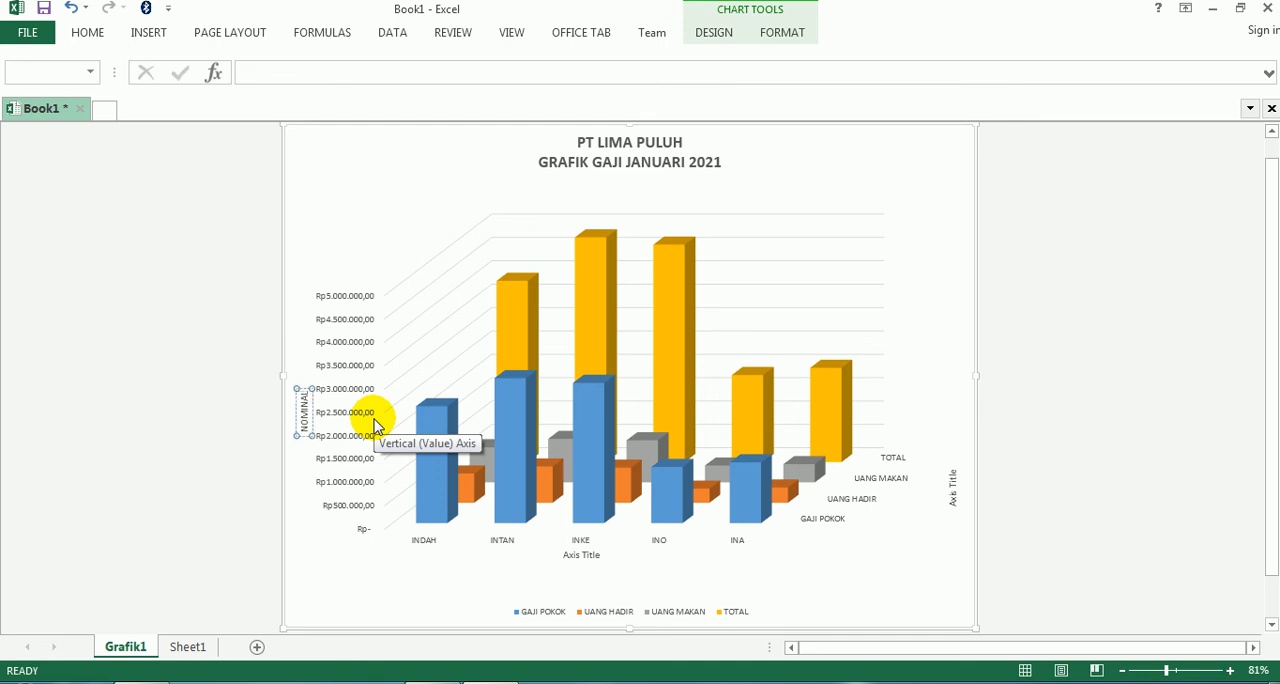
click(582, 558)
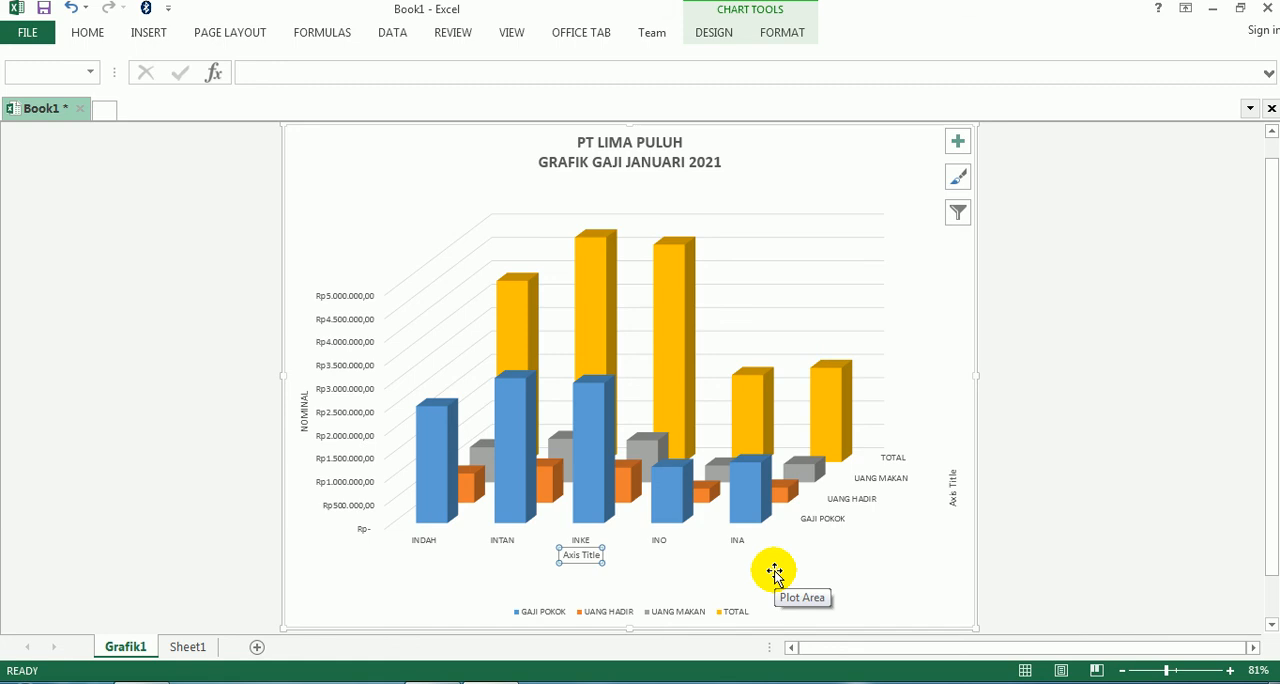
click(581, 555)
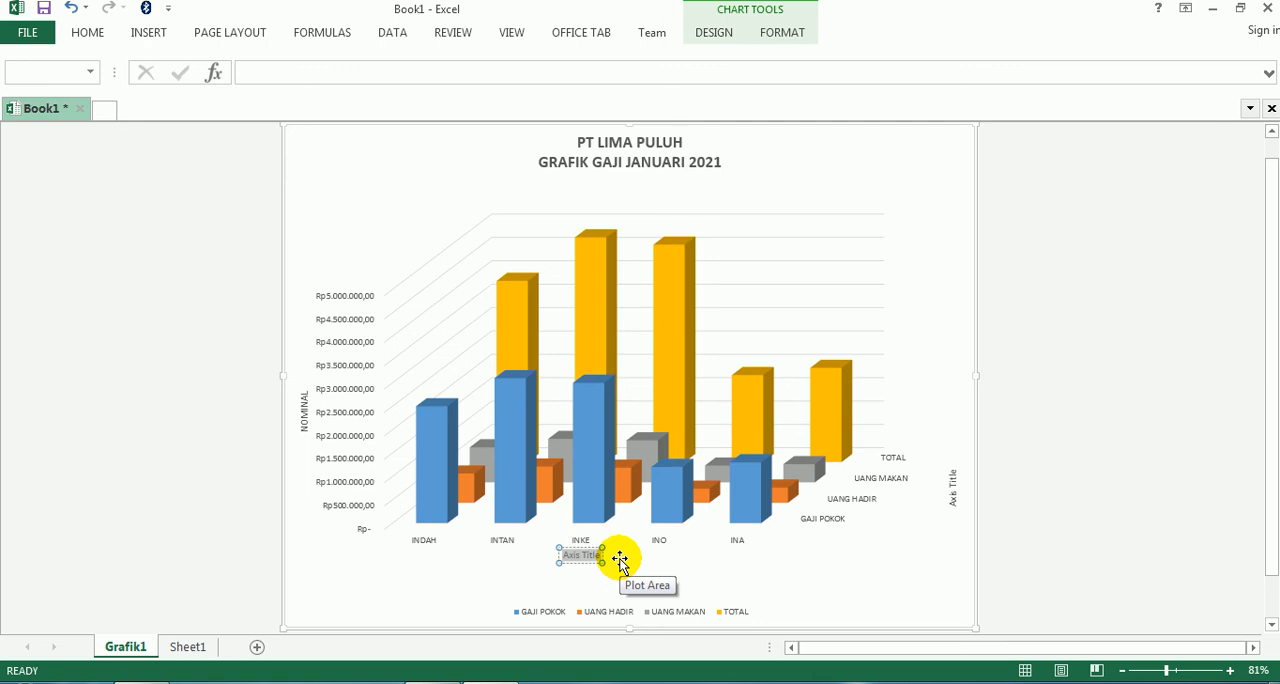
text(NAMA KARYAW)
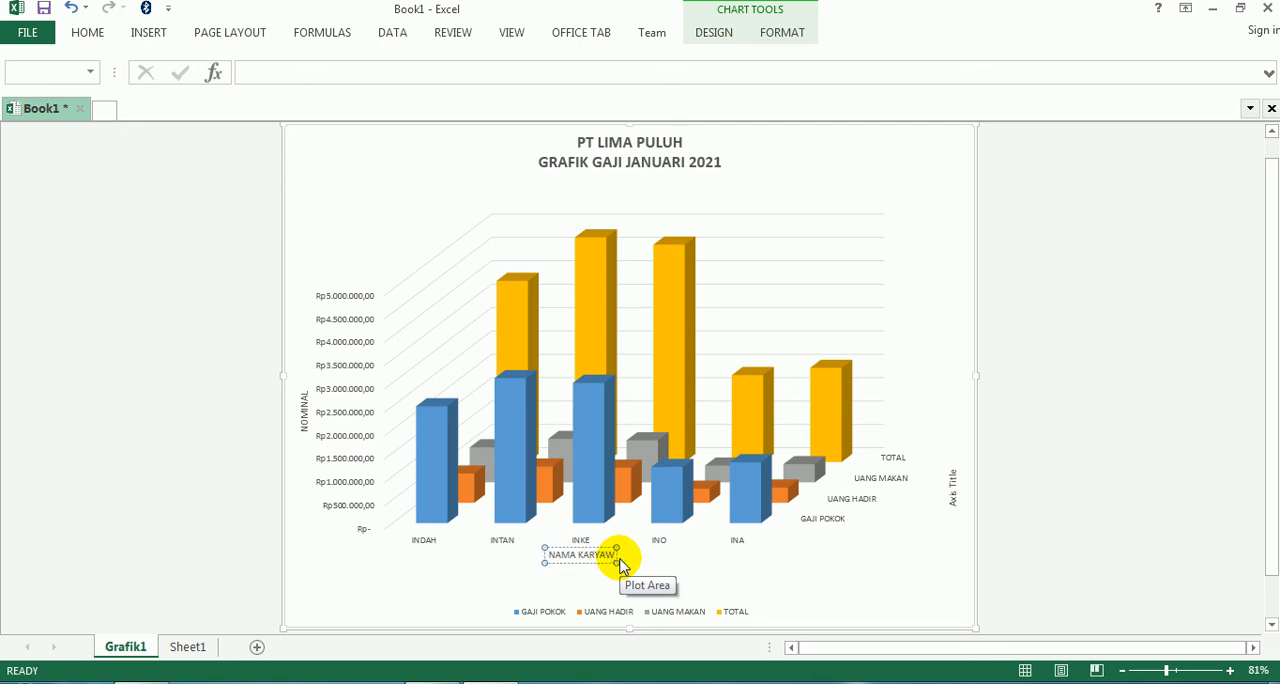
text(AN)
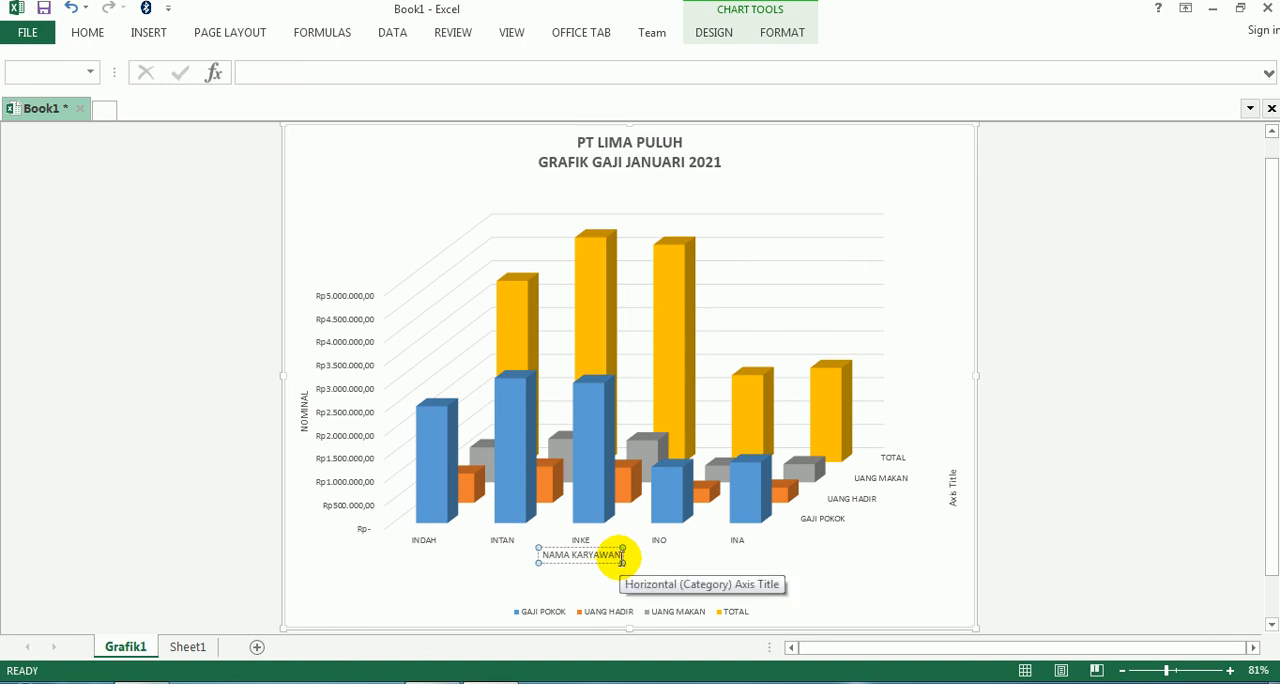
- Replace the depth axis title text with JENIS PENERIMAAN
click(956, 489)
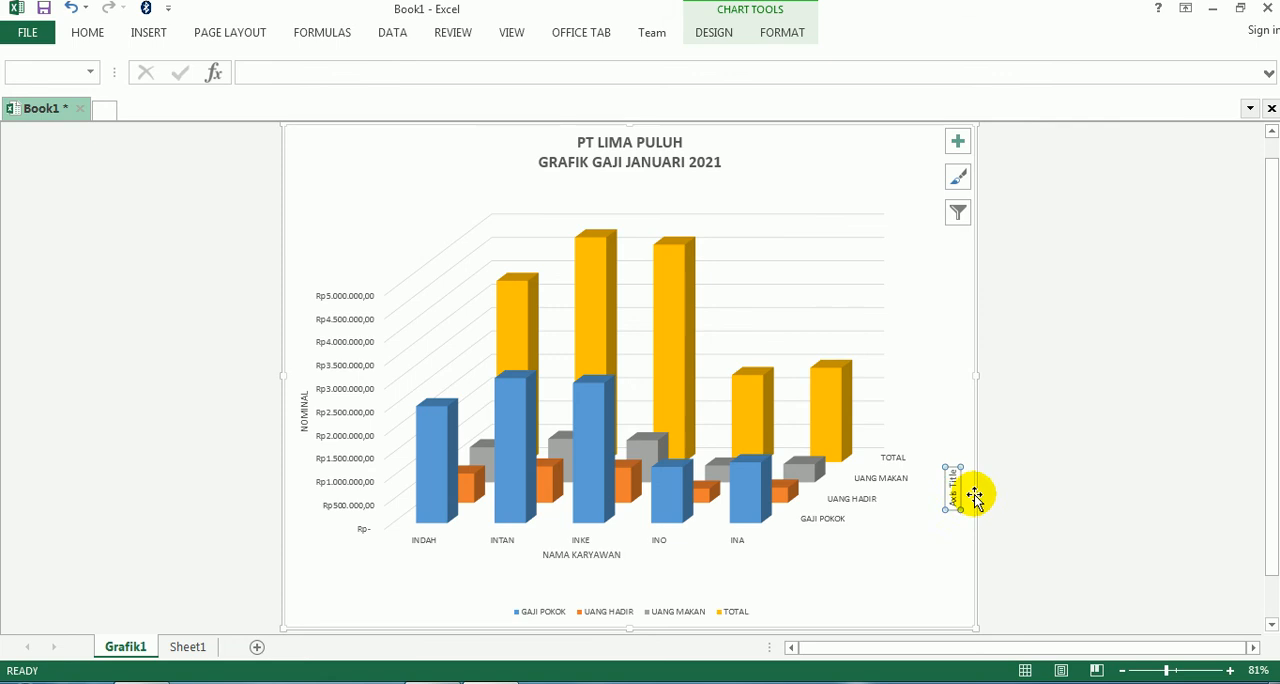
click(953, 488)
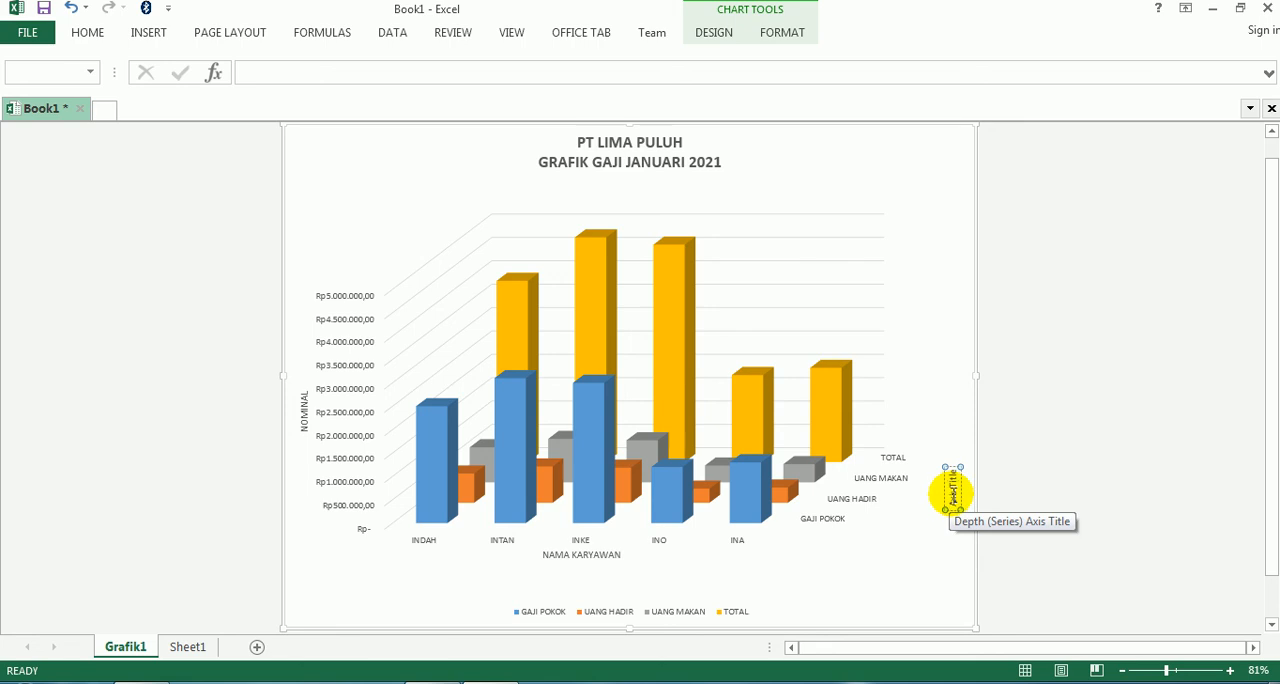
click(1070, 497)
click(950, 485)
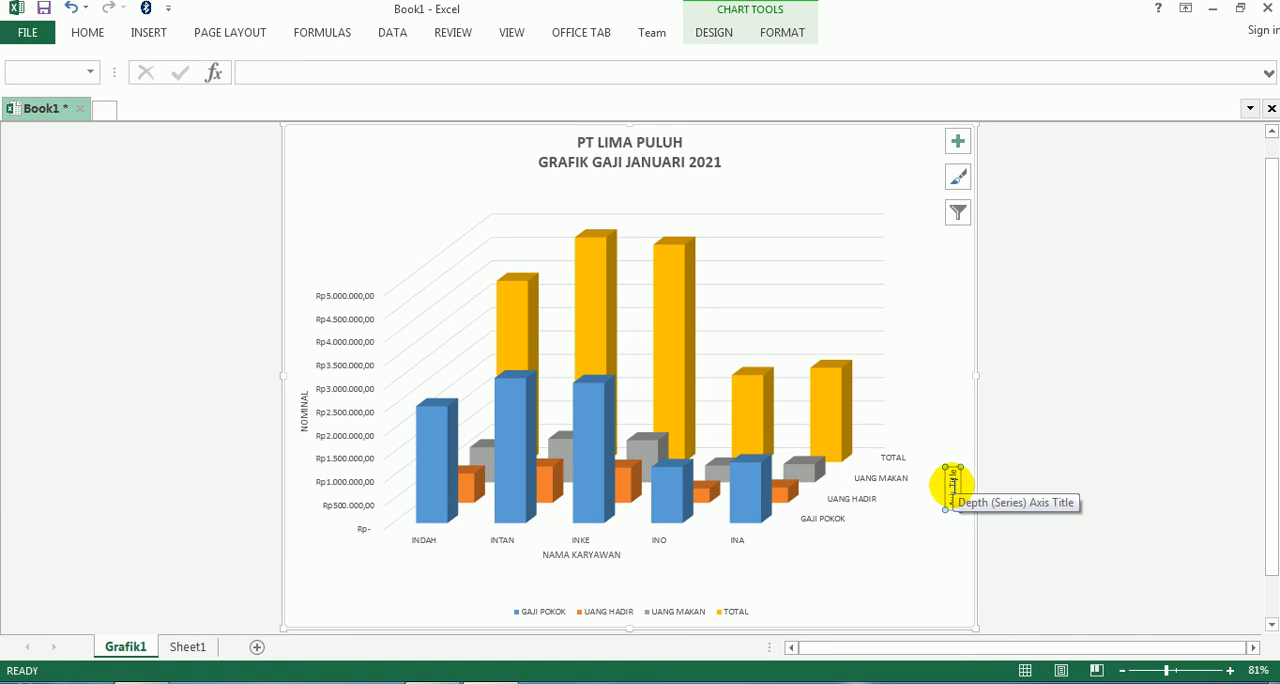
click(950, 485)
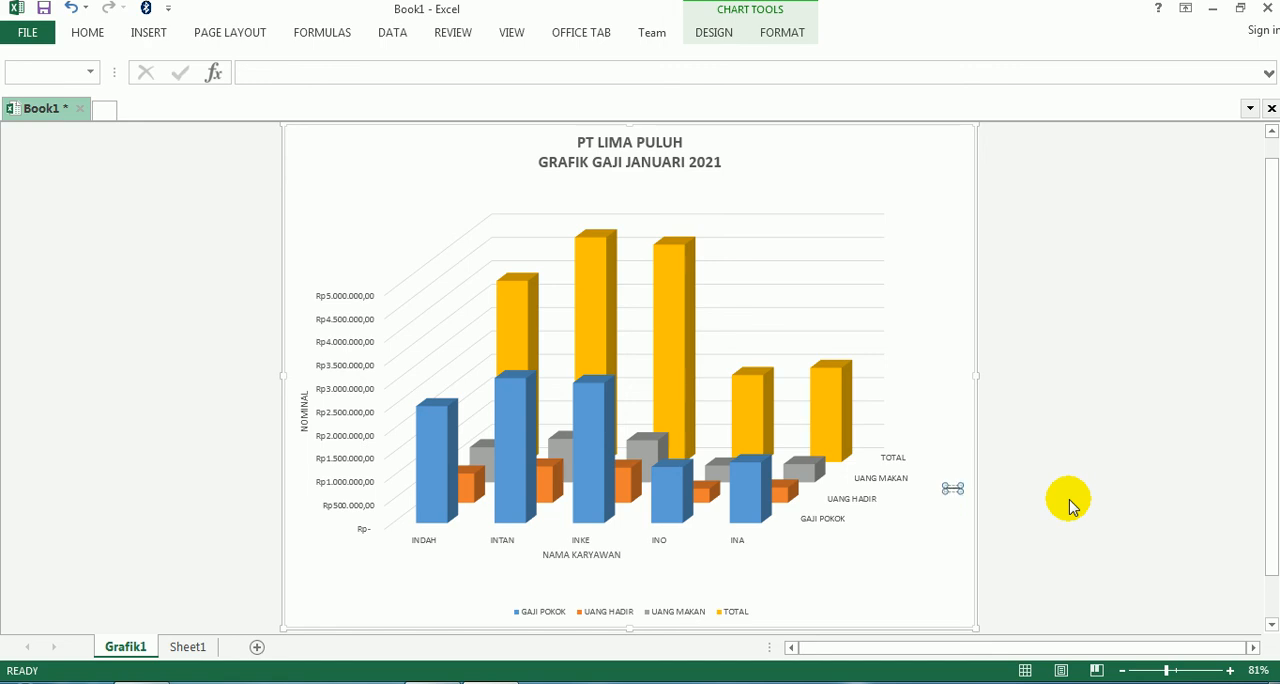
text(JENIS PENERIMAAN)
click(1072, 496)
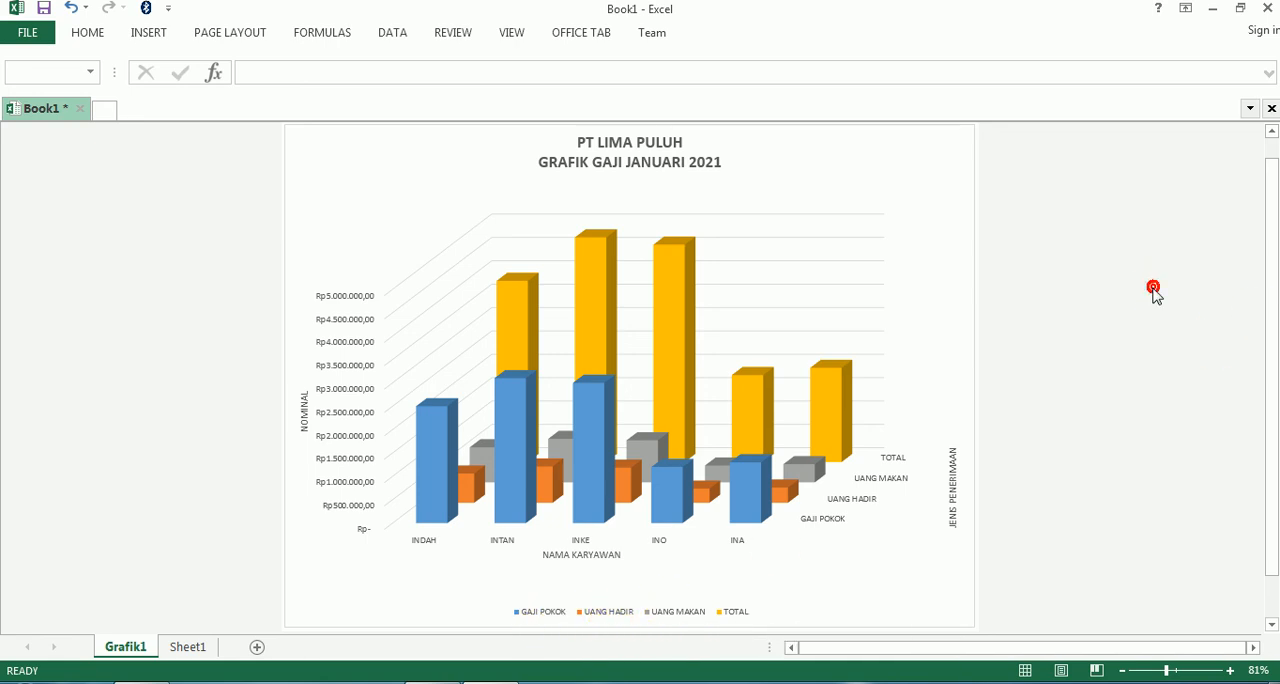
- Move the chart legend to the top, directly beneath the chart title
scroll(1150, 285, up, 1)
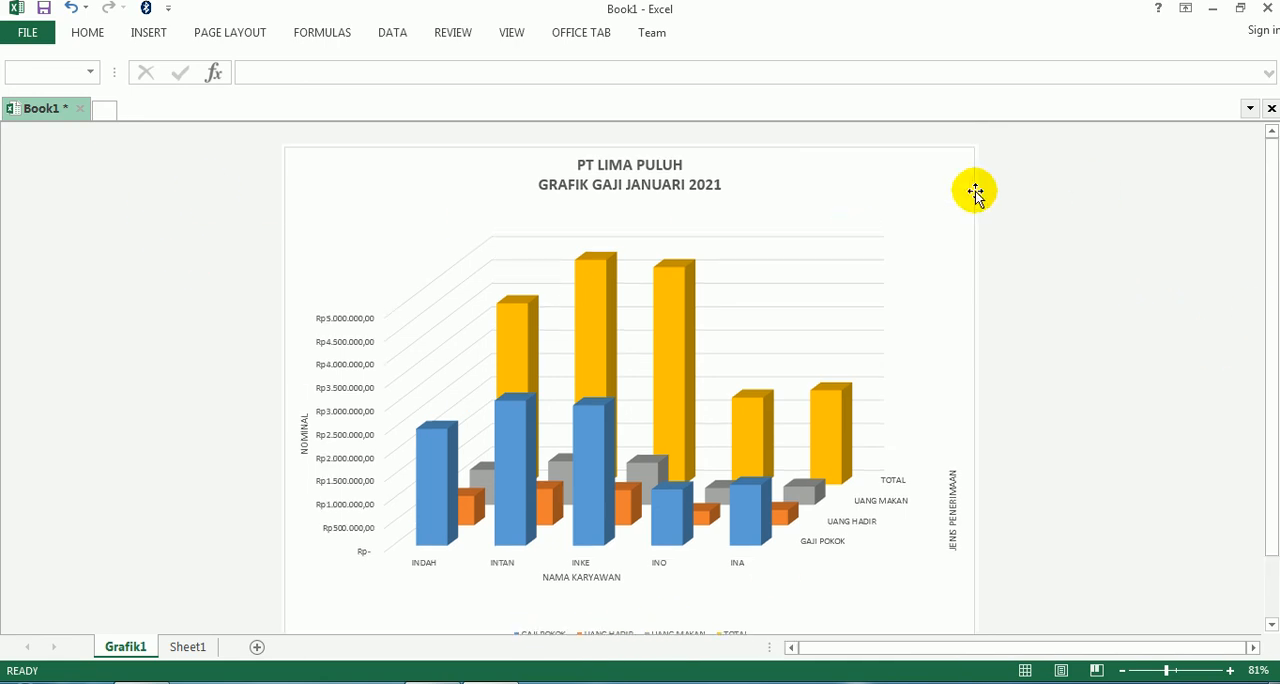
click(287, 153)
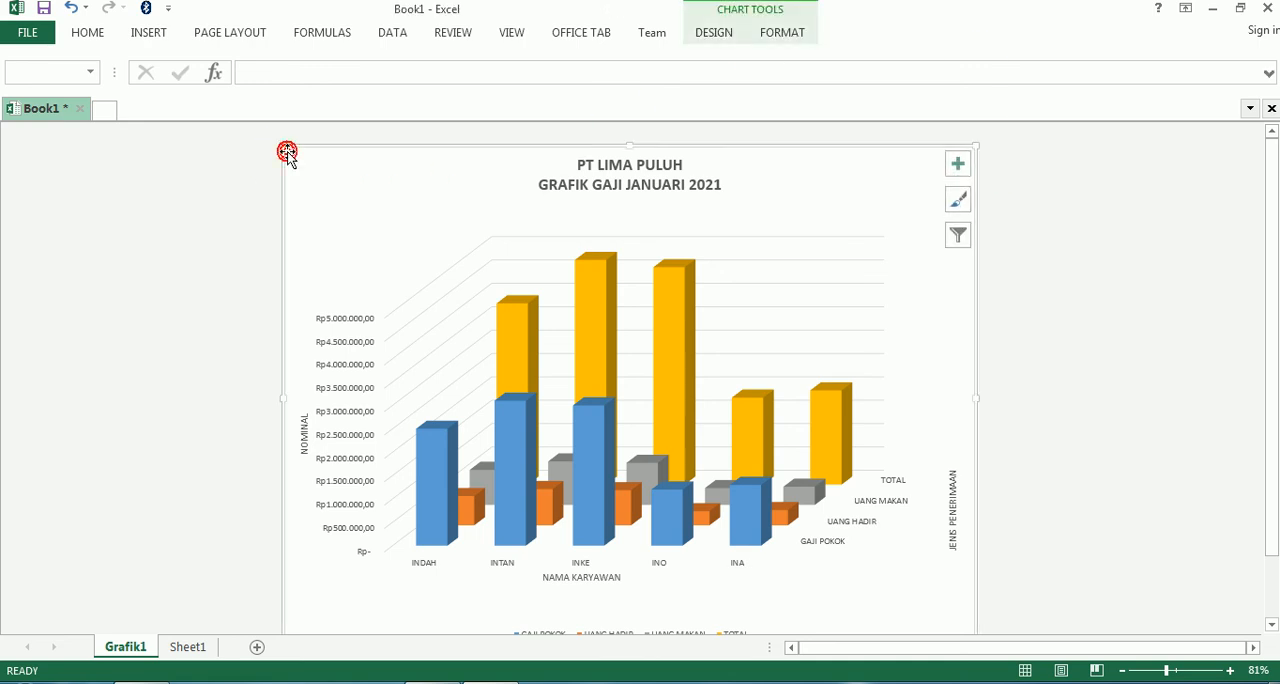
click(966, 168)
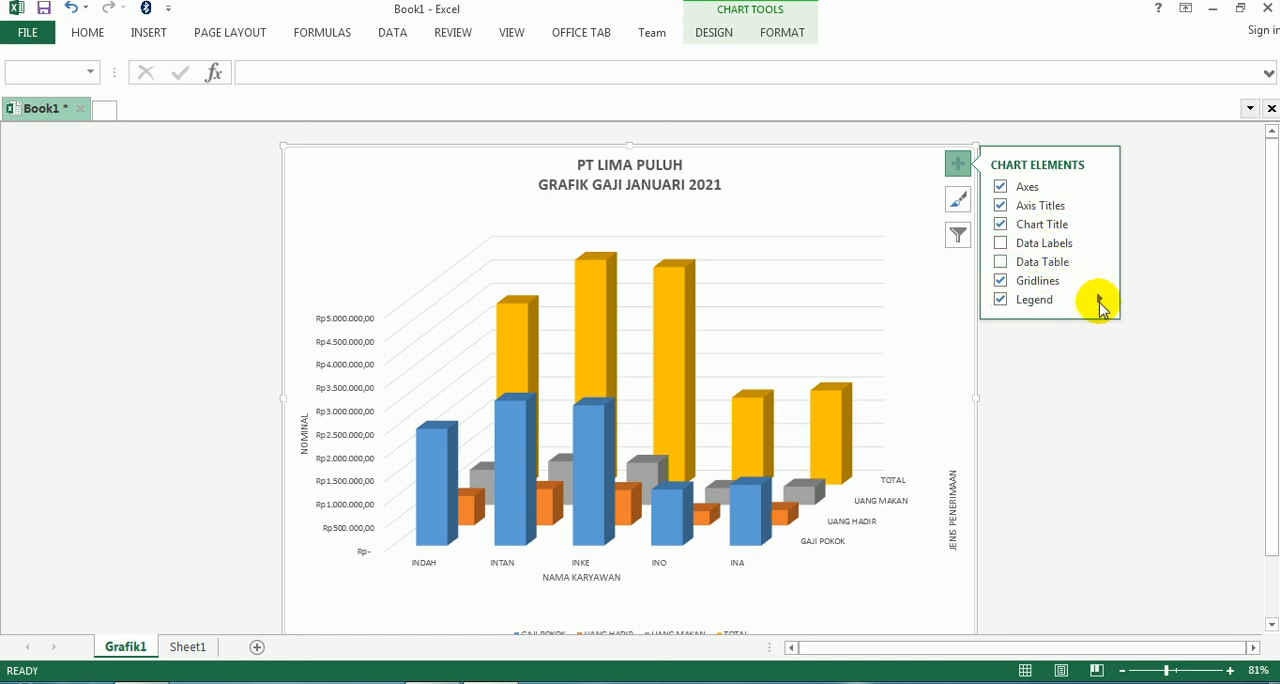
click(1099, 300)
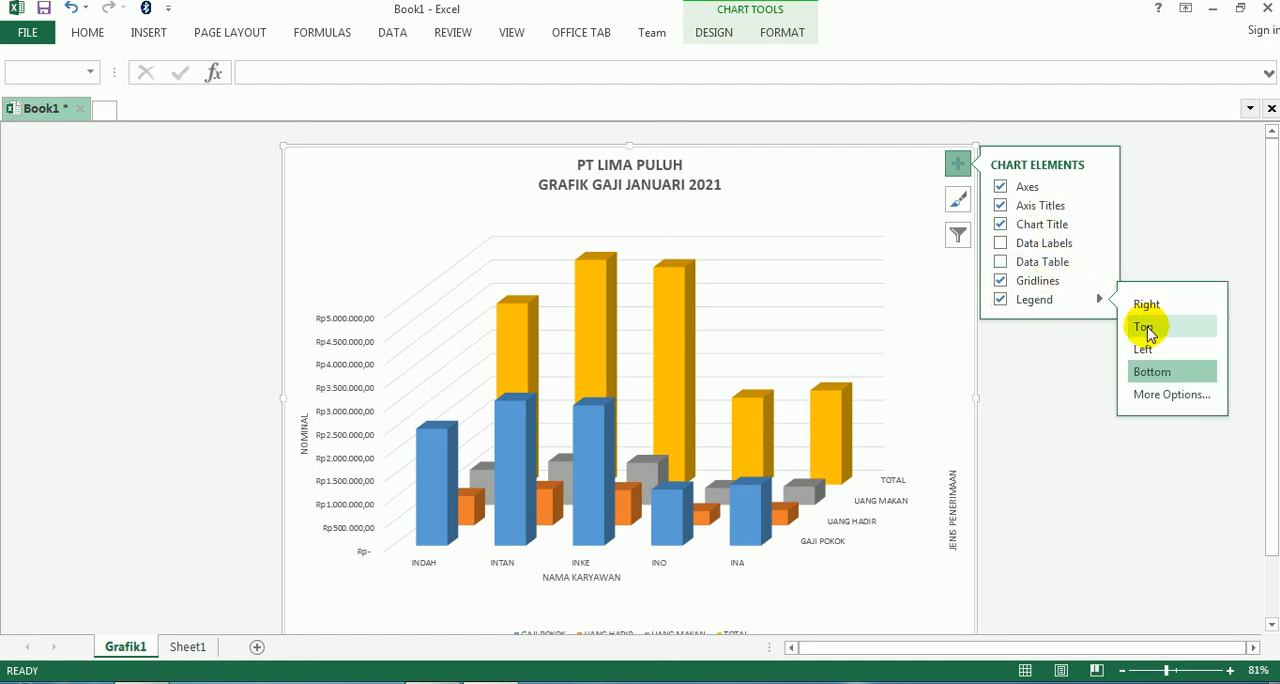
click(1145, 327)
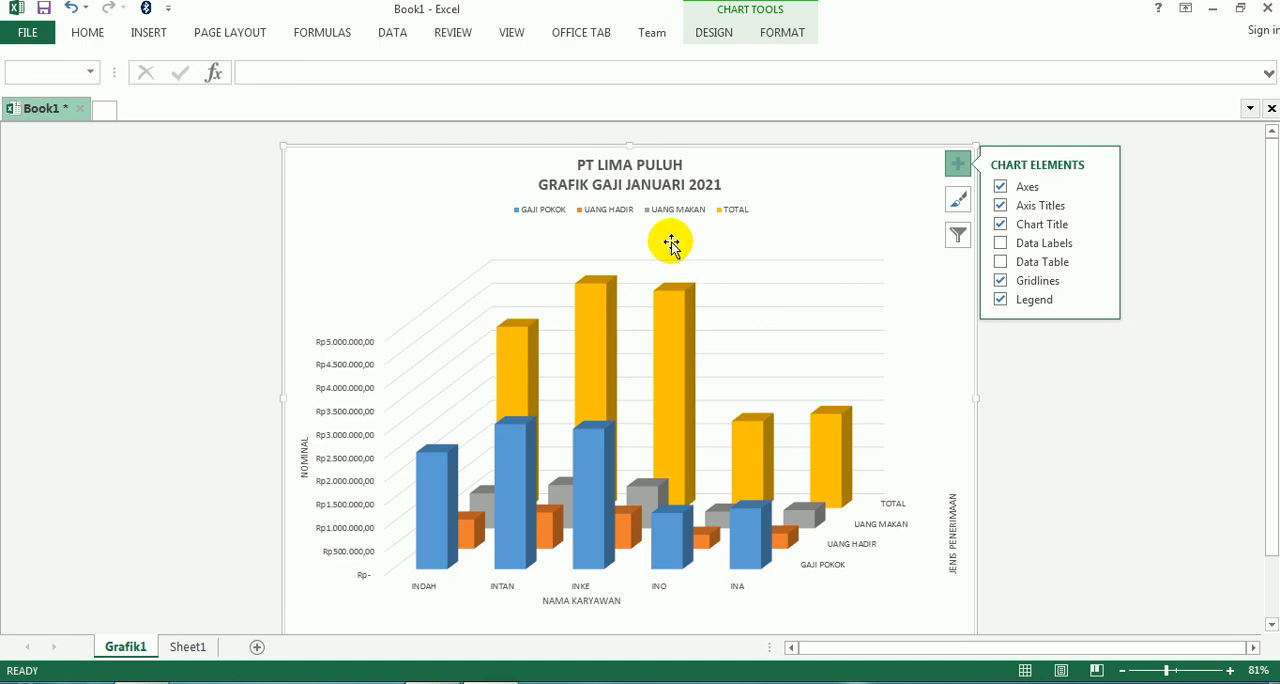
click(1100, 300)
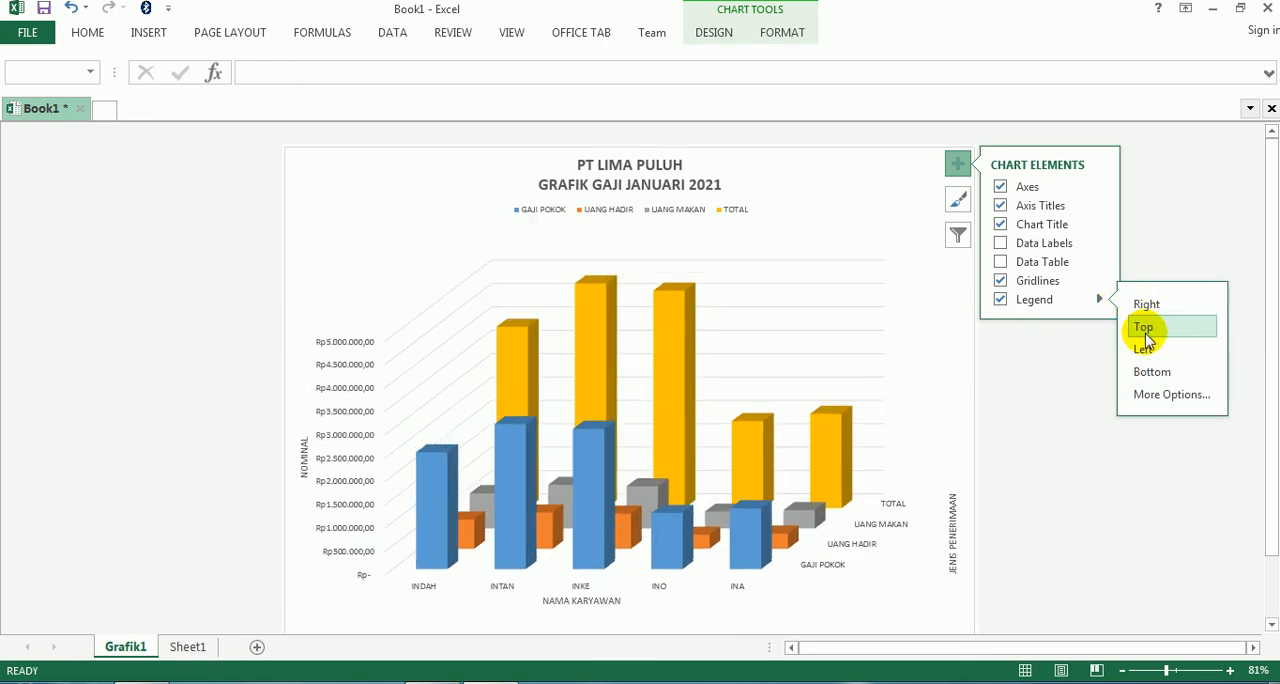
click(1147, 330)
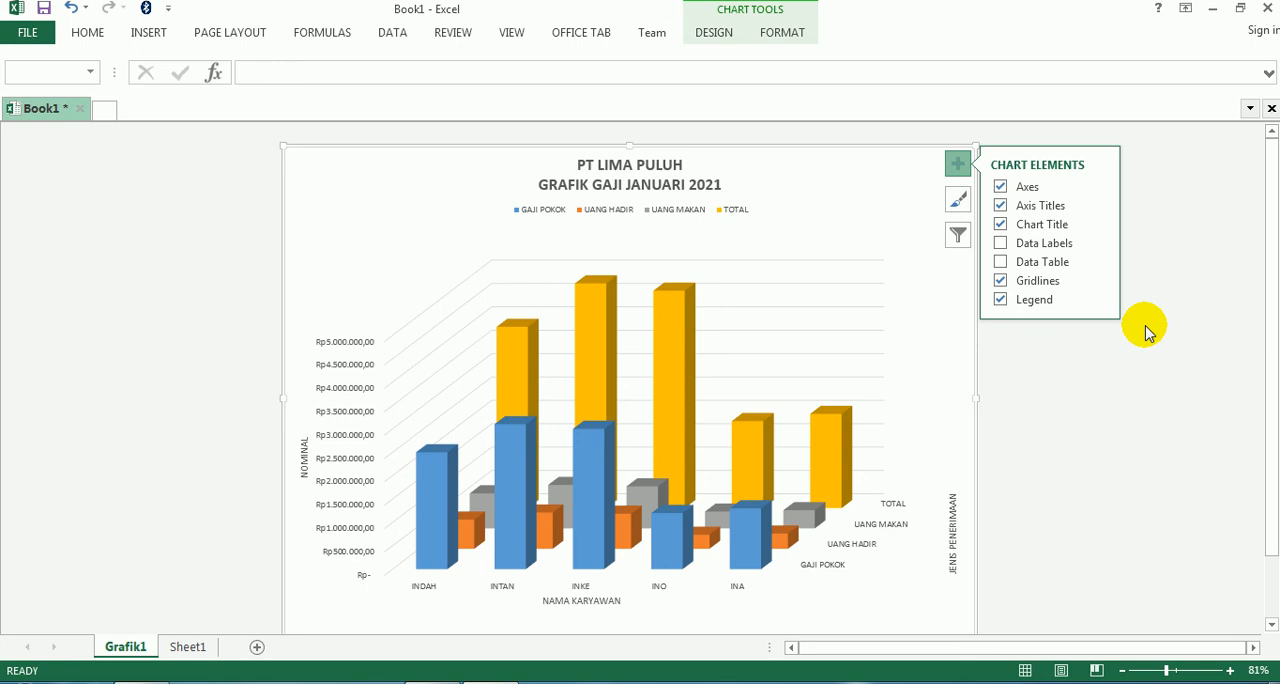
- Add a data table without legend keys beneath the chart columns
scroll(1147, 330, down, 2)
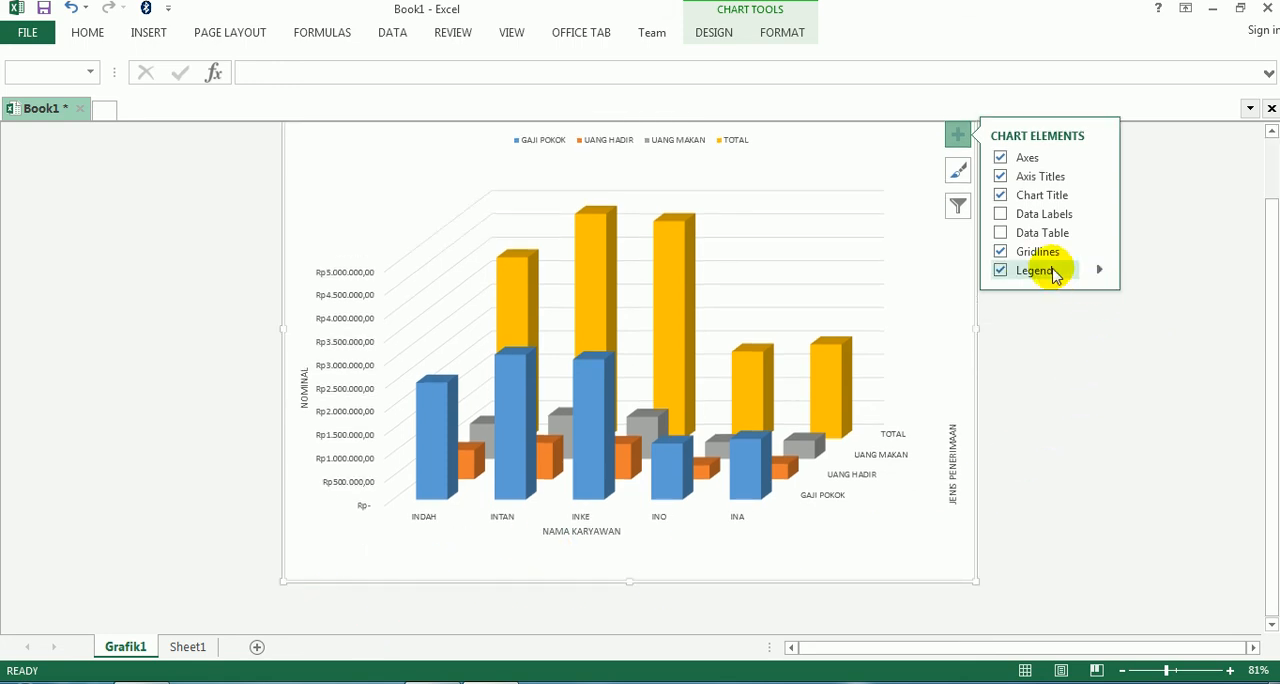
click(998, 236)
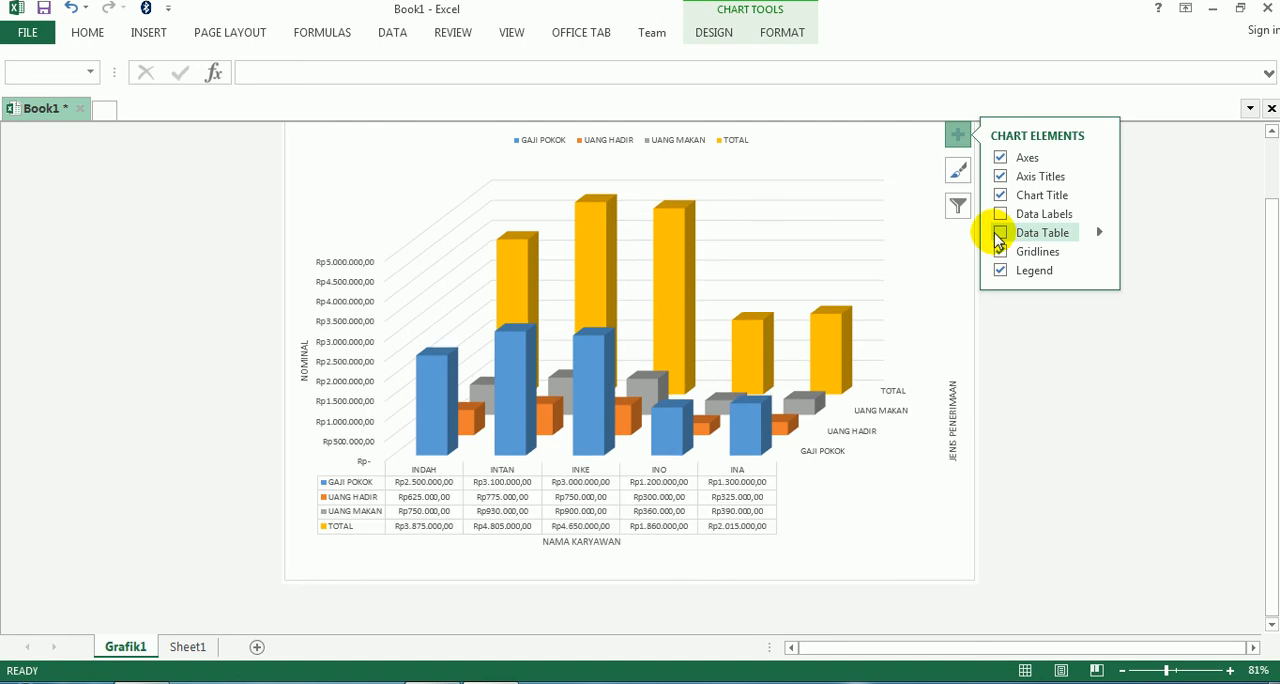
click(1096, 233)
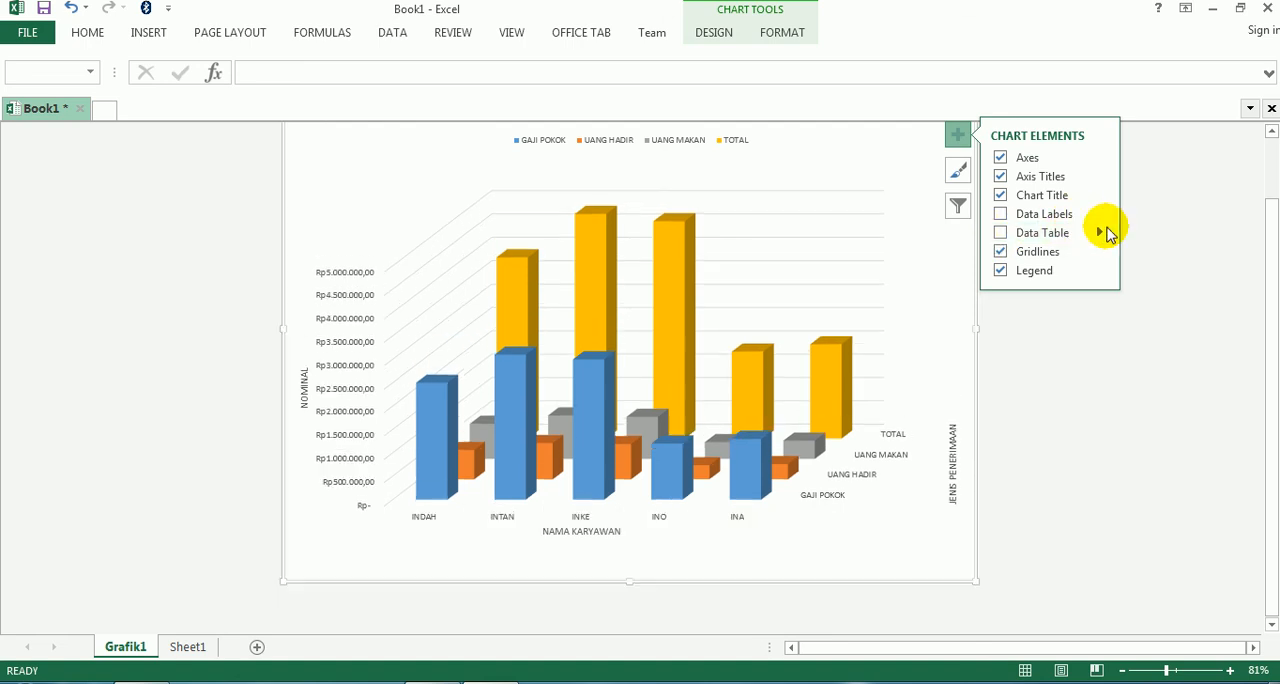
click(1098, 235)
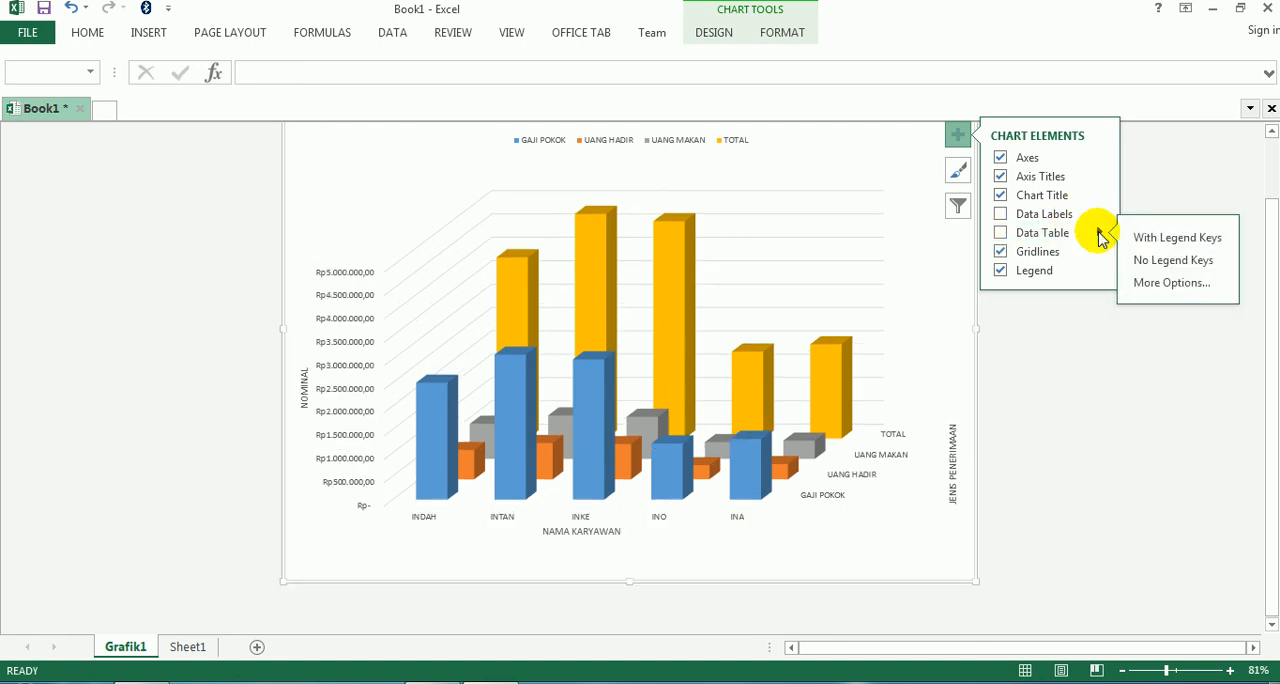
click(1143, 237)
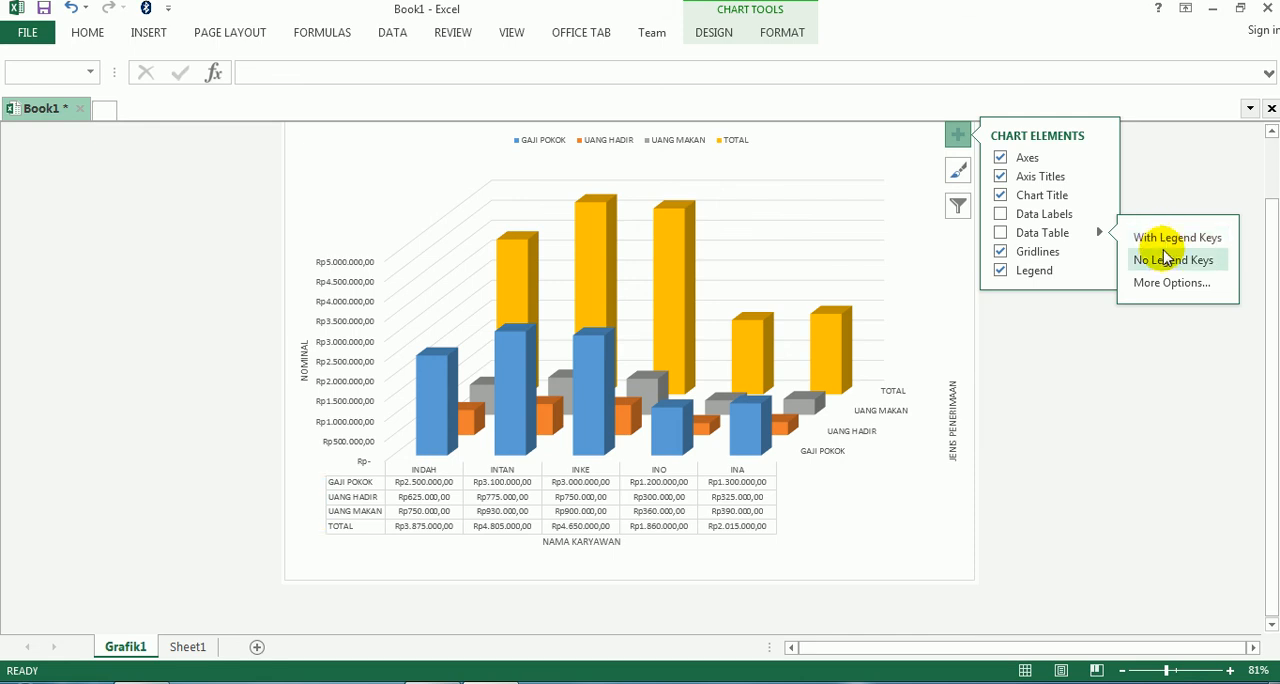
click(1165, 237)
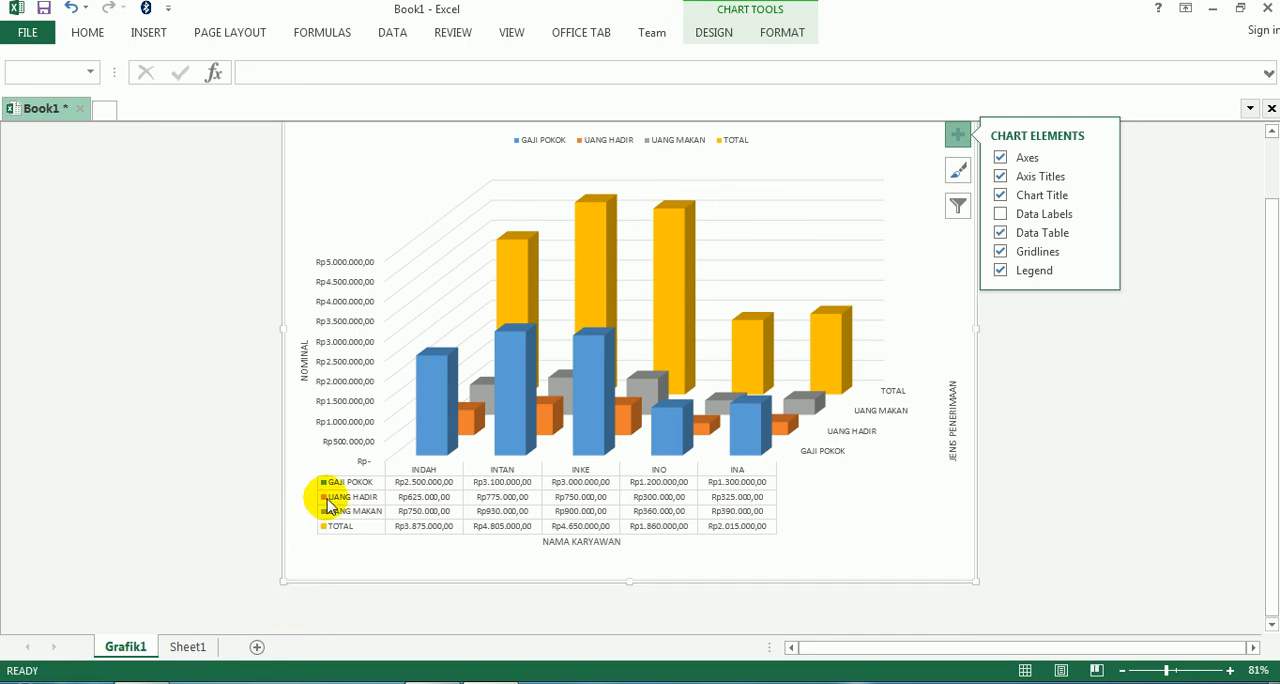
click(1099, 233)
click(1138, 259)
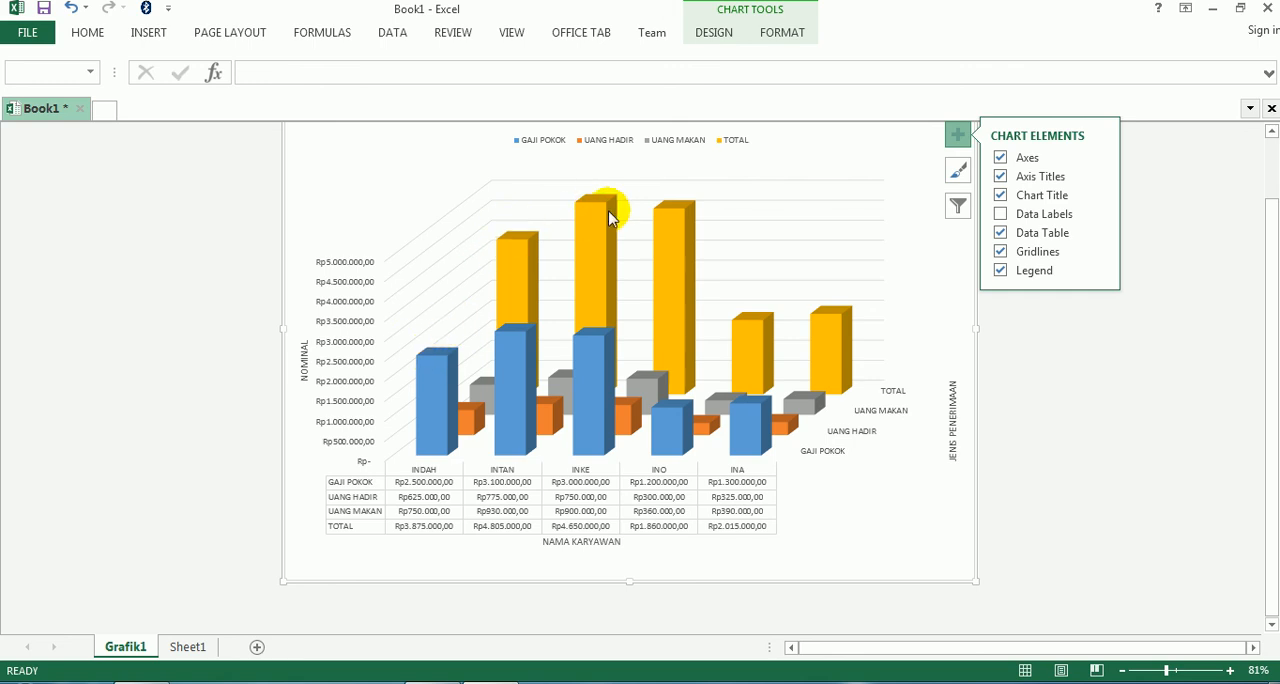
- Check the data label options, and switch the primary major horizontal gridlines off and back on
click(1099, 218)
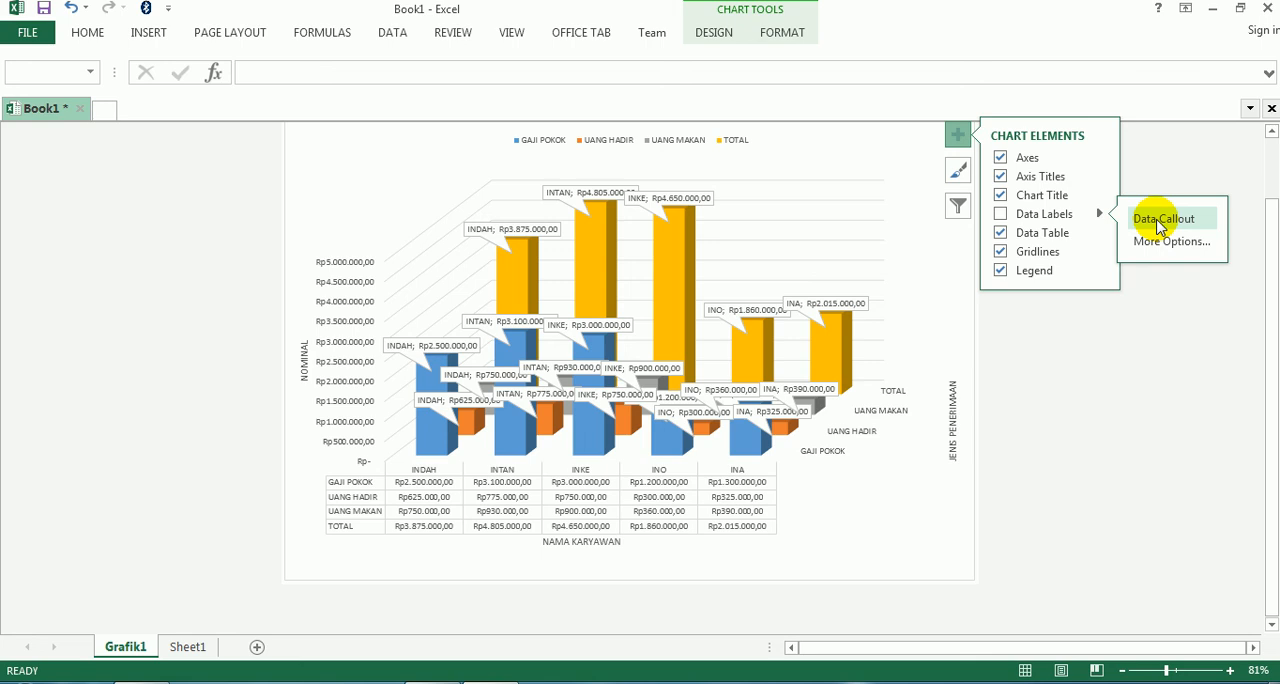
click(1145, 360)
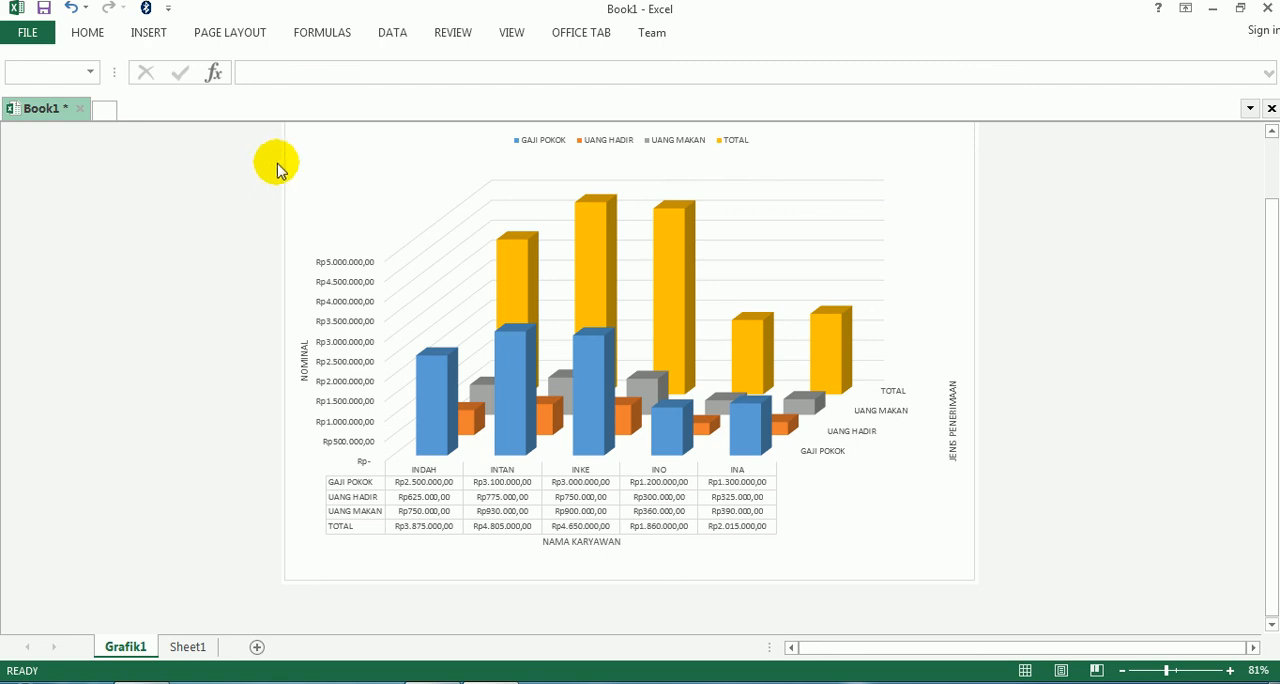
click(294, 137)
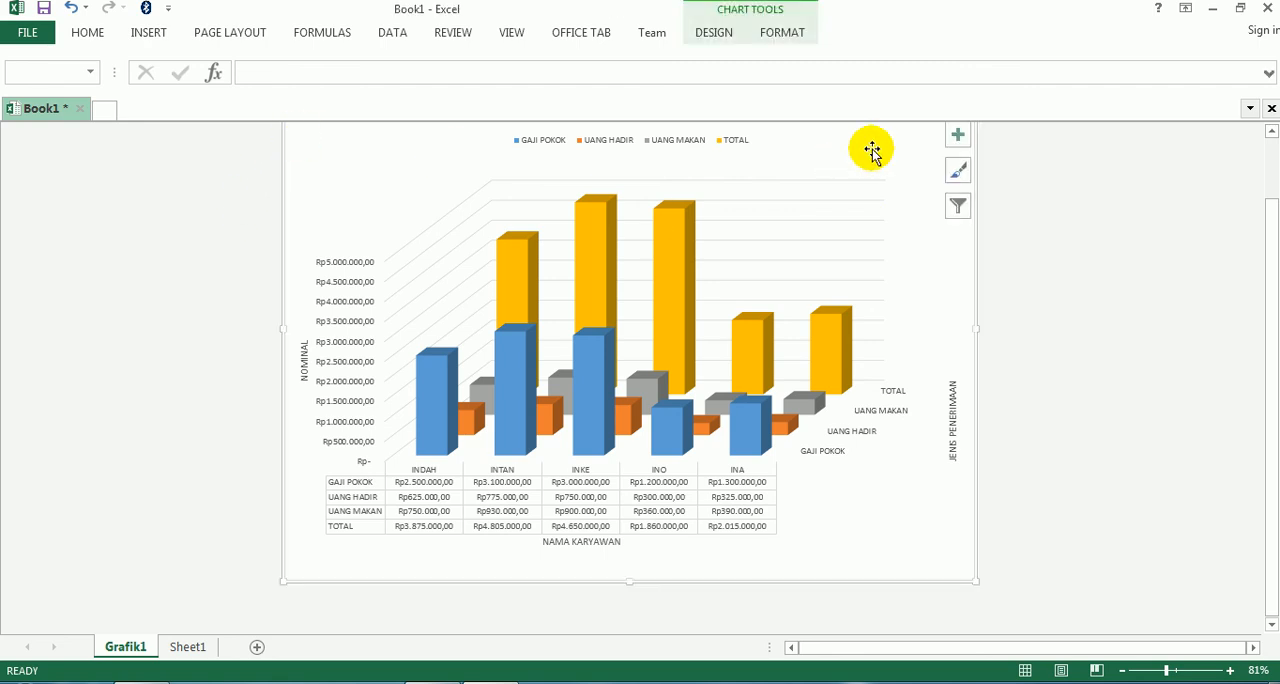
click(958, 135)
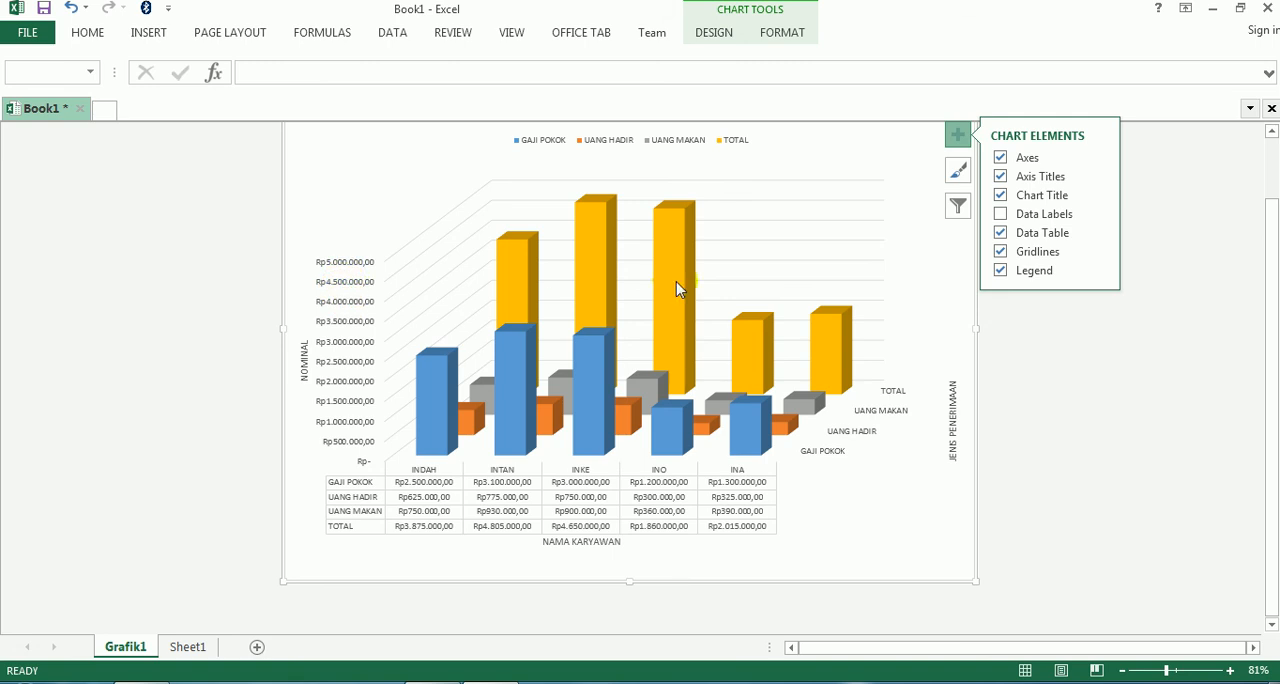
click(1098, 253)
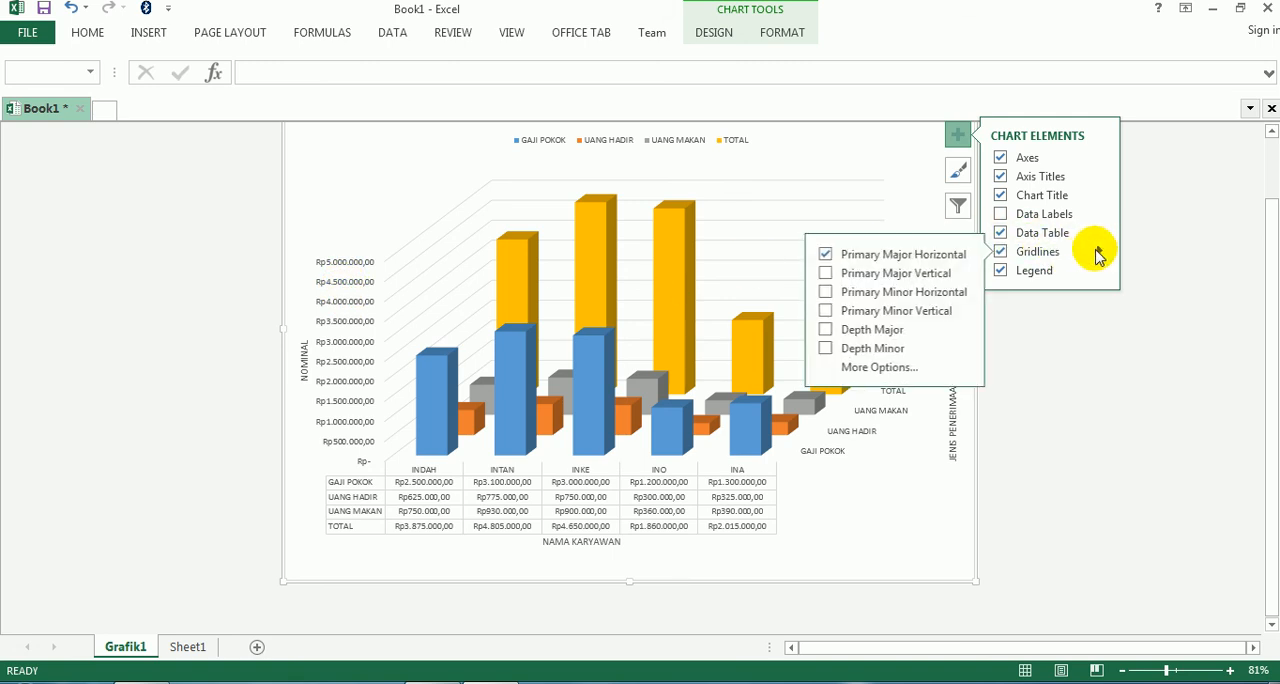
click(824, 256)
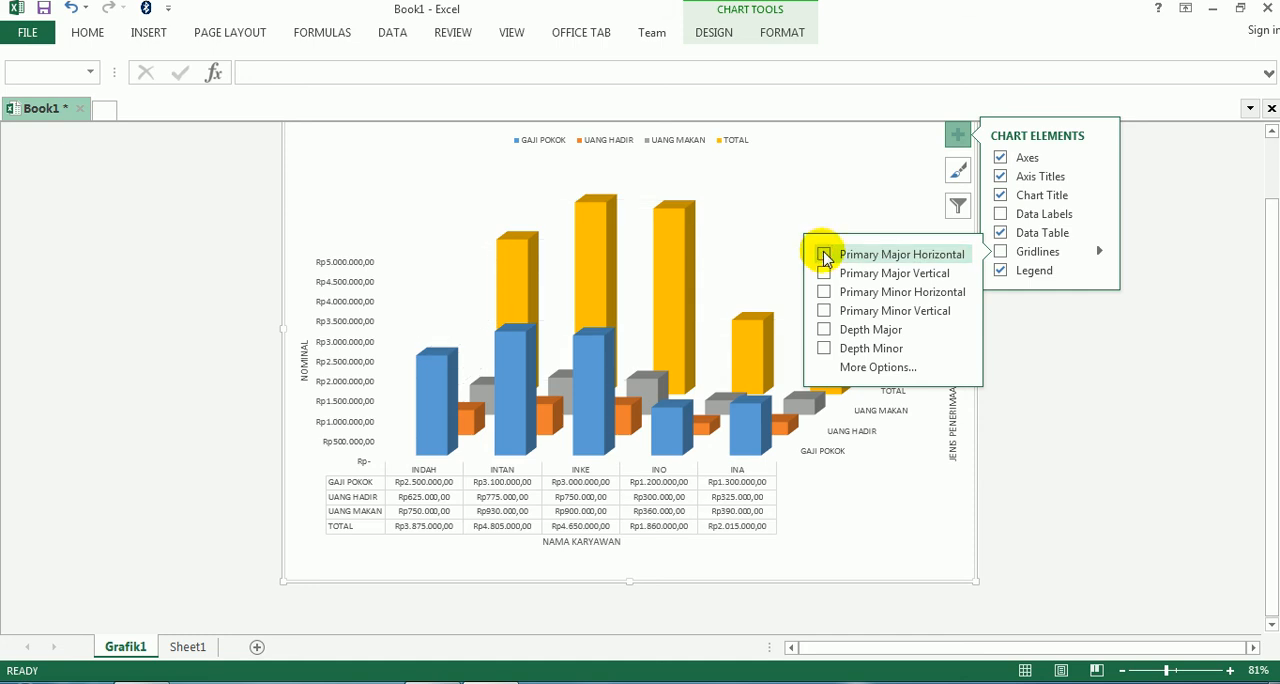
click(824, 256)
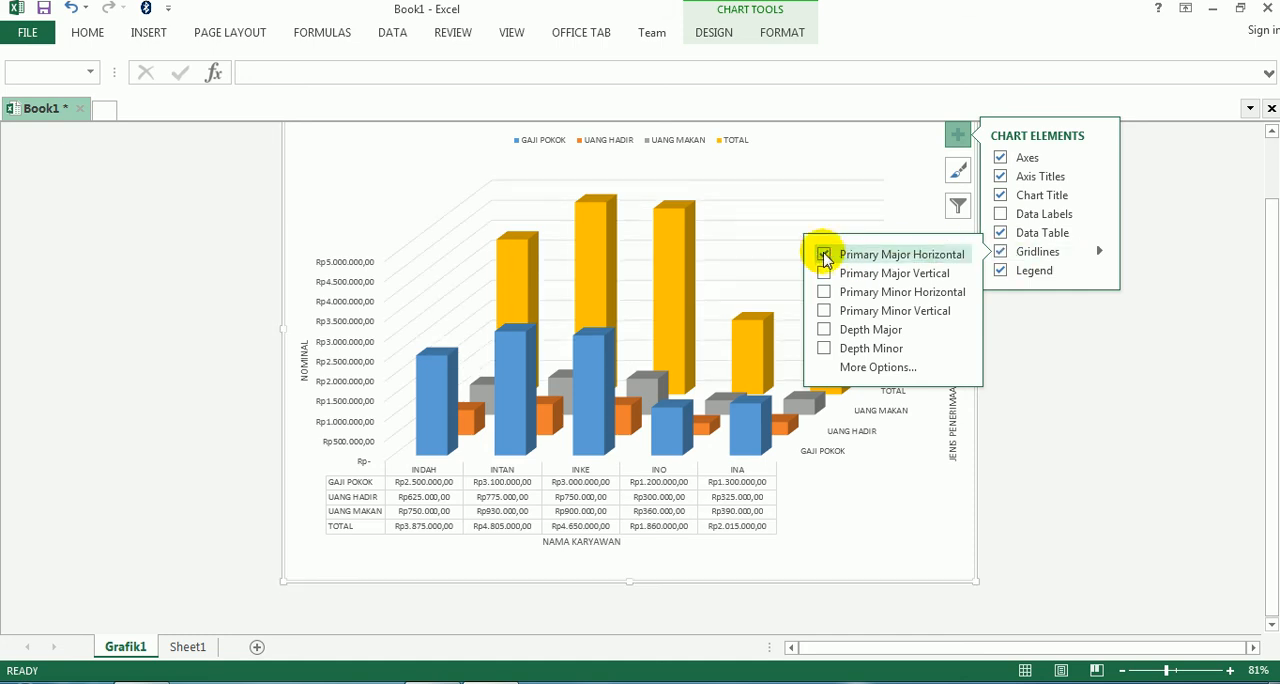
click(1071, 423)
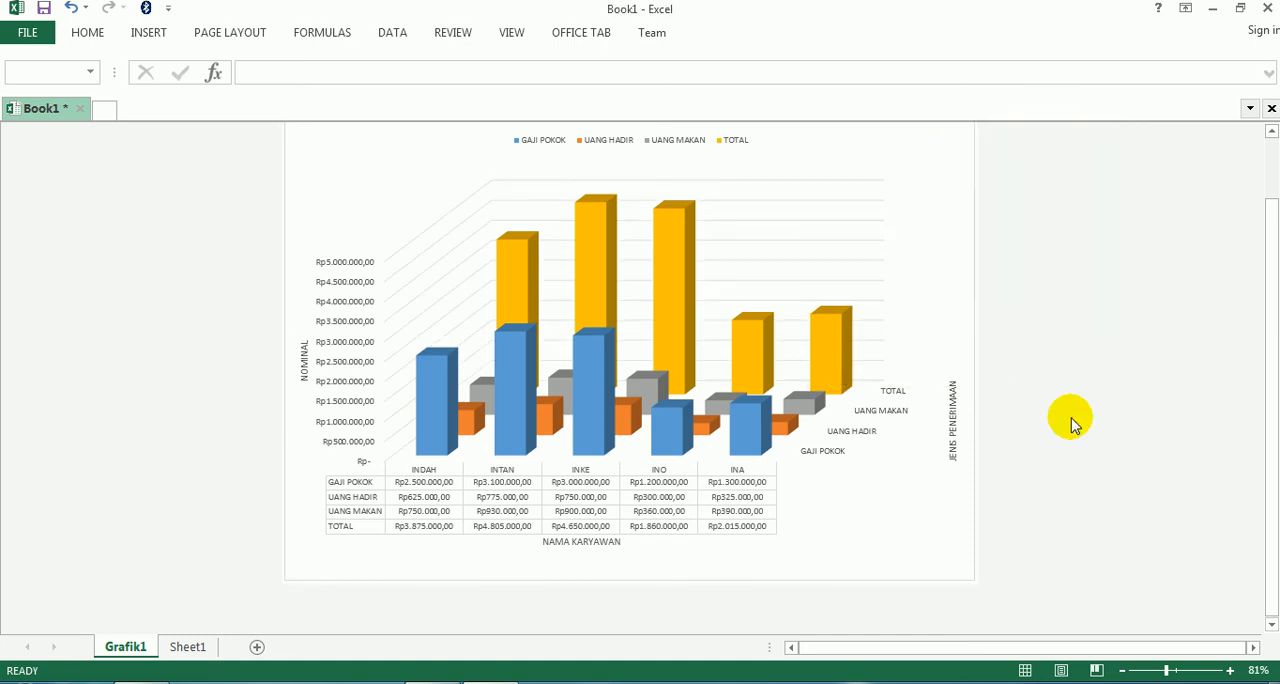
scroll(1071, 423, up, 1)
scroll(1071, 423, down, 1)
scroll(1071, 420, up, 1)
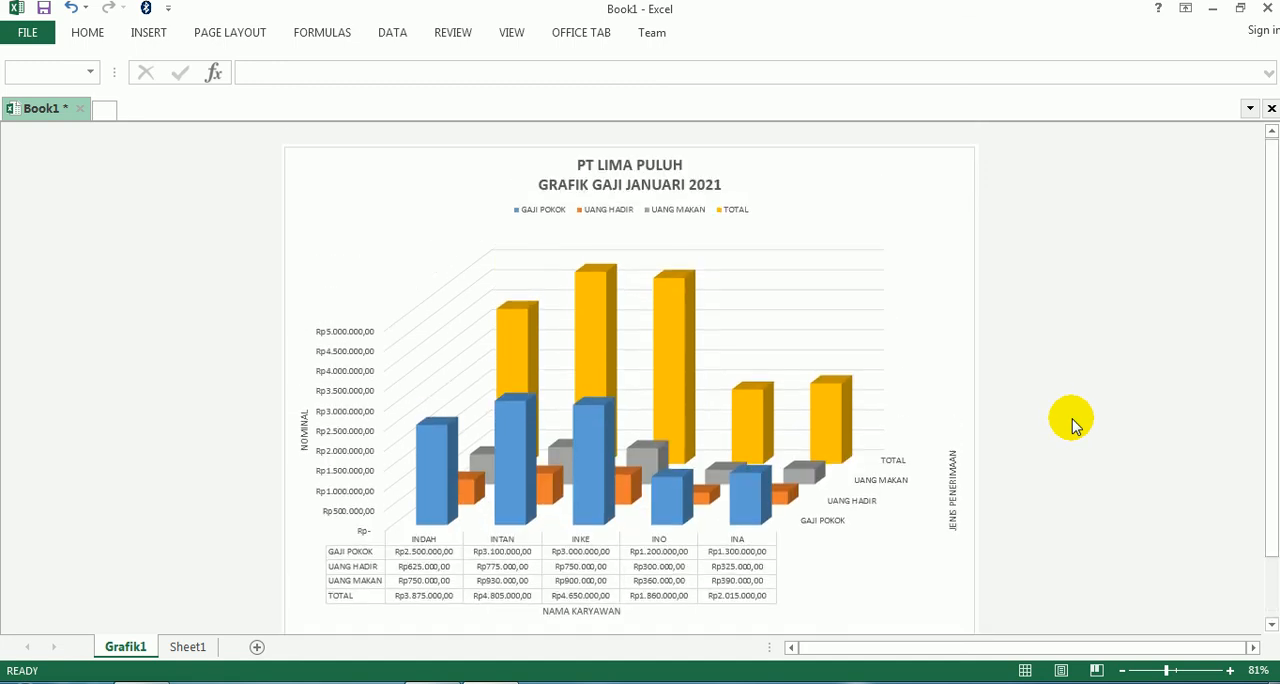
click(505, 333)
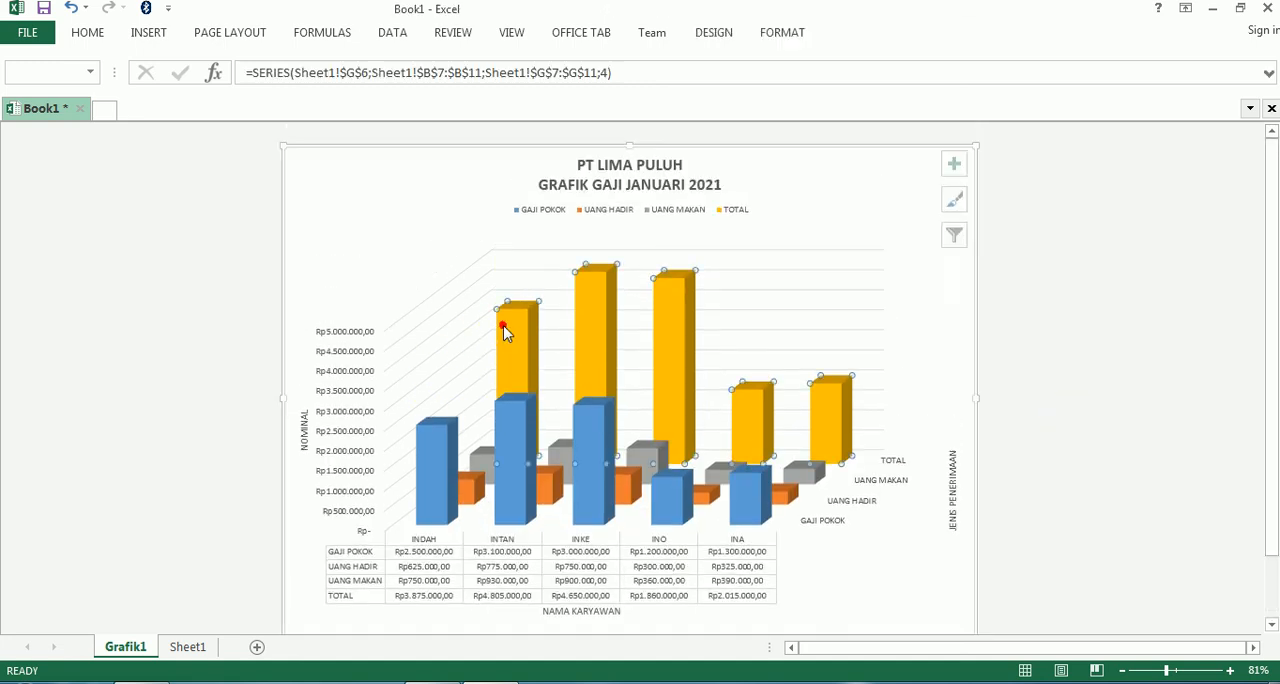
click(1087, 360)
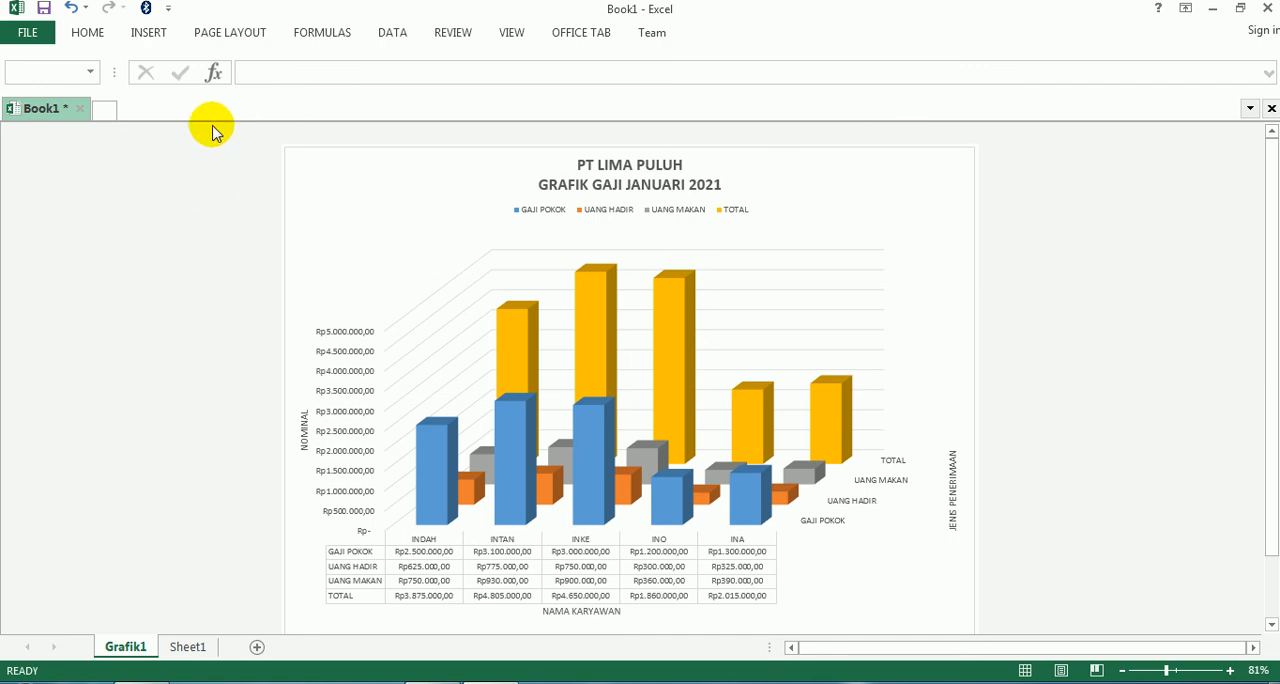
- Set the chart sheet's paper size to A4 210 x 297 mm
click(231, 36)
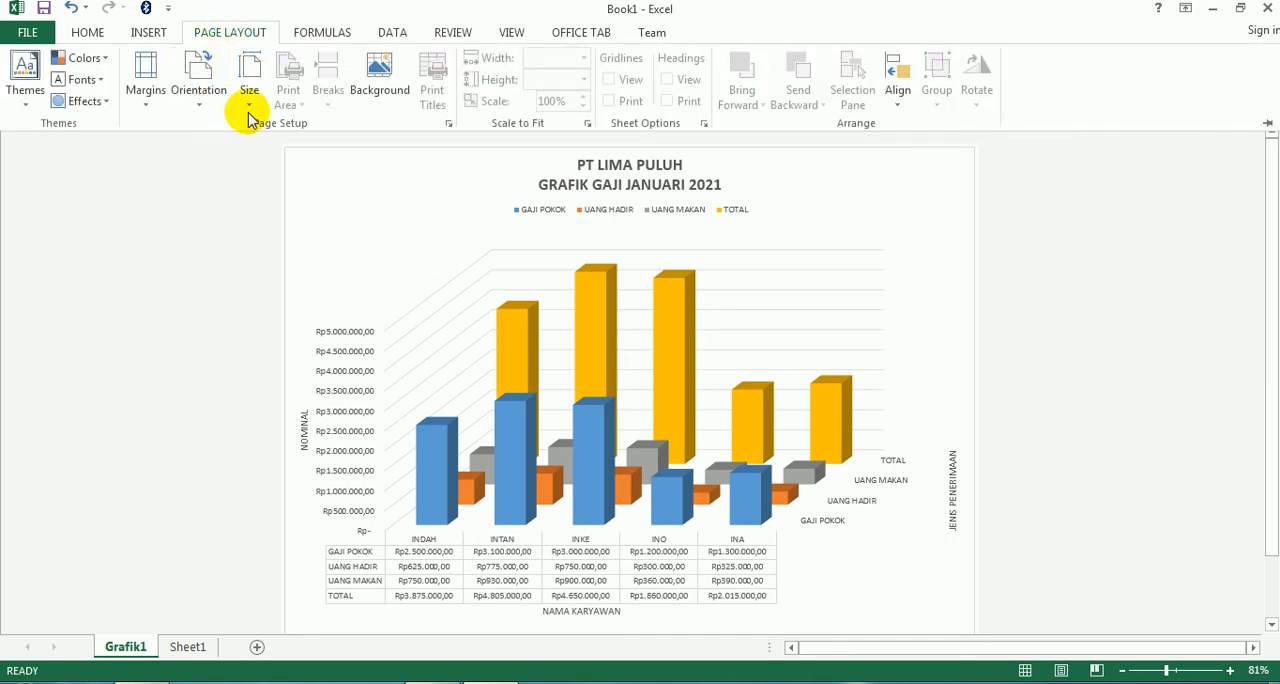
click(255, 99)
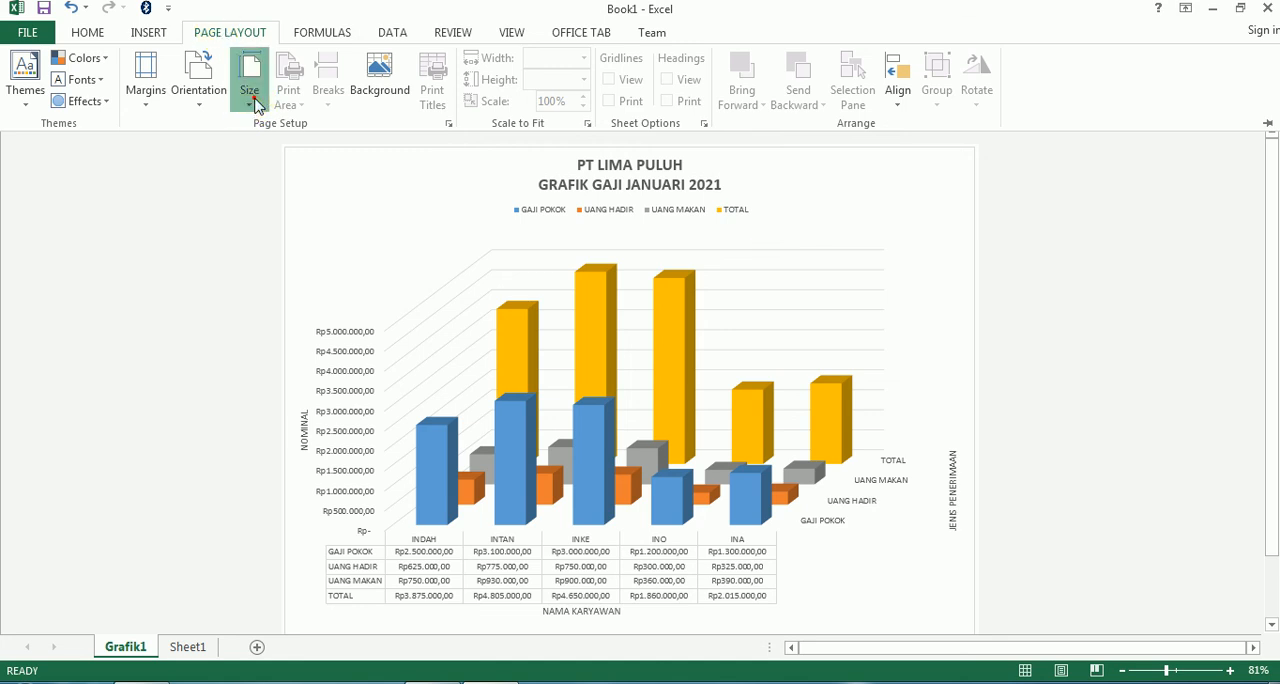
click(448, 227)
drag(450, 232, 451, 129)
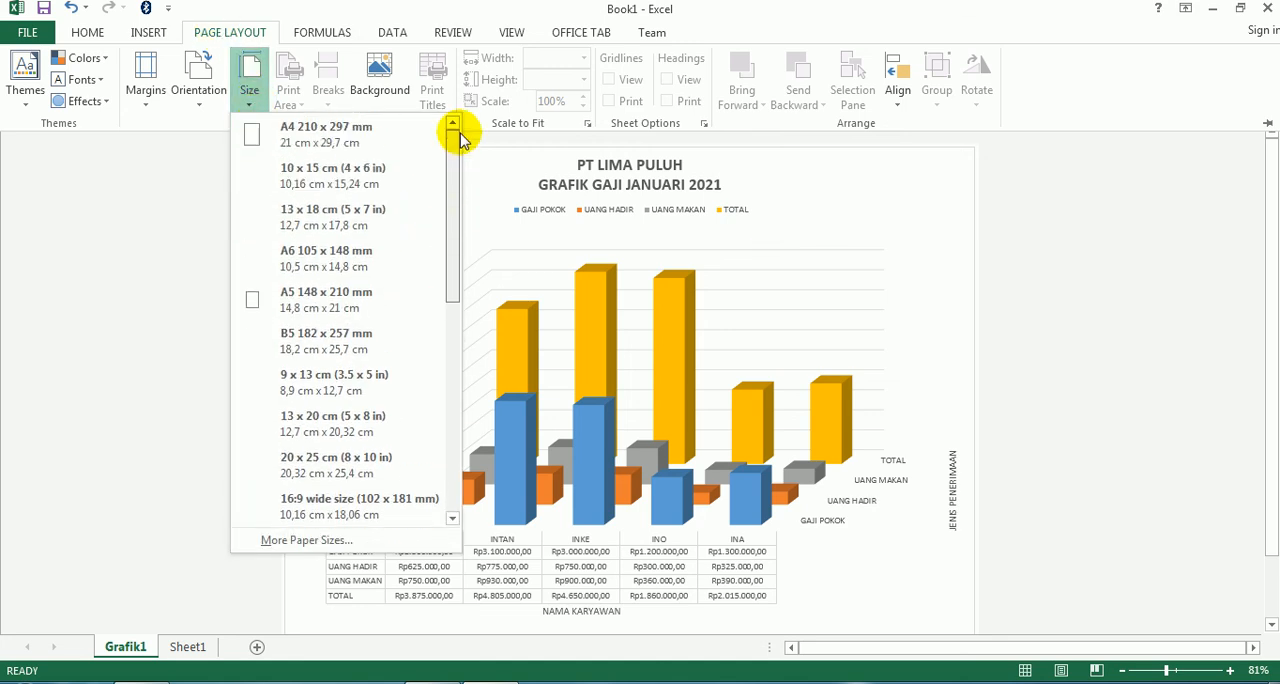
click(301, 144)
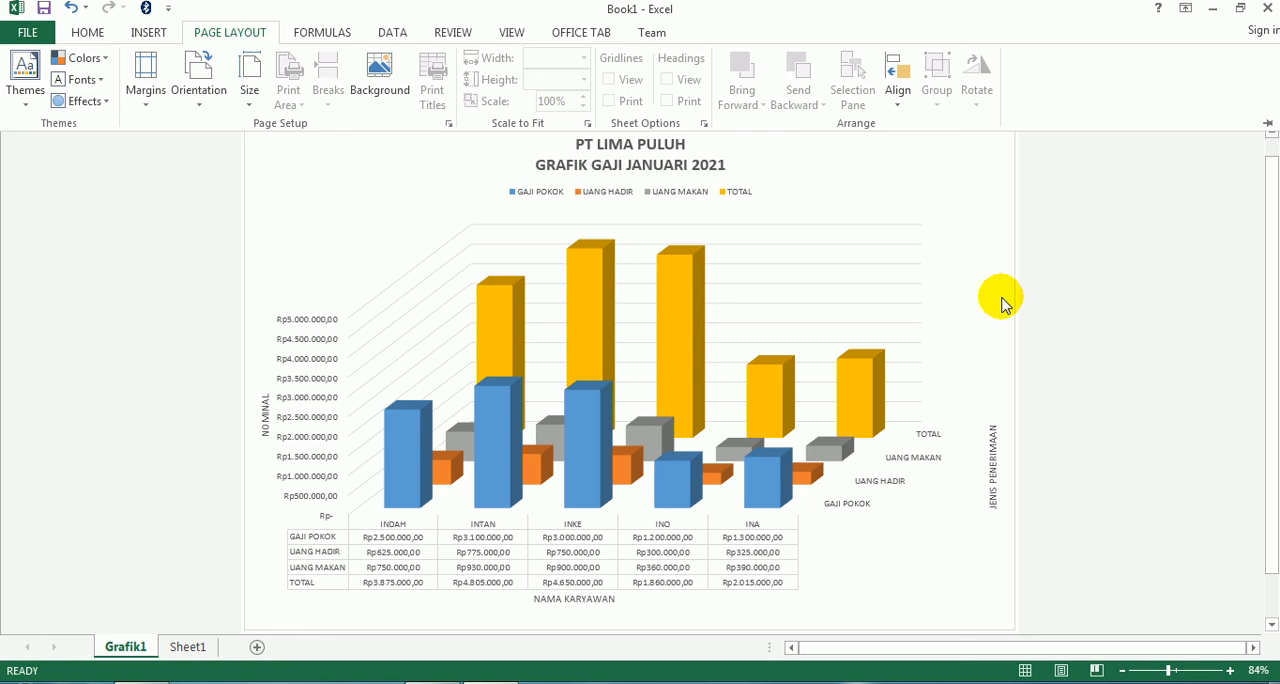
- Check the chart sheet's print preview and printer selection, and return to the chart without printing
click(26, 32)
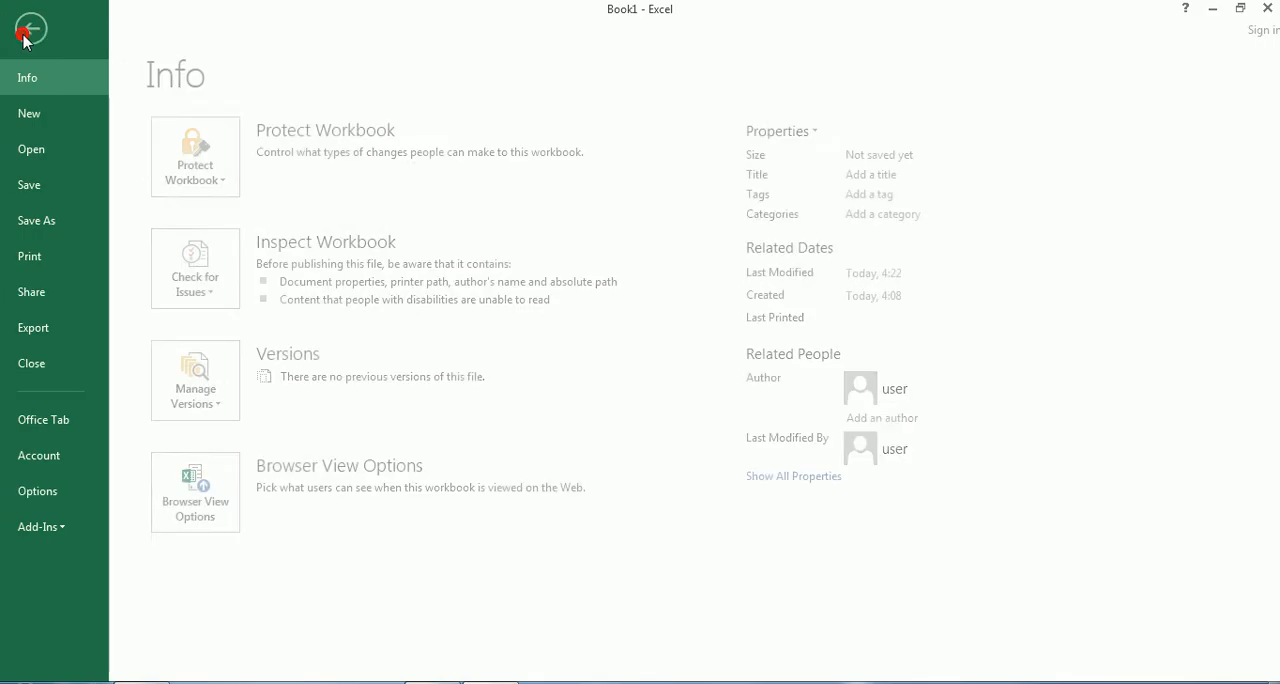
click(64, 257)
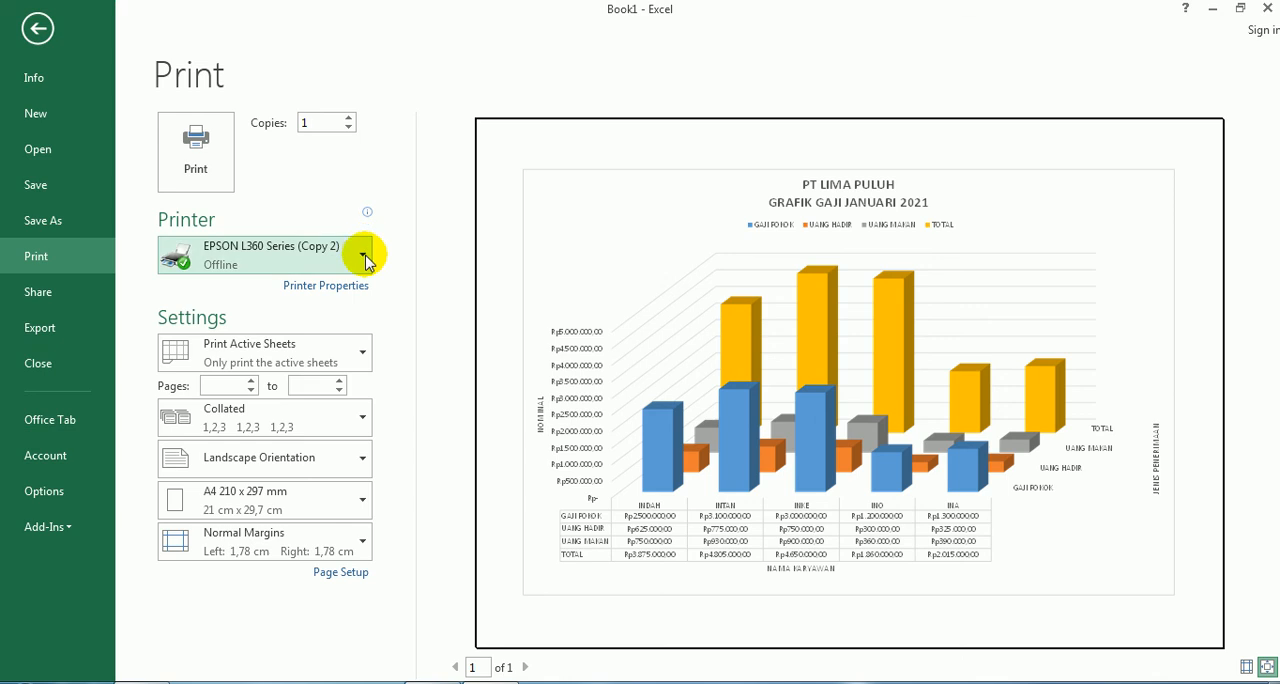
mouse_move(252, 260)
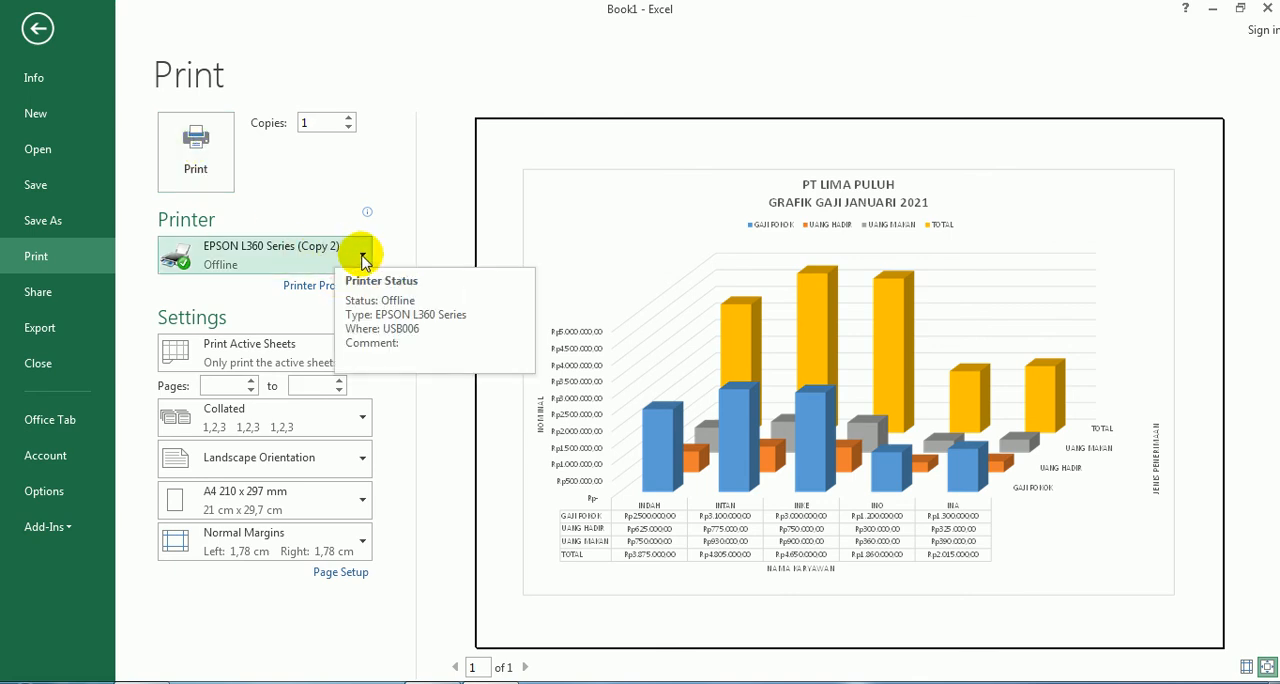
click(362, 254)
click(355, 170)
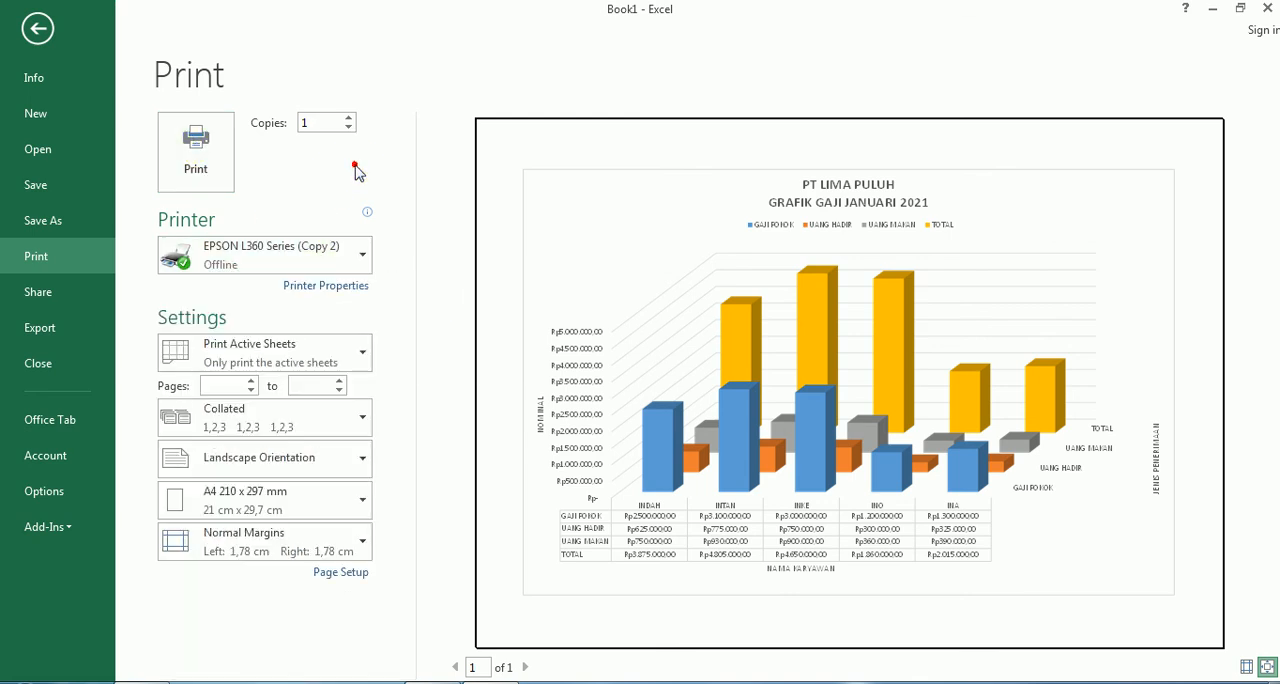
mouse_move(267, 217)
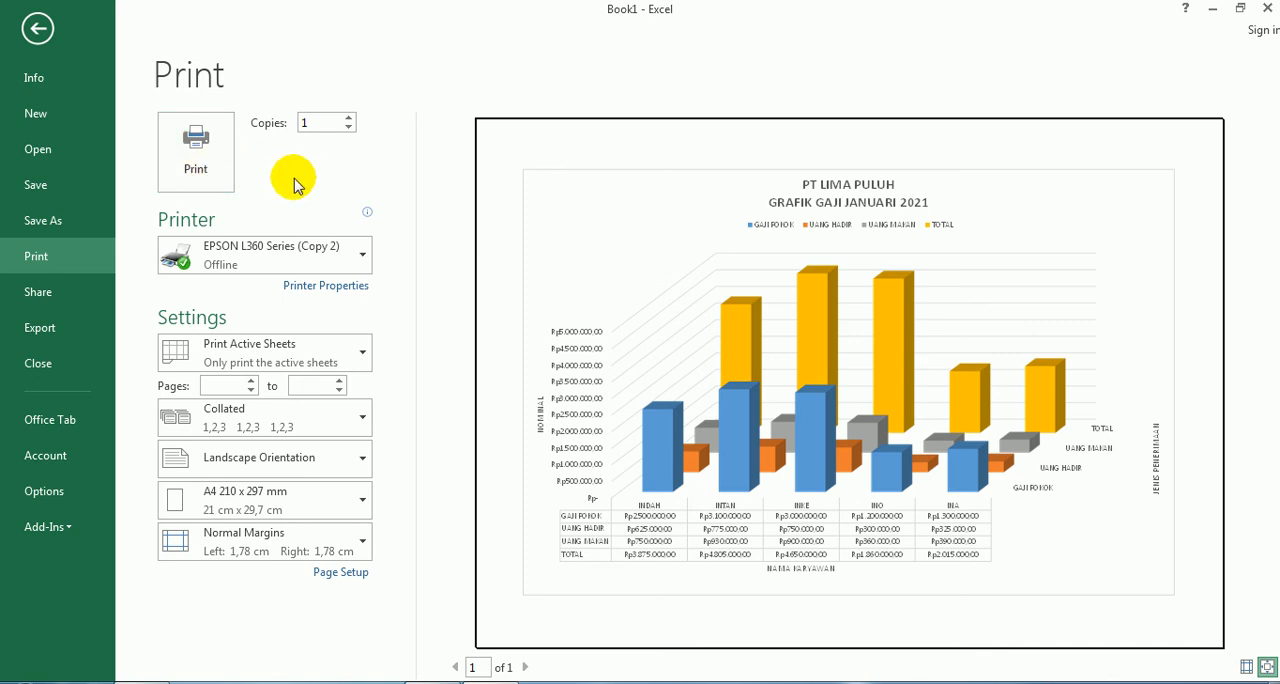
key(Escape)
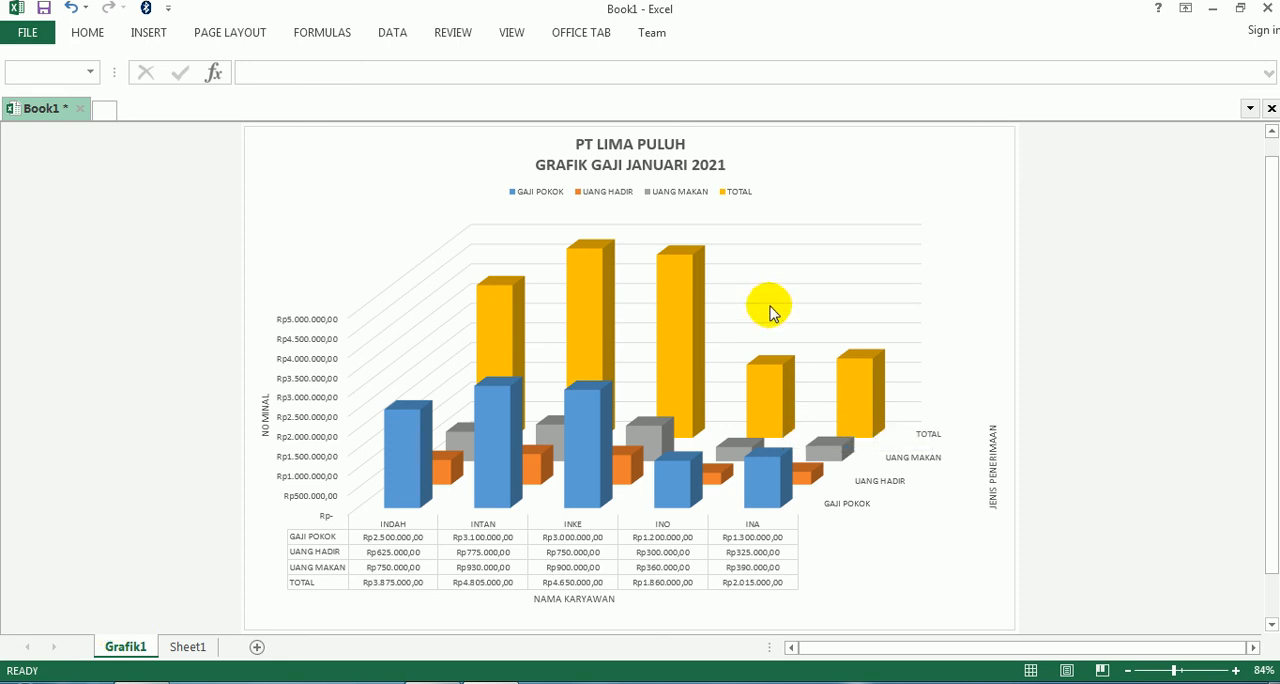
- Compare the salary table on Sheet1 with the Grafik1 chart sheet, ending on the table
click(185, 647)
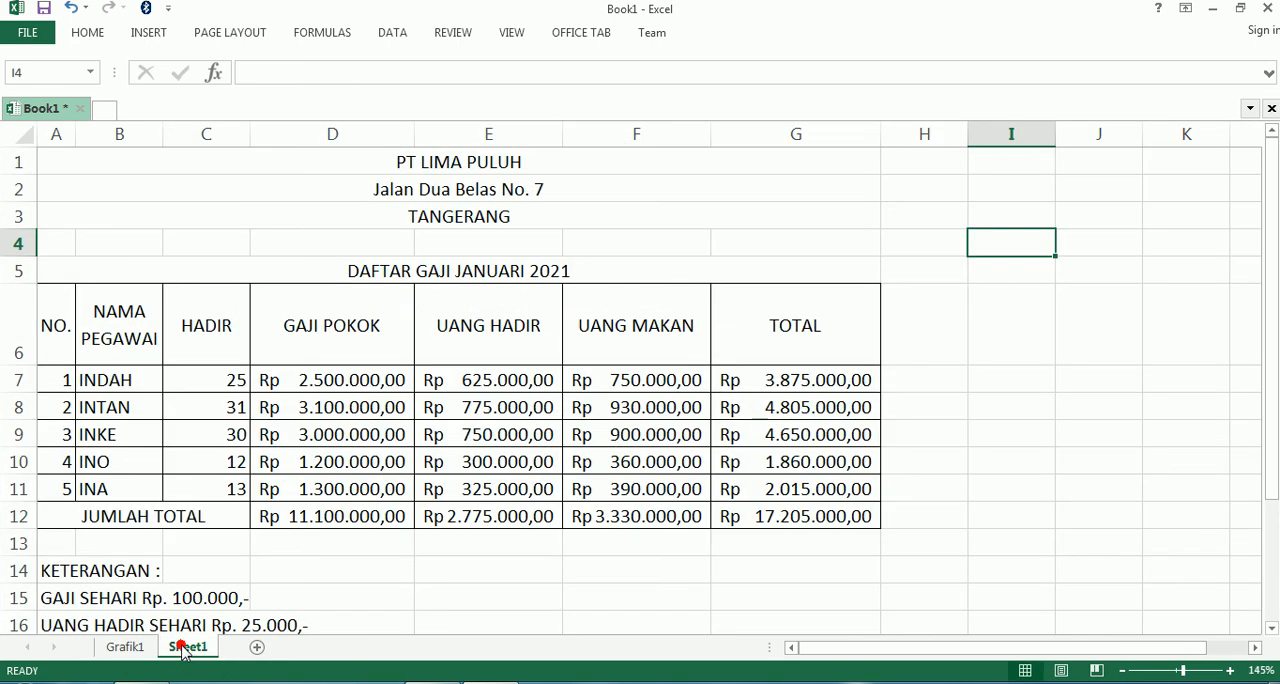
click(112, 648)
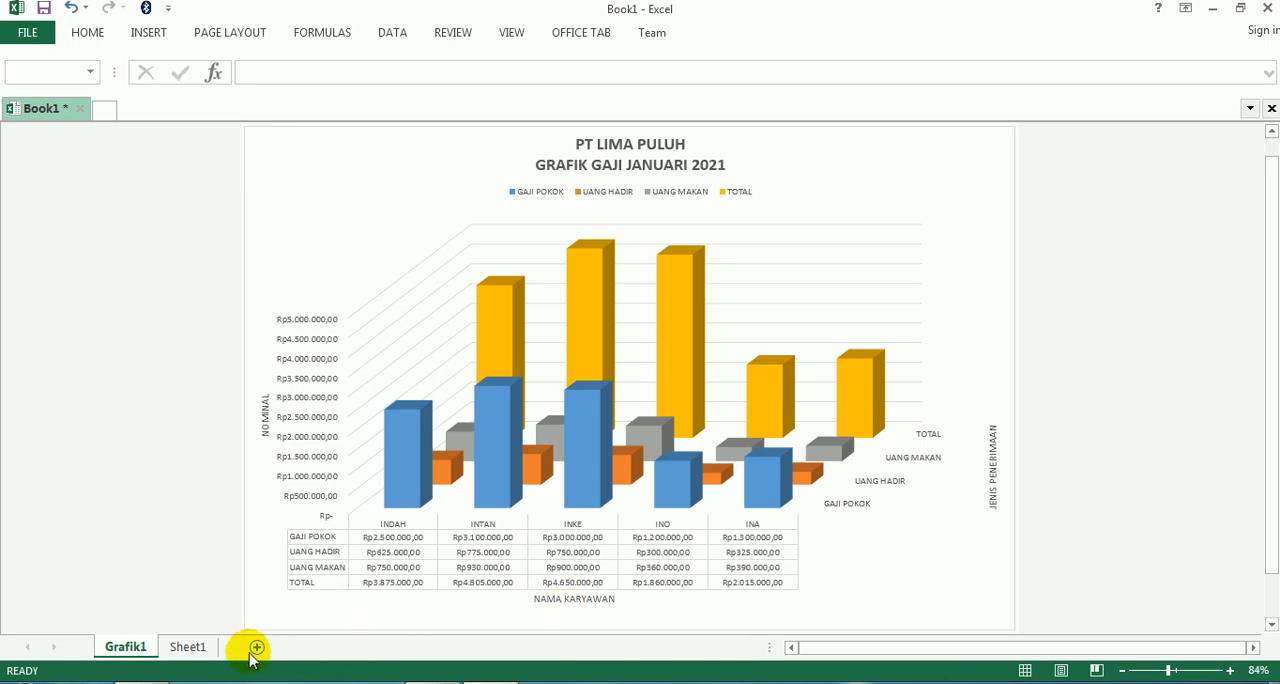
click(190, 647)
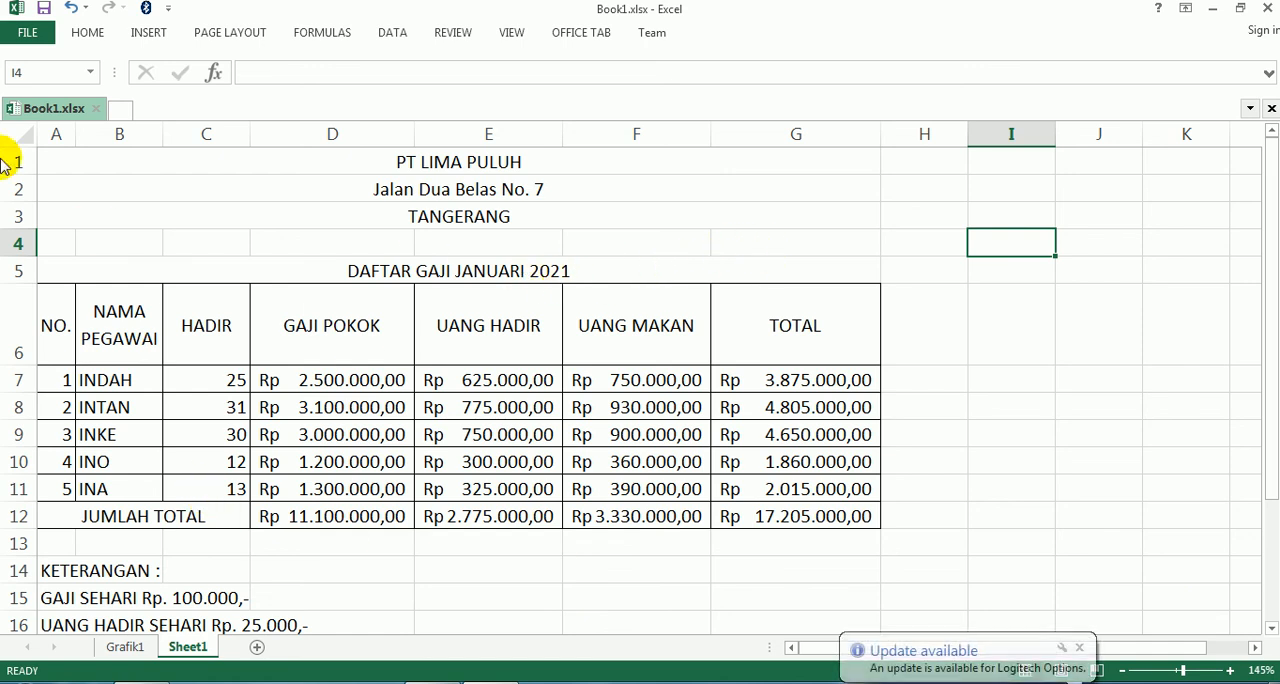
- Save the workbook under the new name GRAFIK GAJI JAN 2021 in the GRAFIK folder as an Excel Workbook
click(28, 40)
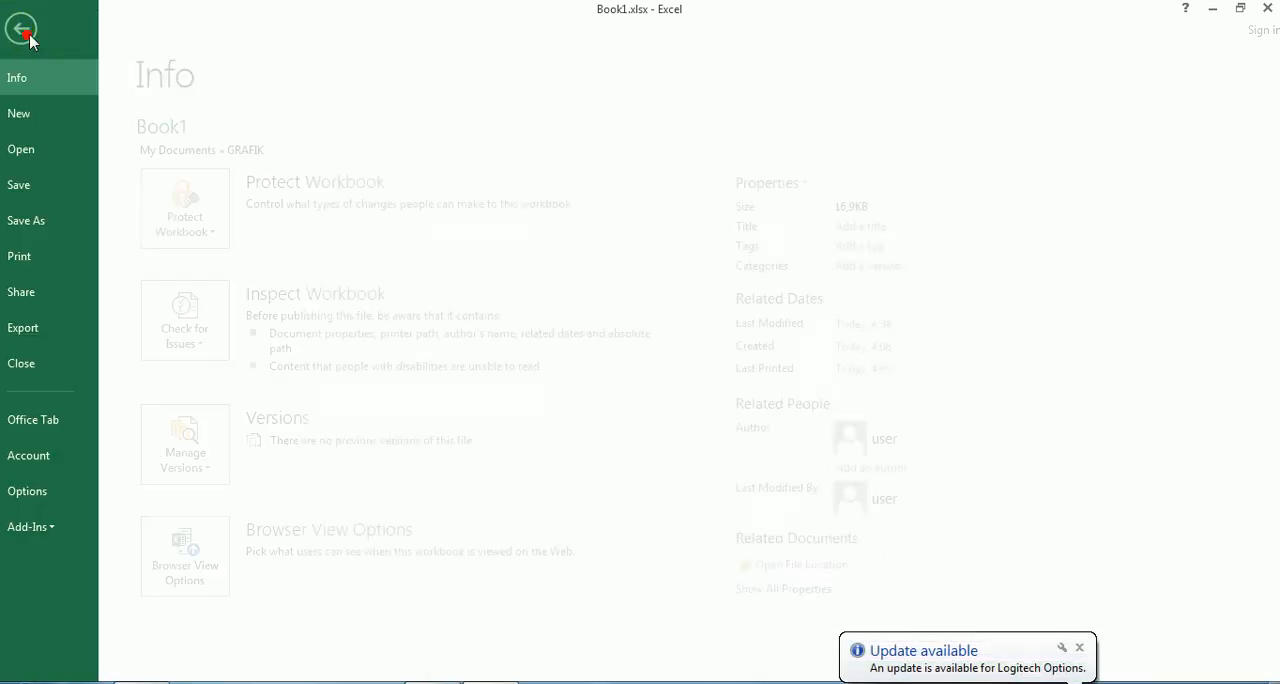
click(64, 221)
click(209, 199)
click(474, 572)
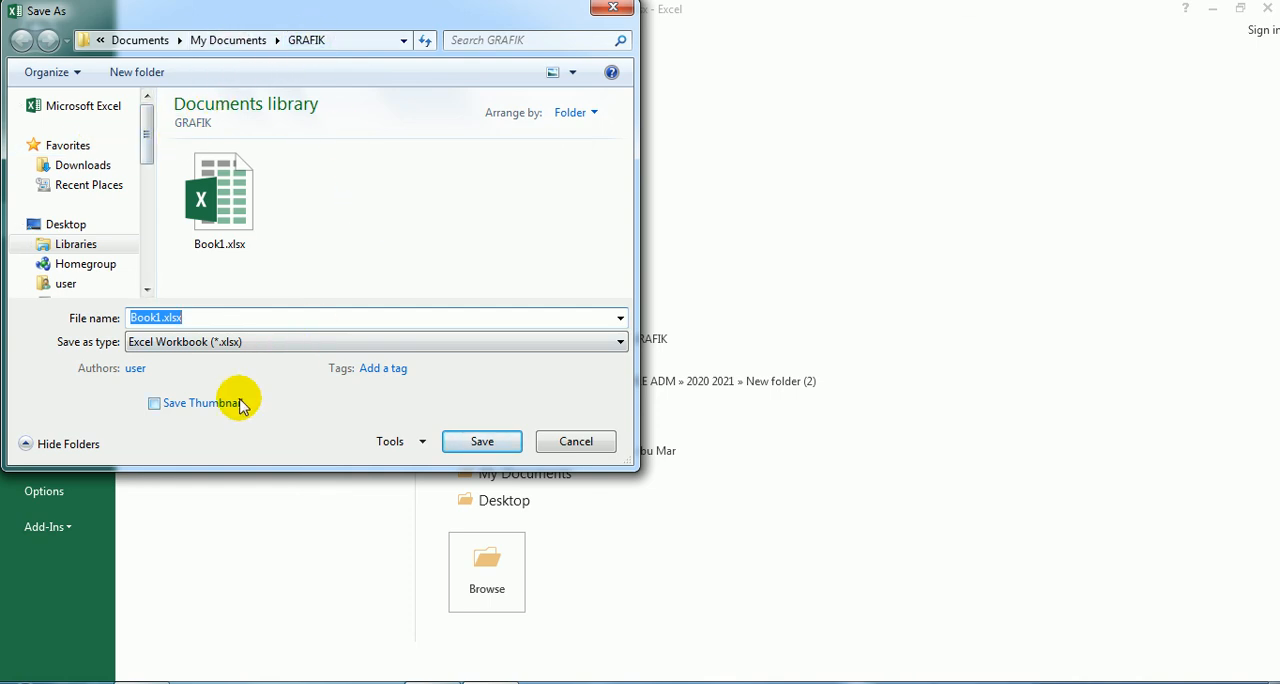
text(GRAFIK GAJI JAN 2021)
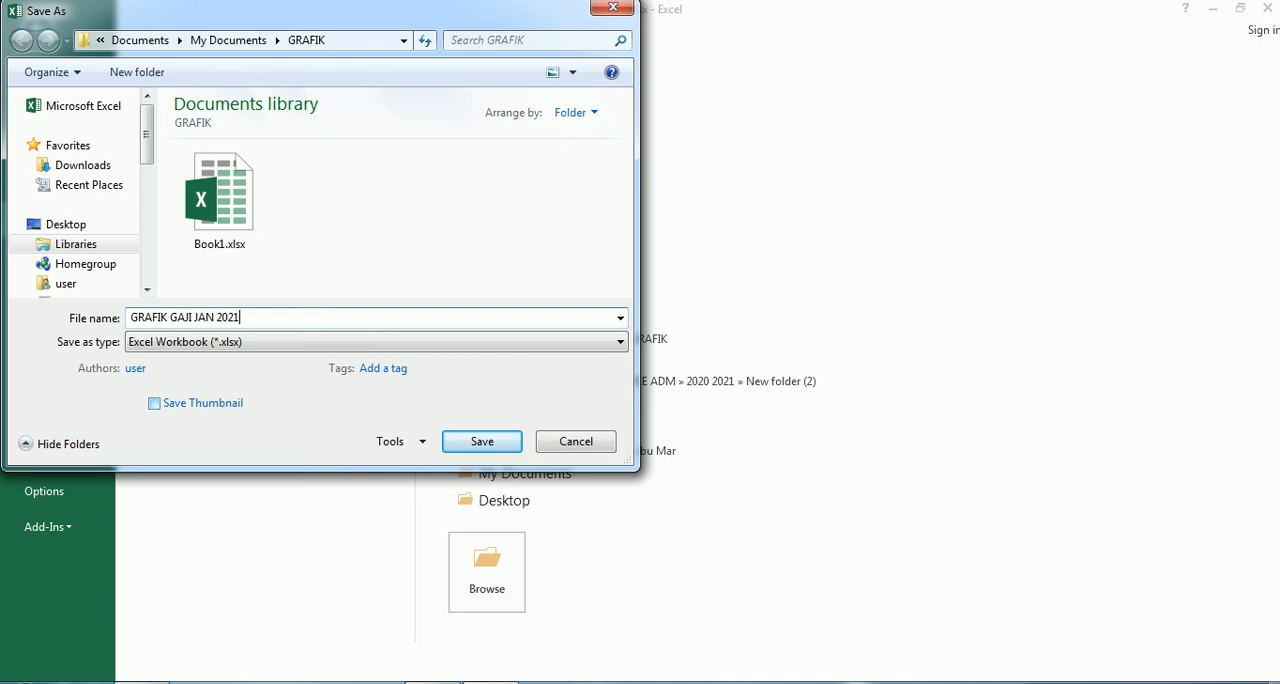
click(463, 440)
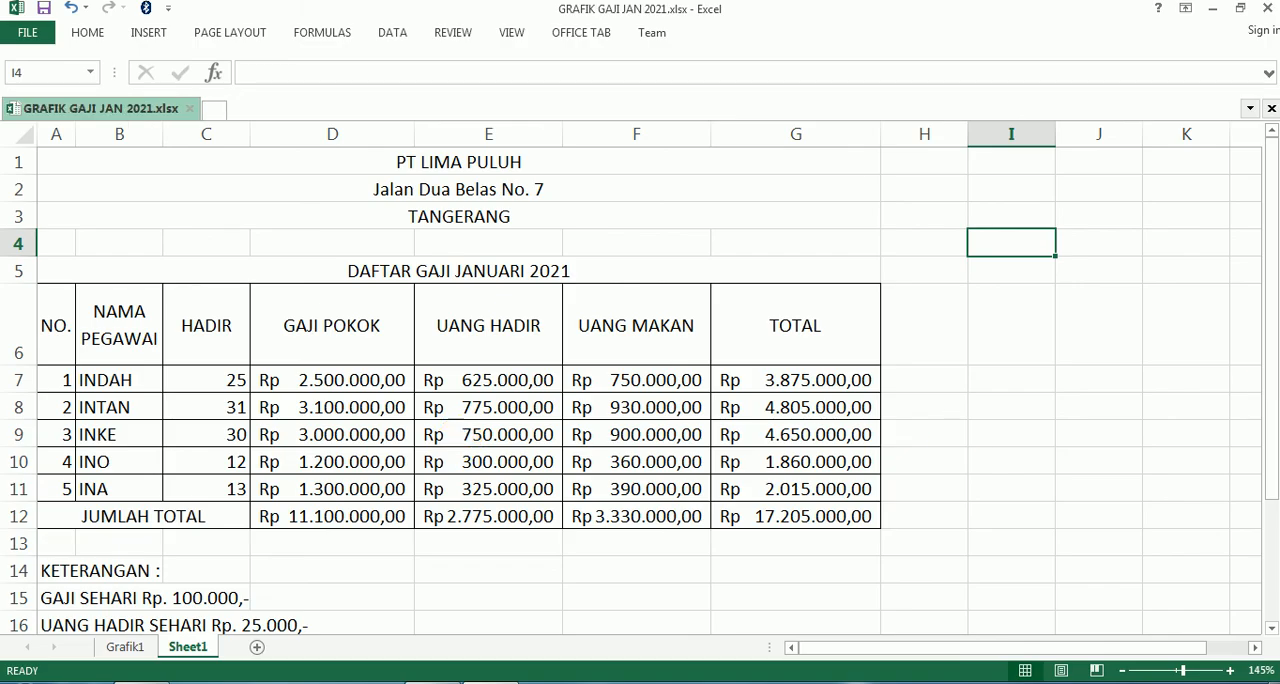